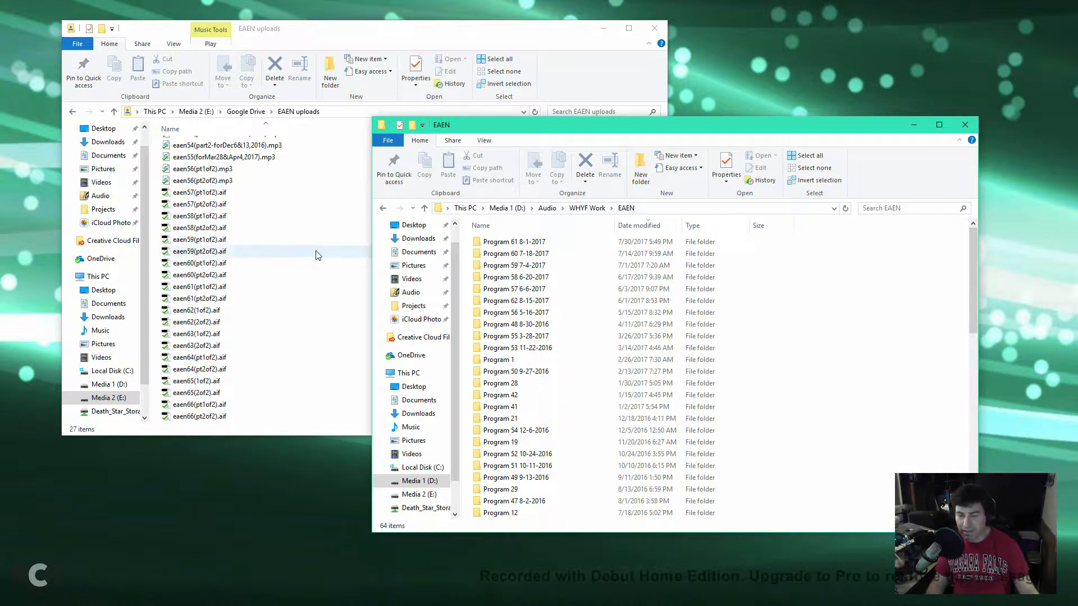
Step: Copy eaen62(1of2).aif and eaen62(2of2).aif from EAEN uploads into the EAEN folder Program 62 8-15-2017
{"action": "left_click", "coordinate": [418, 45]}
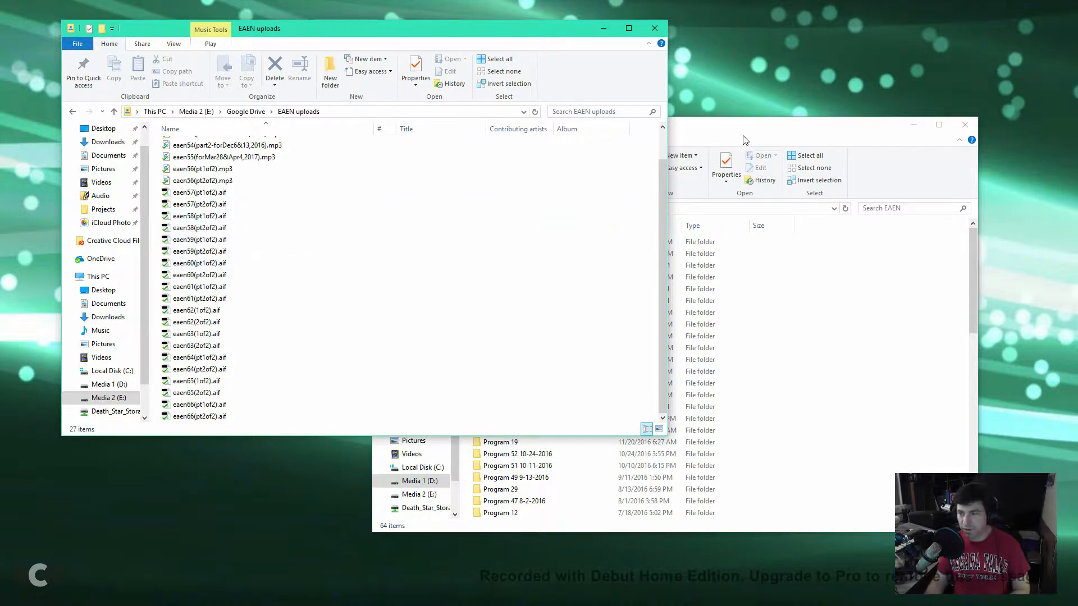
{"action": "left_click", "coordinate": [732, 144]}
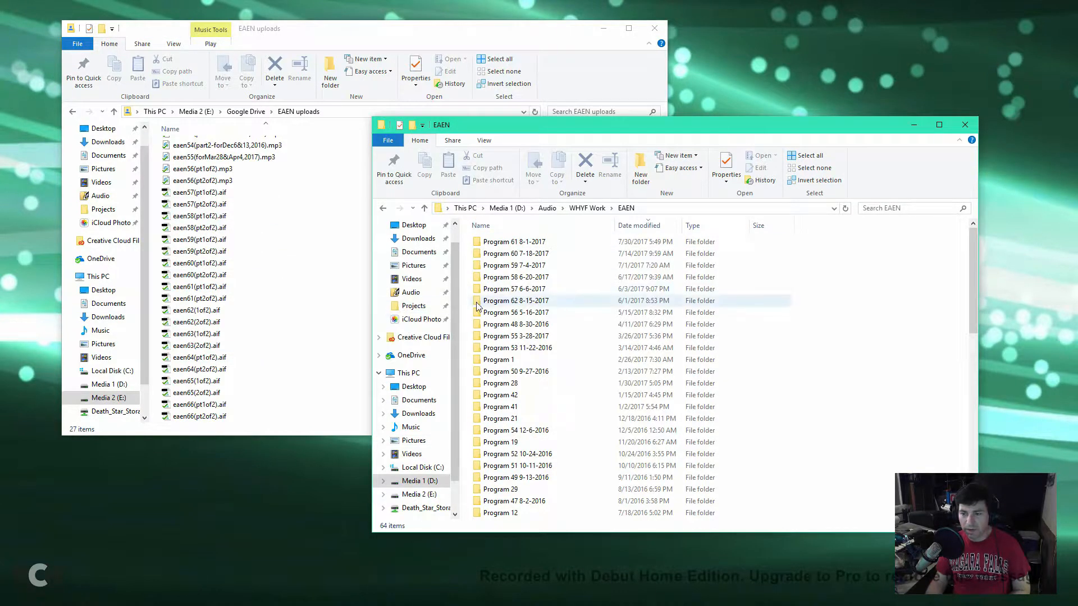
{"action": "double_click", "coordinate": [535, 302]}
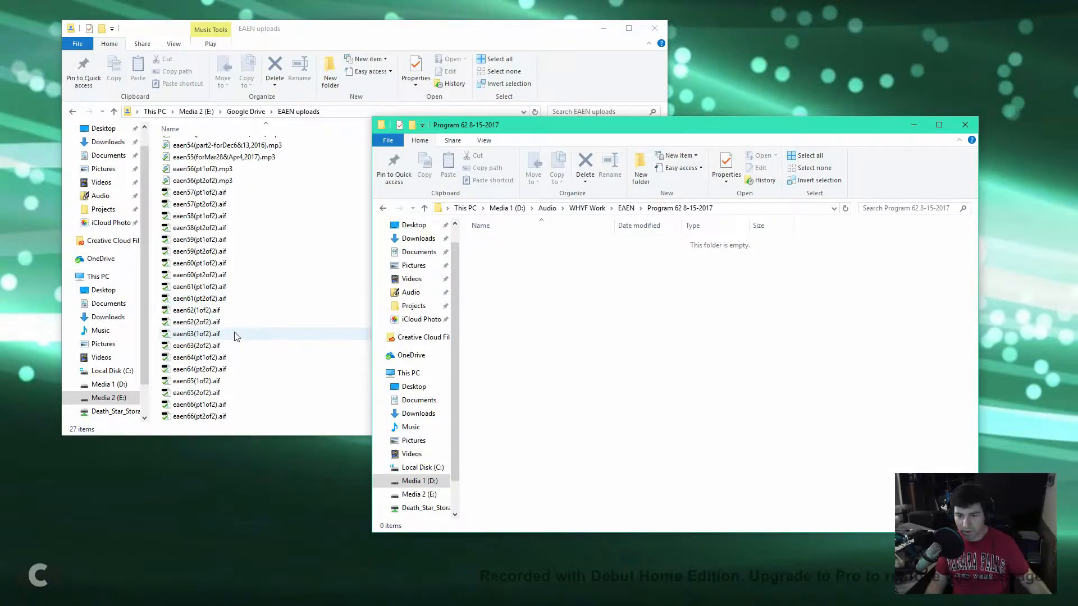
{"action": "left_click", "coordinate": [214, 312]}
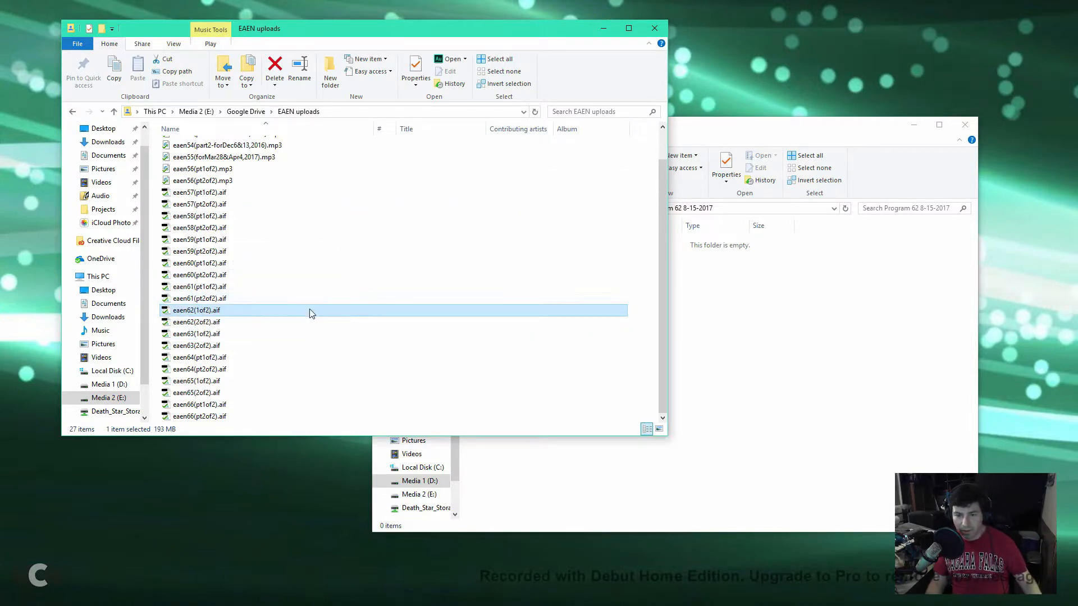
{"action": "left_click", "coordinate": [331, 323], "text": "ctrl"}
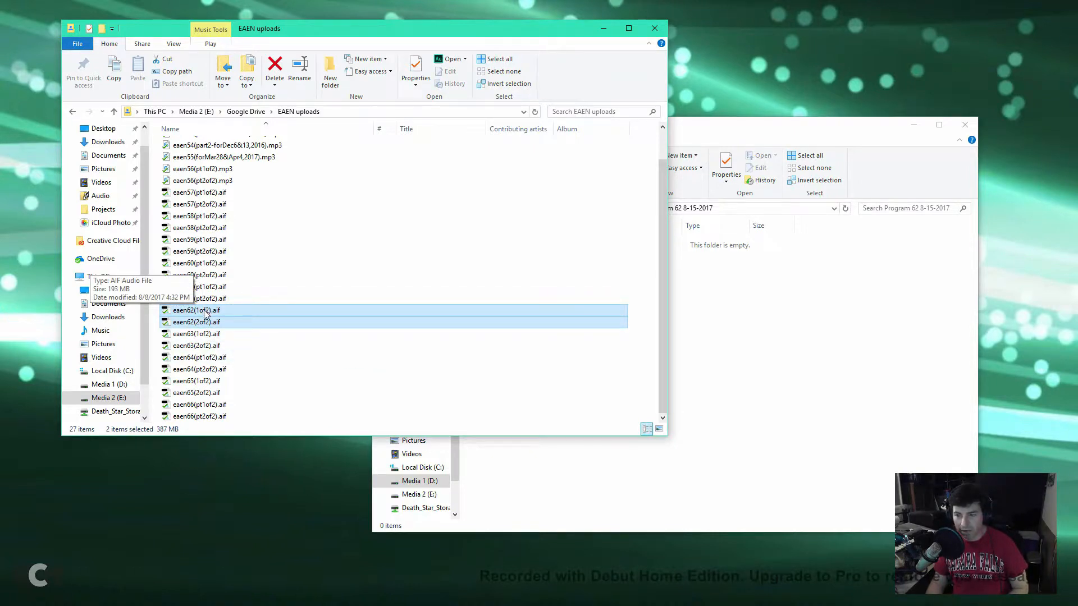
{"action": "left_click_drag", "start_coordinate": [204, 315], "coordinate": [767, 323]}
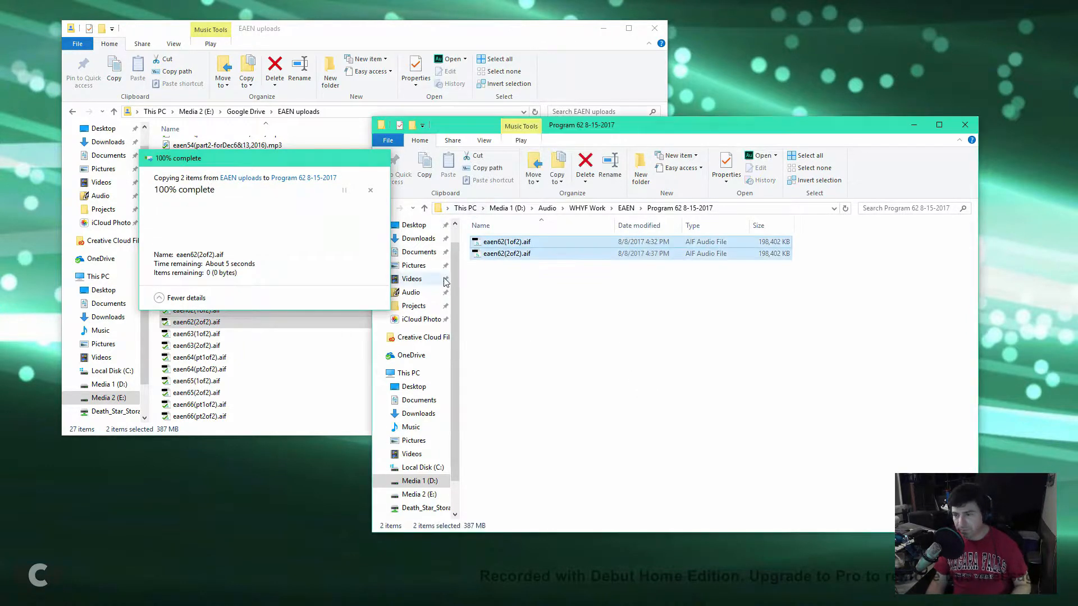
Step: Look through the program folders in EAEN and reopen Program 62 8-15-2017 to check its files
{"action": "left_click", "coordinate": [630, 210]}
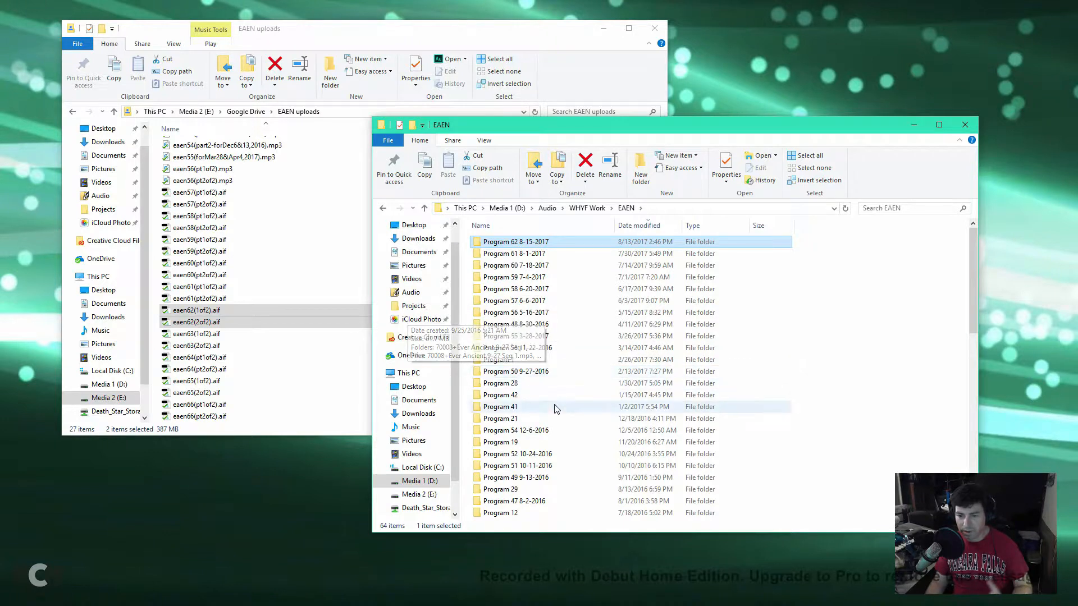
{"action": "left_click", "coordinate": [587, 207]}
{"action": "double_click", "coordinate": [563, 264]}
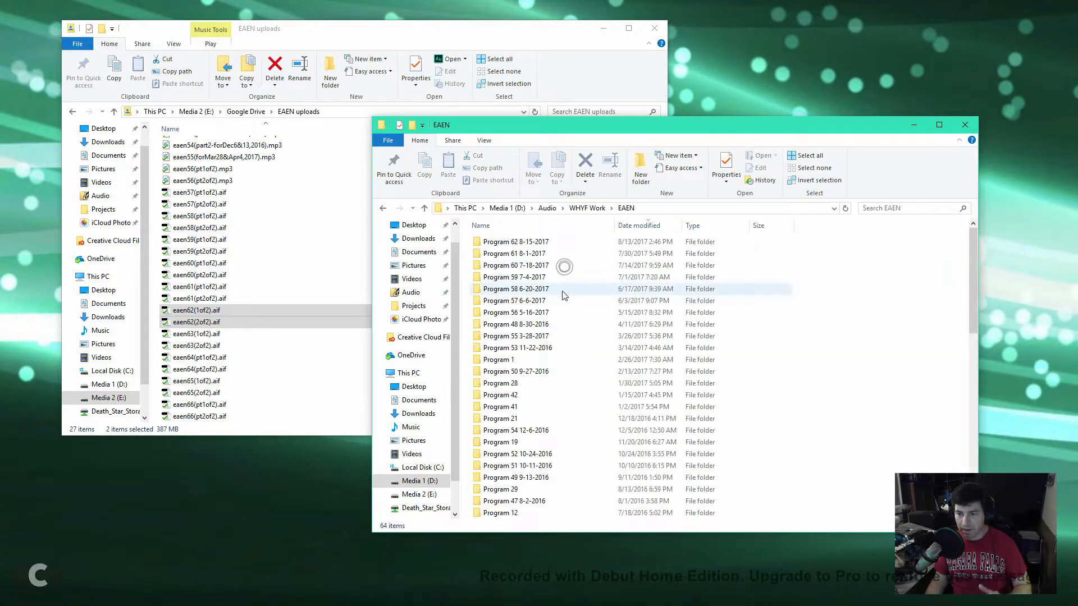
{"action": "double_click", "coordinate": [532, 247]}
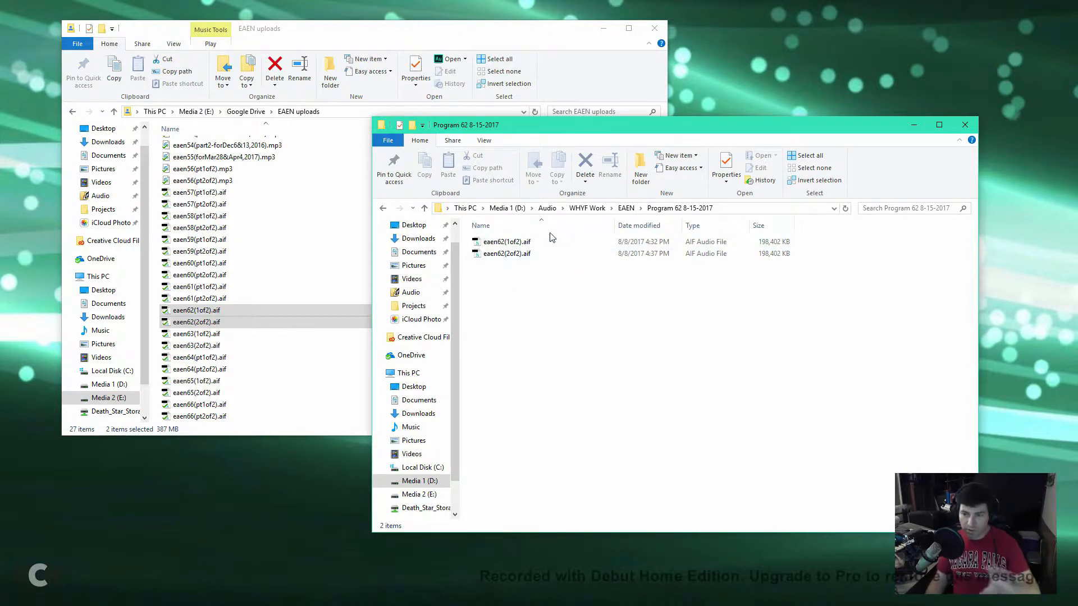
Step: Switch to Adobe Audition and widen the Editor panel by narrowing the Amplitude Statistics and Frequency Analysis panels
{"action": "left_click", "coordinate": [599, 31]}
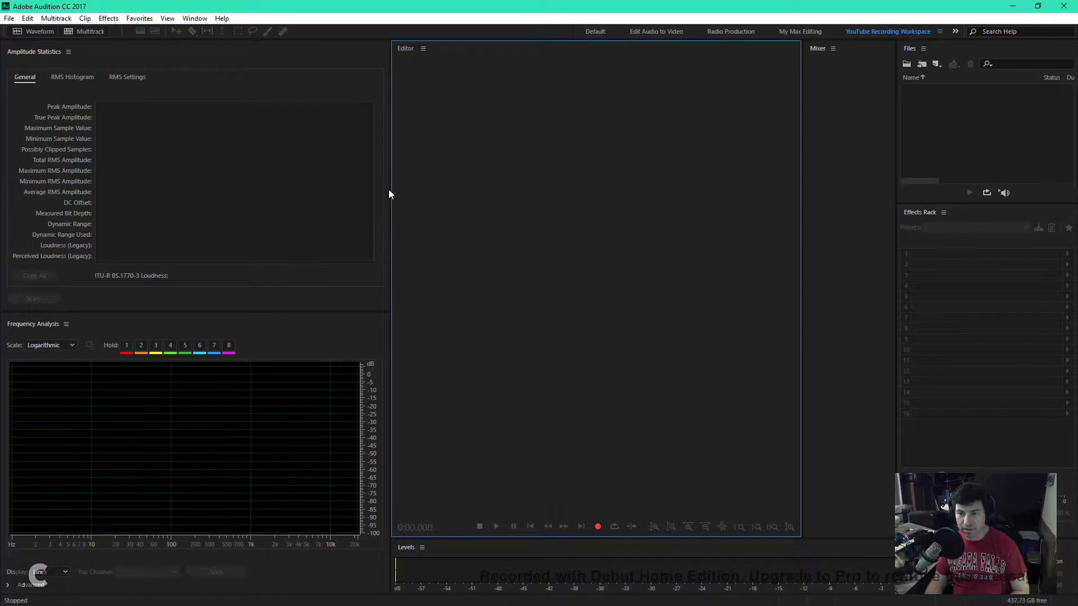
{"action": "left_click_drag", "start_coordinate": [390, 280], "coordinate": [166, 235]}
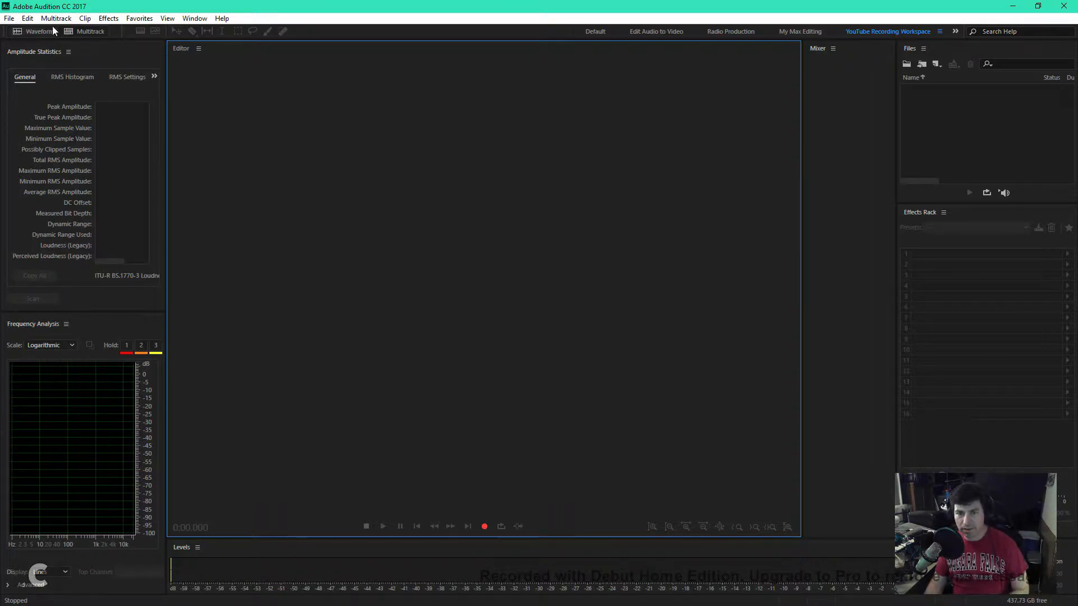
Step: Start a new multitrack session and set its folder location to Program 62 8-15-2017 inside WHYF Work\EAEN
{"action": "left_click", "coordinate": [9, 19]}
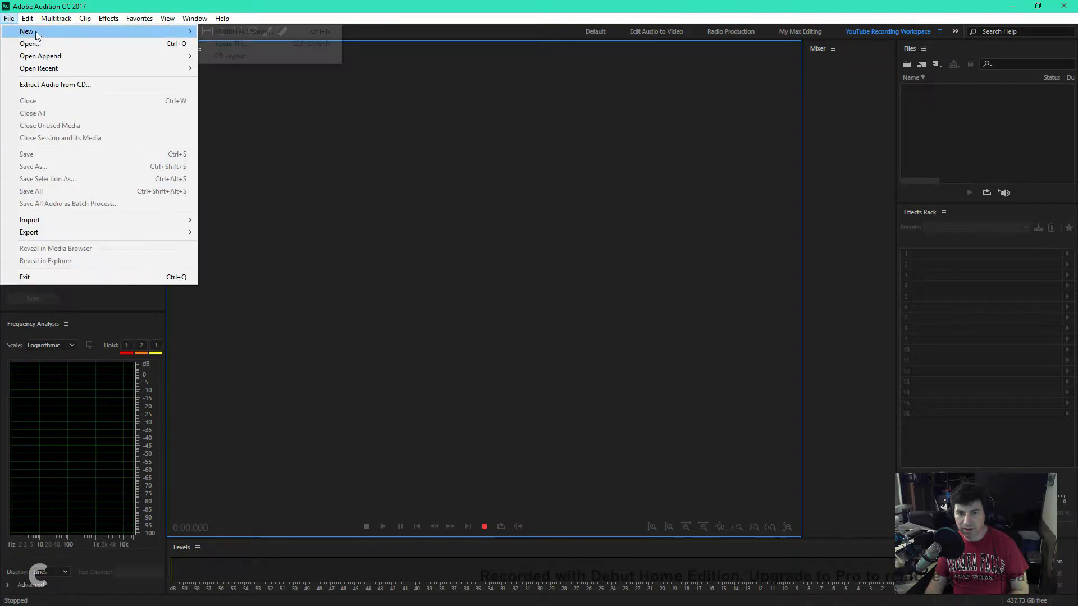
{"action": "mouse_move", "coordinate": [48, 26]}
{"action": "mouse_move", "coordinate": [10, 21]}
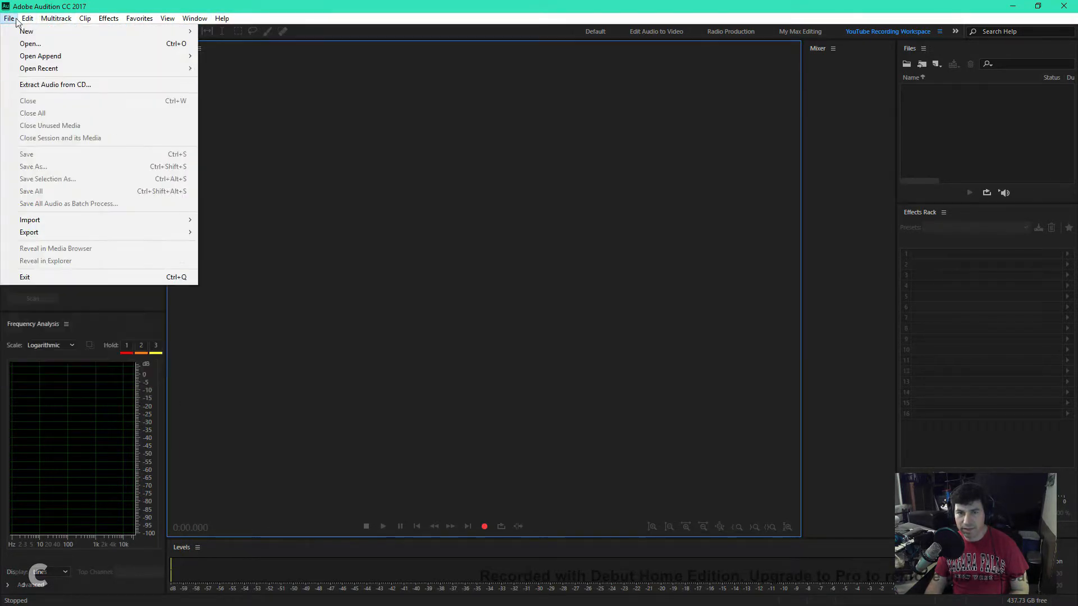
{"action": "mouse_move", "coordinate": [81, 31]}
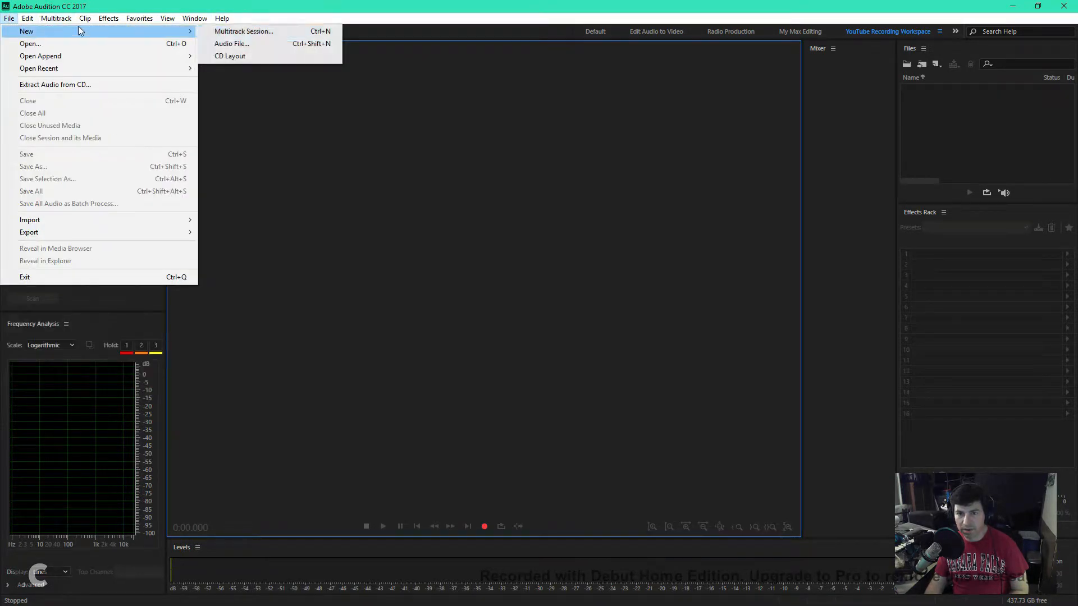
{"action": "left_click", "coordinate": [245, 32]}
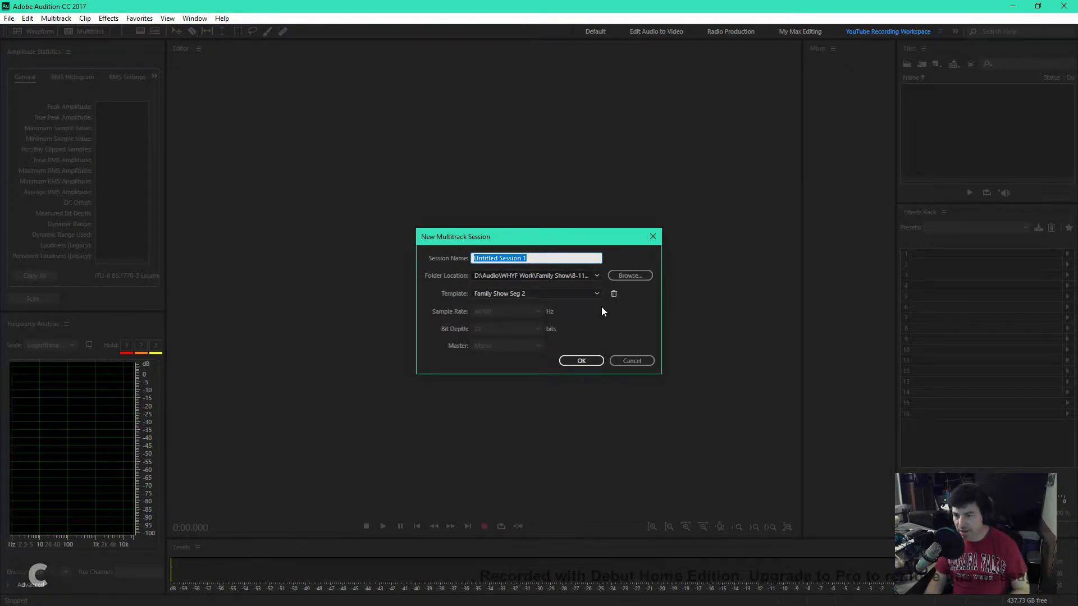
{"action": "left_click", "coordinate": [629, 275]}
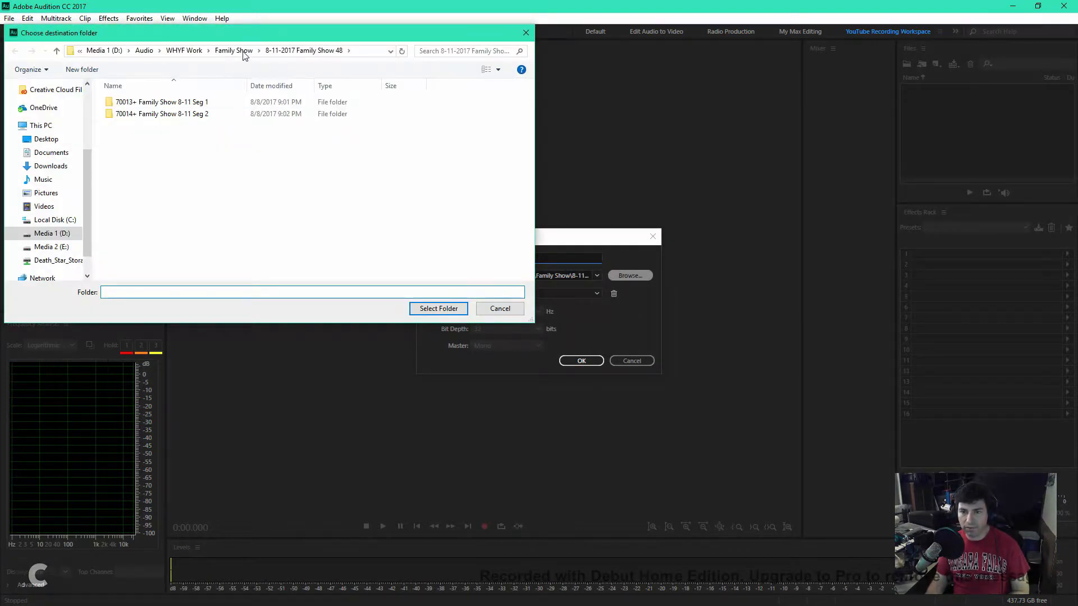
{"action": "left_click", "coordinate": [177, 54]}
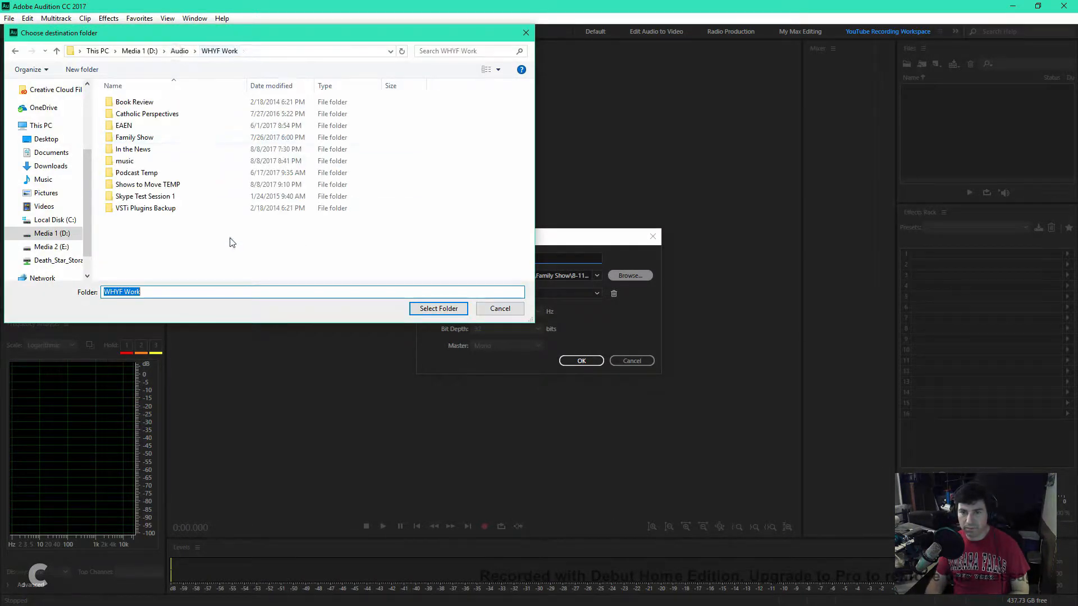
{"action": "double_click", "coordinate": [137, 125]}
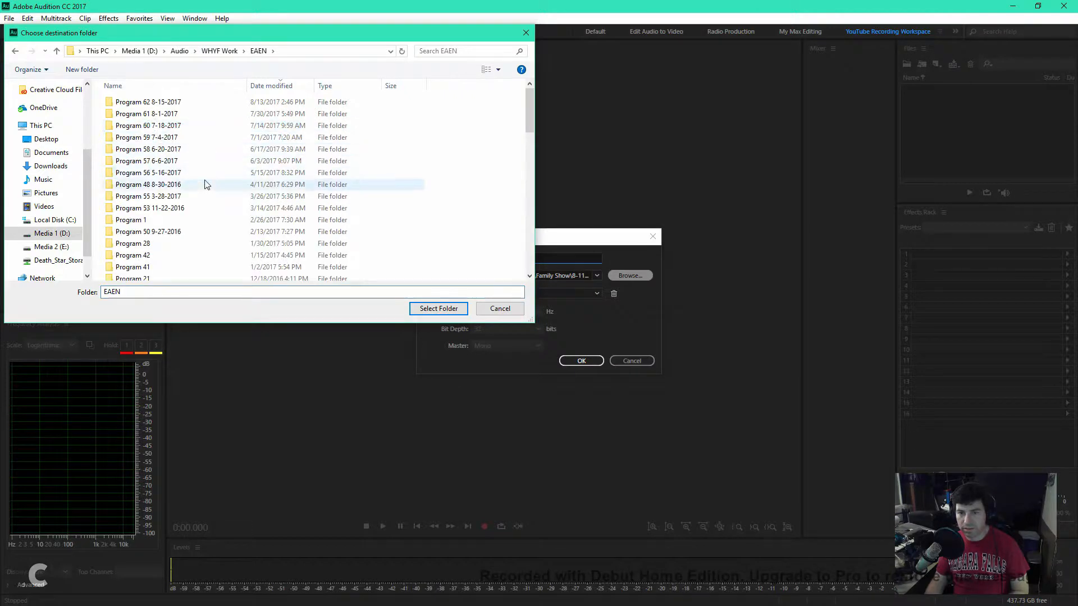
{"action": "left_click", "coordinate": [161, 103]}
{"action": "double_click", "coordinate": [163, 105]}
{"action": "left_click", "coordinate": [437, 308]}
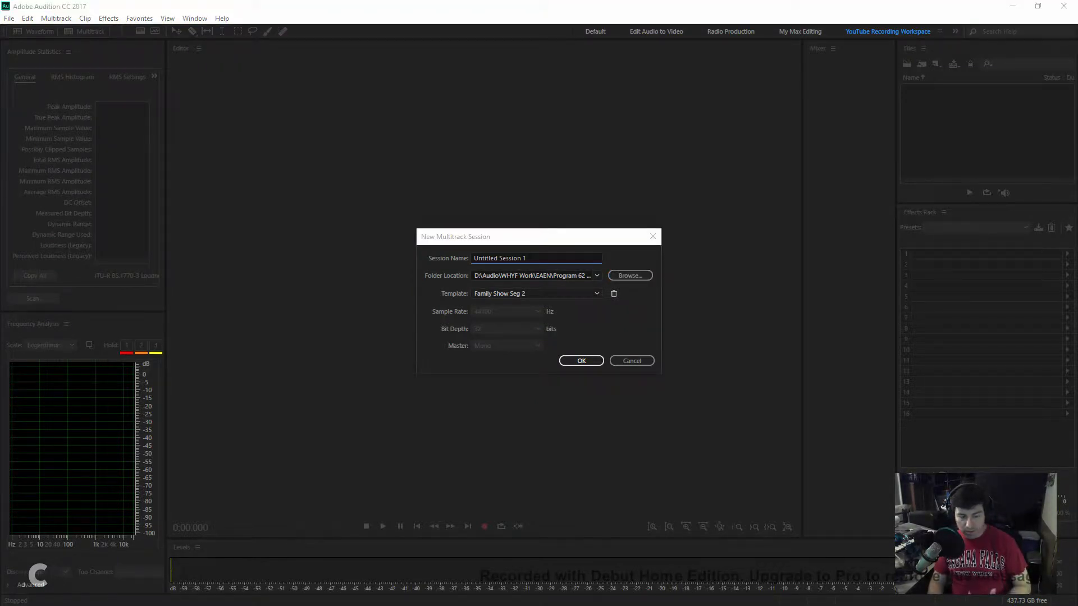
Step: In File Explorer, copy the name of the folder "70008+Ever Ancient 8-1 Seg 1" in Program 61 8-1-2017 and return to EAEN
{"action": "key", "text": "alt+Tab"}
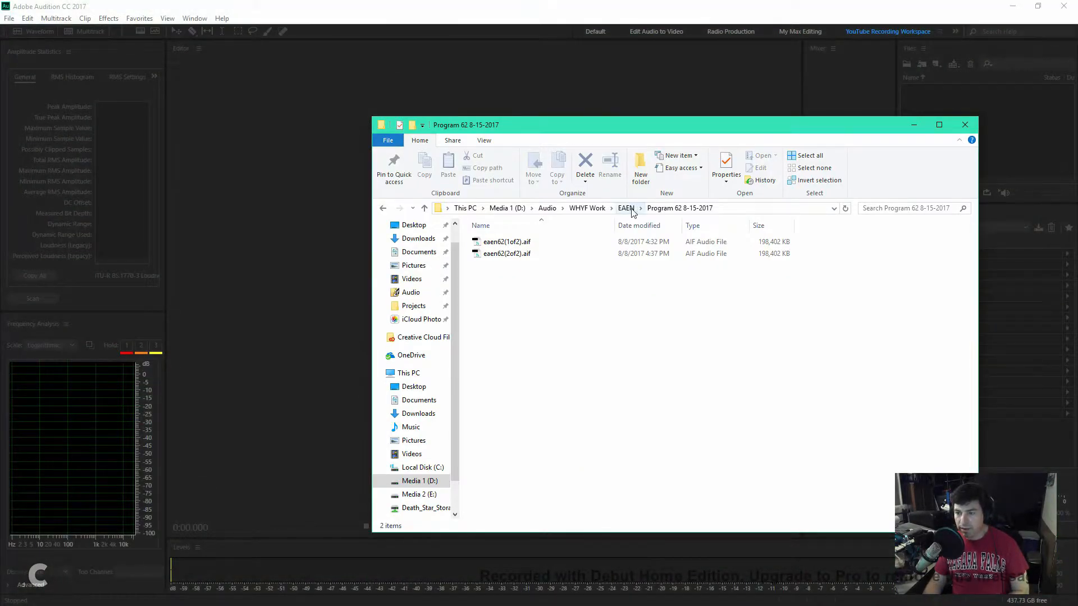
{"action": "left_click", "coordinate": [626, 207]}
{"action": "left_click", "coordinate": [543, 255]}
{"action": "double_click", "coordinate": [544, 254]}
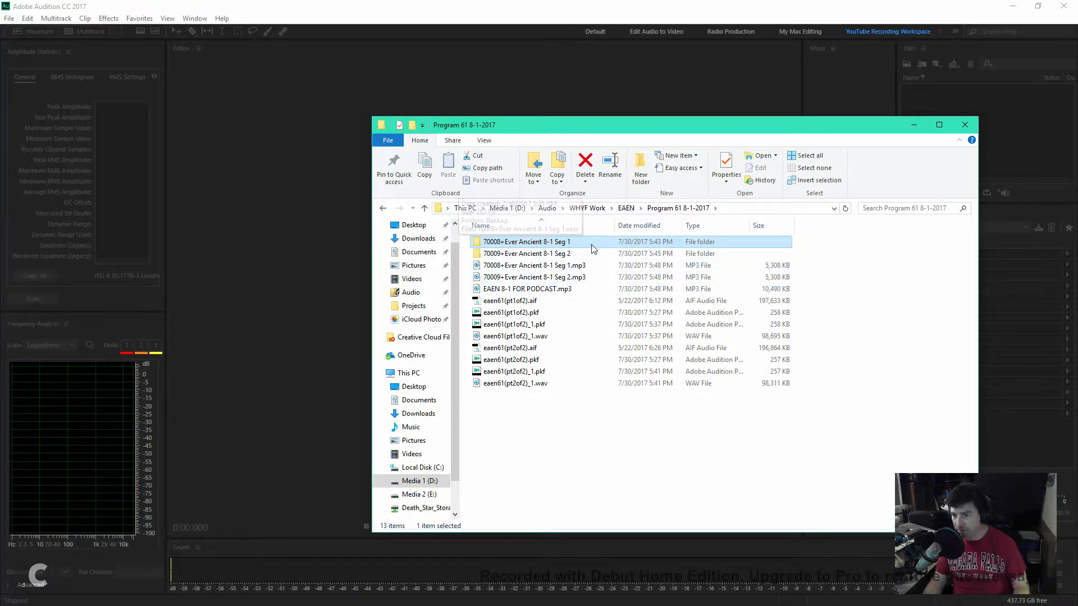
{"action": "left_click", "coordinate": [610, 166]}
{"action": "key", "text": "ctrl+c"}
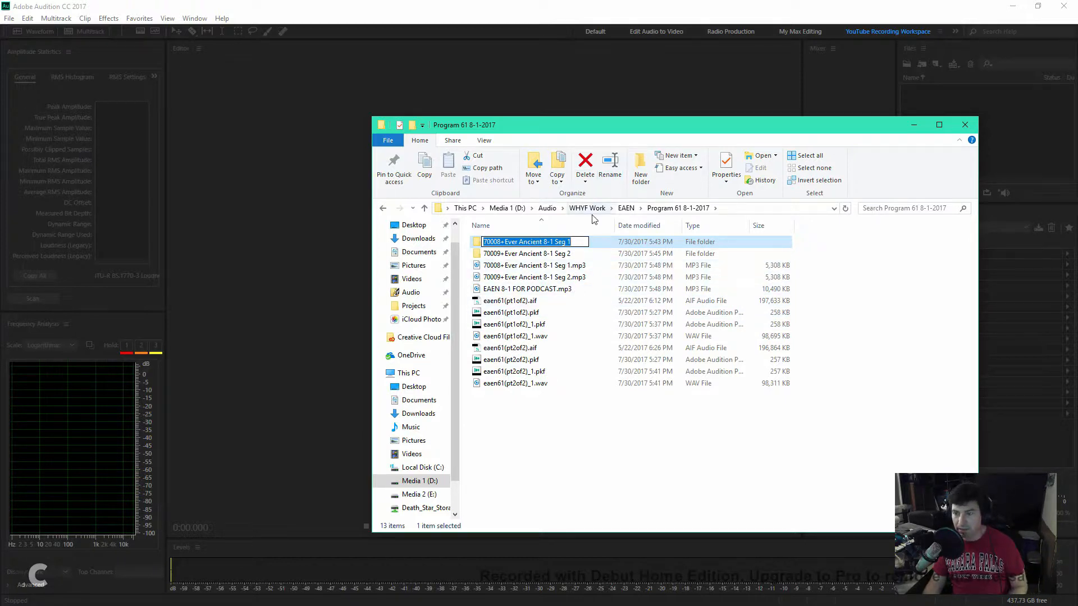
{"action": "left_click", "coordinate": [626, 208]}
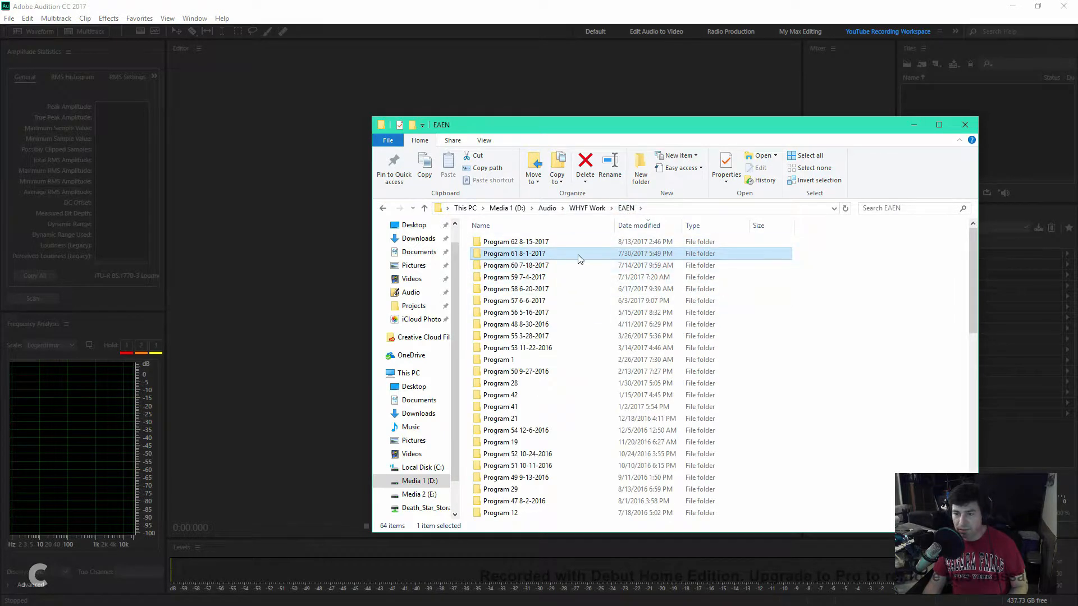
Step: Back in Adobe Audition, name the new session "70008+Ever Ancient 8-15 Seg 1" using the copied name
{"action": "left_click", "coordinate": [304, 159]}
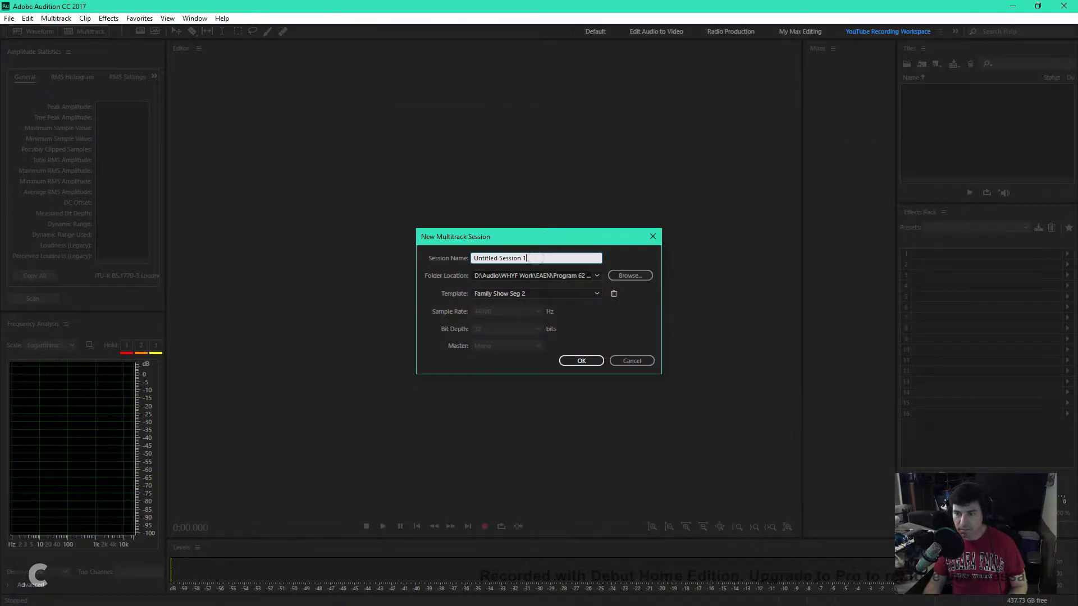
{"action": "key", "text": "ctrl+a"}
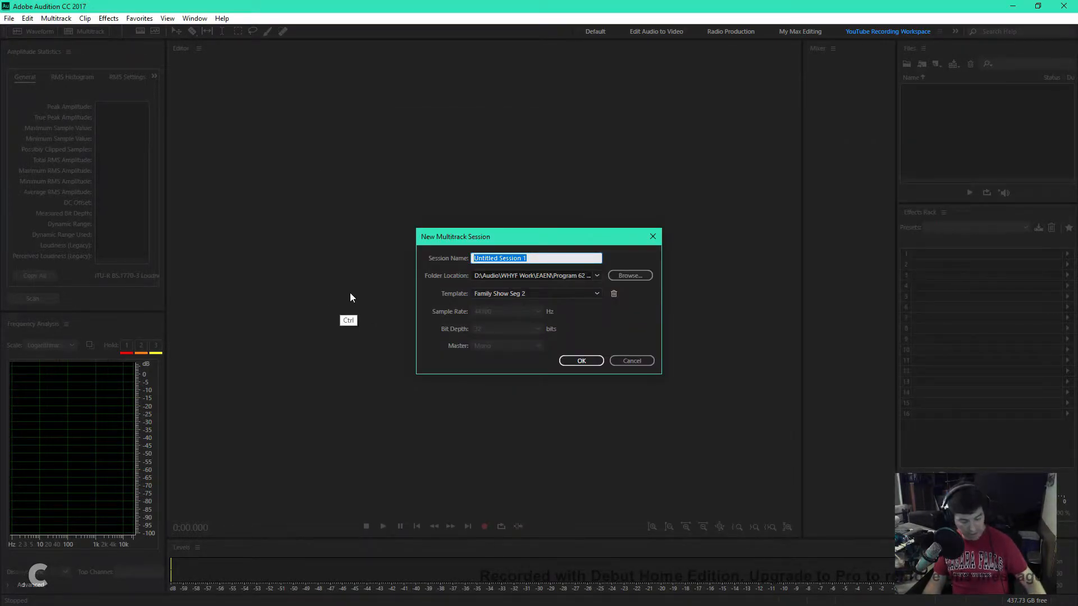
{"action": "key", "text": "ctrl+v"}
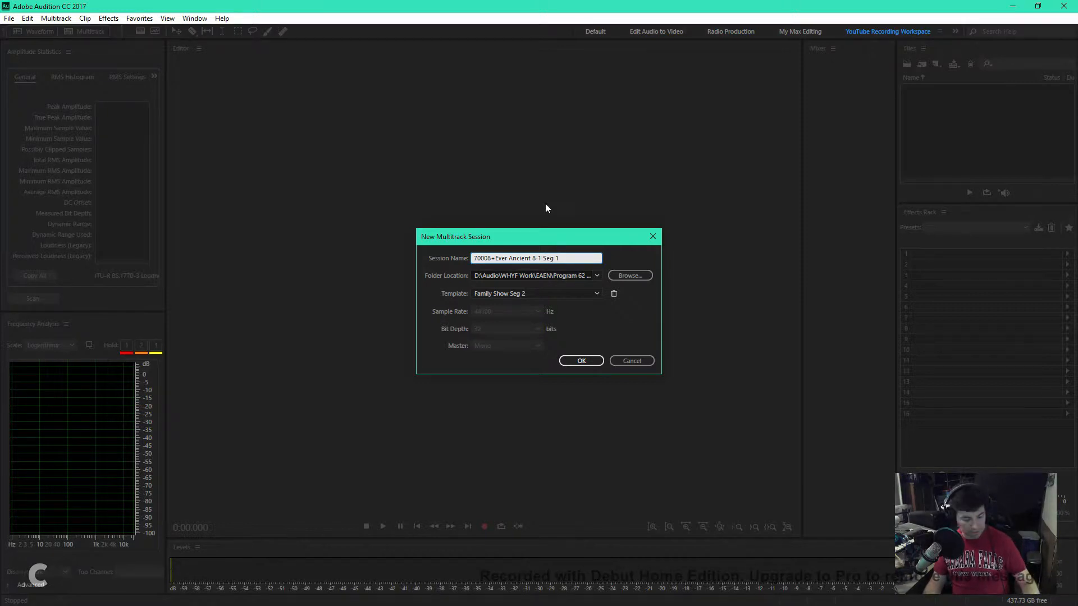
{"action": "type", "text": "5"}
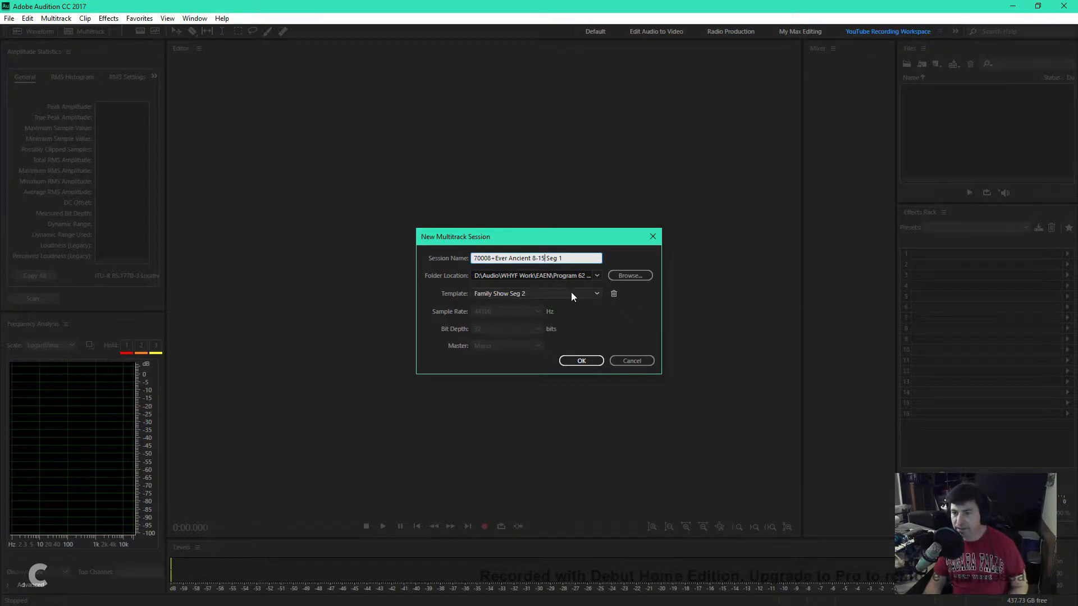
Step: Choose the template "Ever Ancient, Ever New Seg 1" and create the session
{"action": "left_click", "coordinate": [551, 294]}
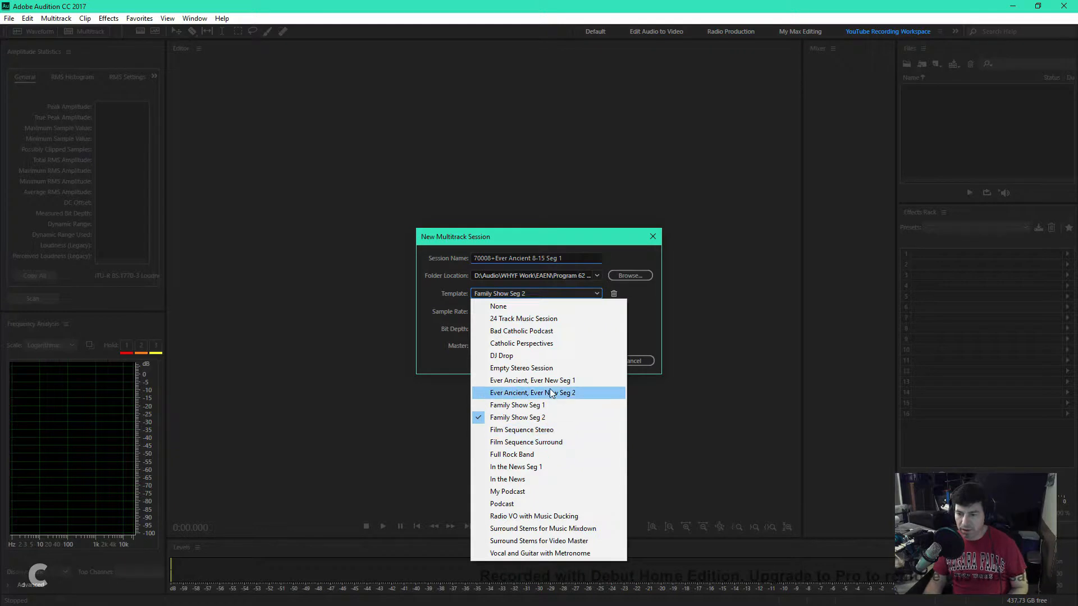
{"action": "left_click", "coordinate": [550, 381]}
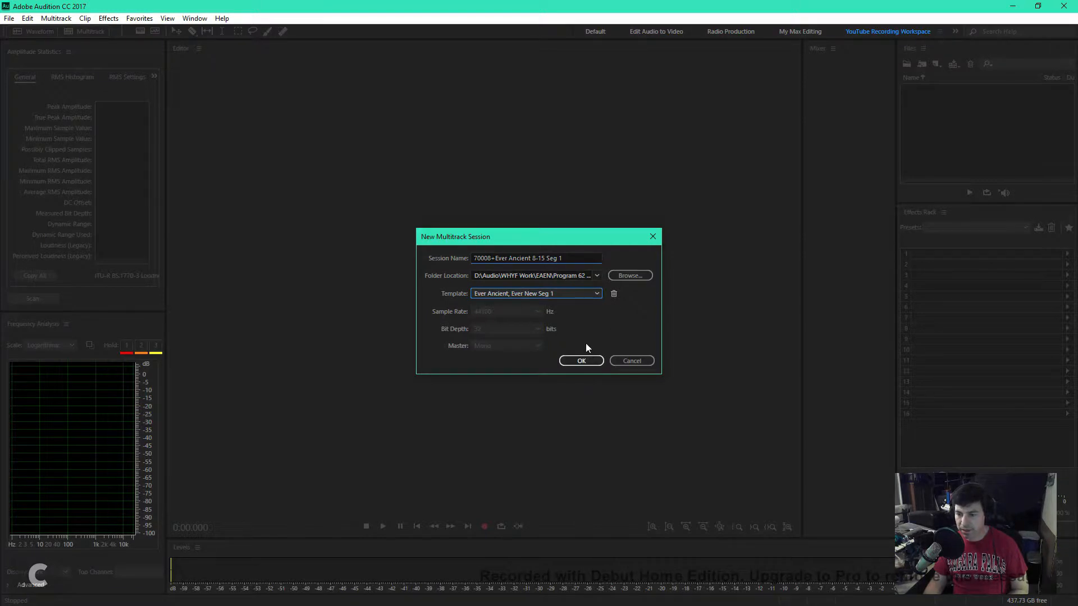
{"action": "left_click", "coordinate": [582, 361]}
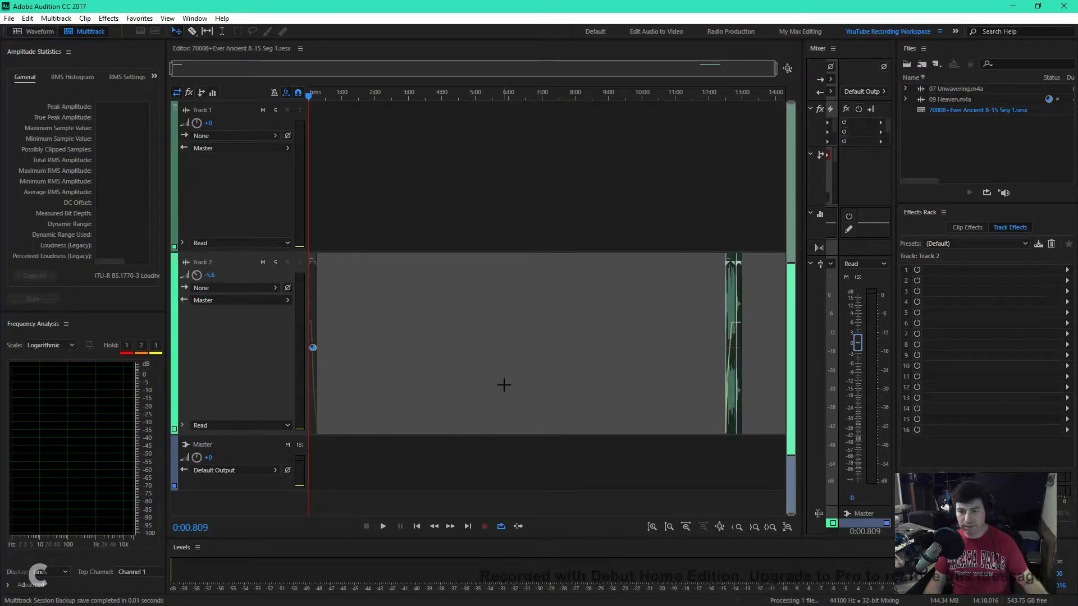
Step: Play the opening seconds of the session and return the playhead to the start
{"action": "key", "text": "space"}
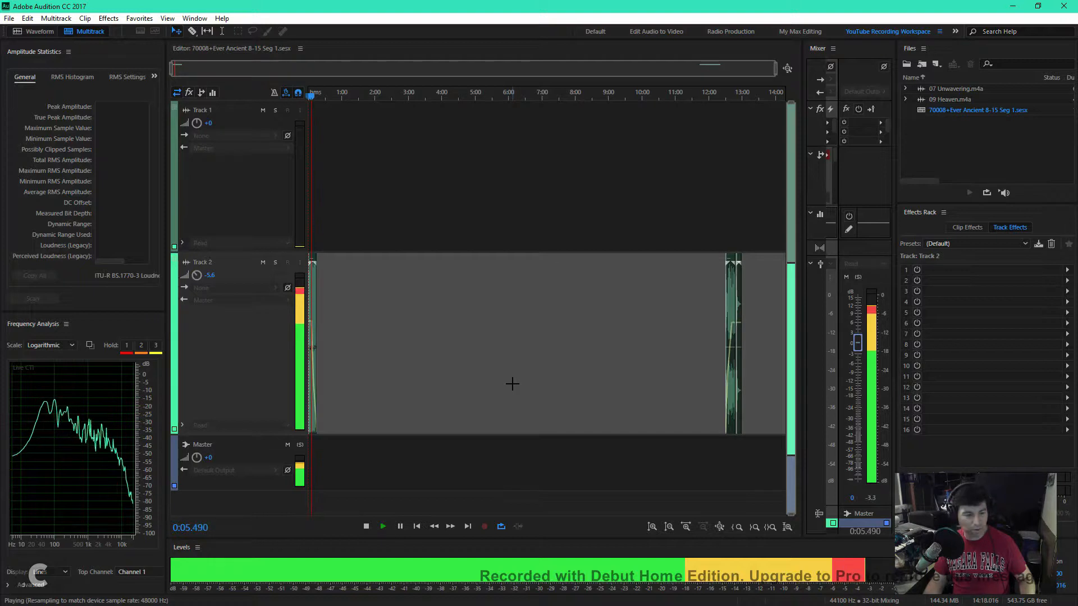
{"action": "key", "text": "space"}
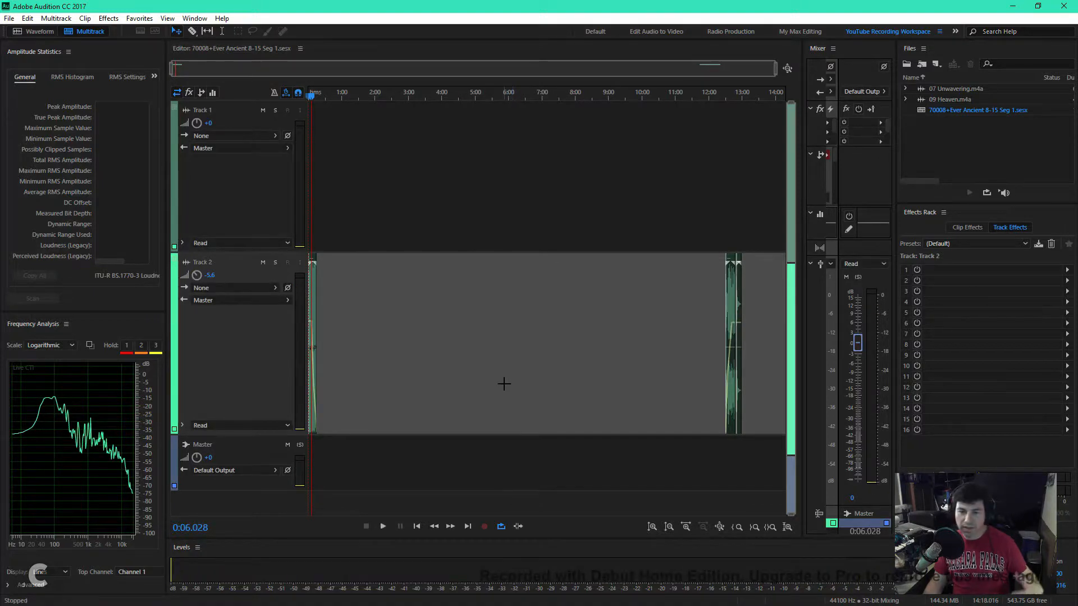
{"action": "left_click", "coordinate": [227, 158]}
{"action": "key", "text": "Home"}
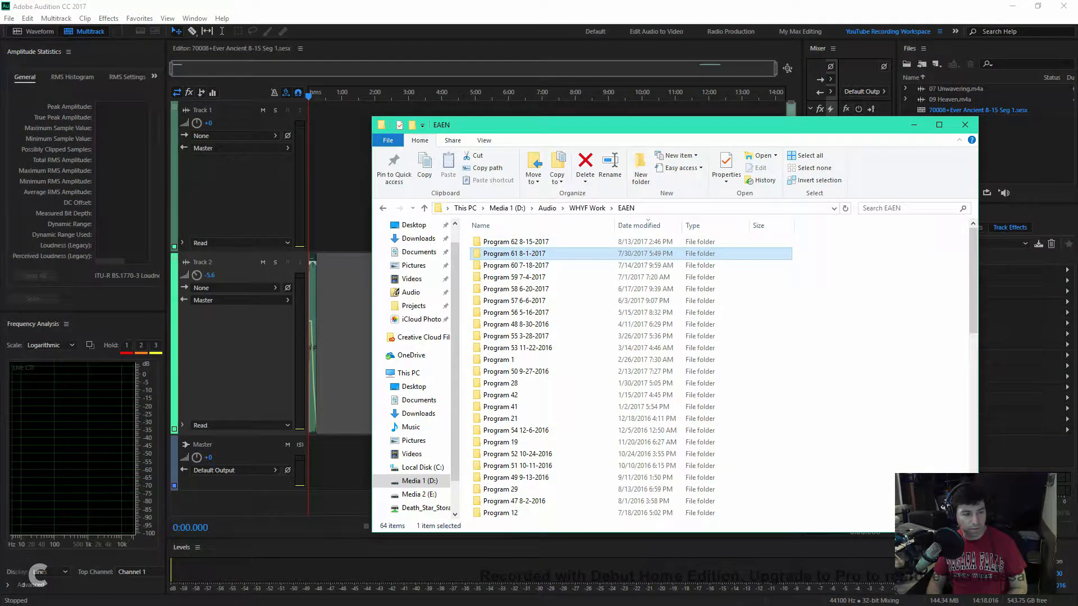
Step: In File Explorer, copy the name of the folder "70009+Ever Ancient 8-1 Seg 2" in Program 61 8-1-2017
{"action": "double_click", "coordinate": [530, 256]}
{"action": "left_click", "coordinate": [556, 256]}
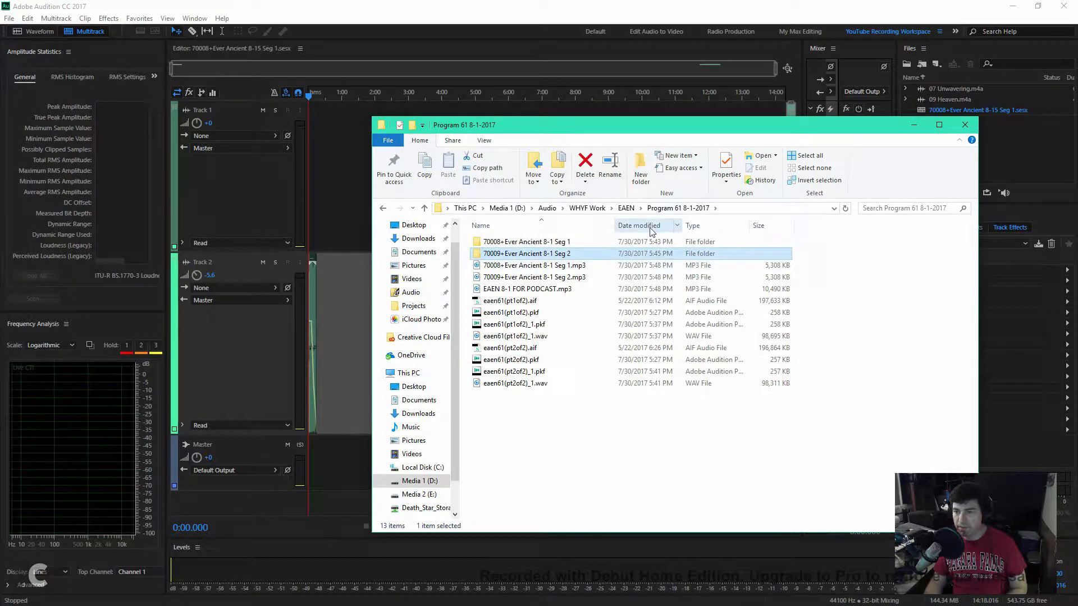
{"action": "left_click", "coordinate": [610, 169]}
{"action": "key", "text": "ctrl+c"}
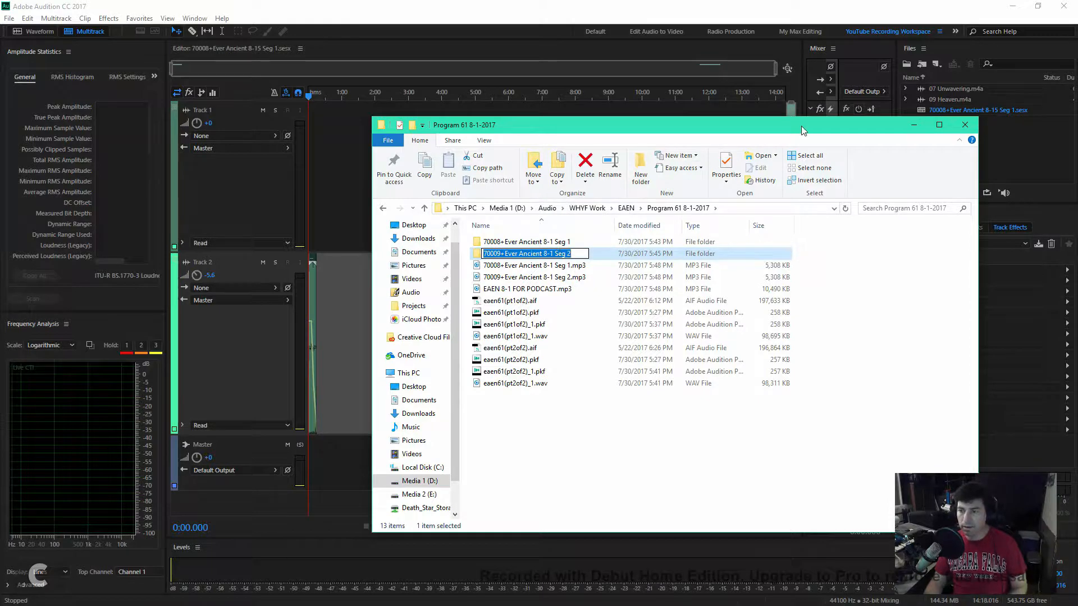
Step: Back in Adobe Audition, start a new multitrack session named "70009+Ever Ancient 8-15 Seg 2", adapting the copied folder name
{"action": "left_click", "coordinate": [913, 124]}
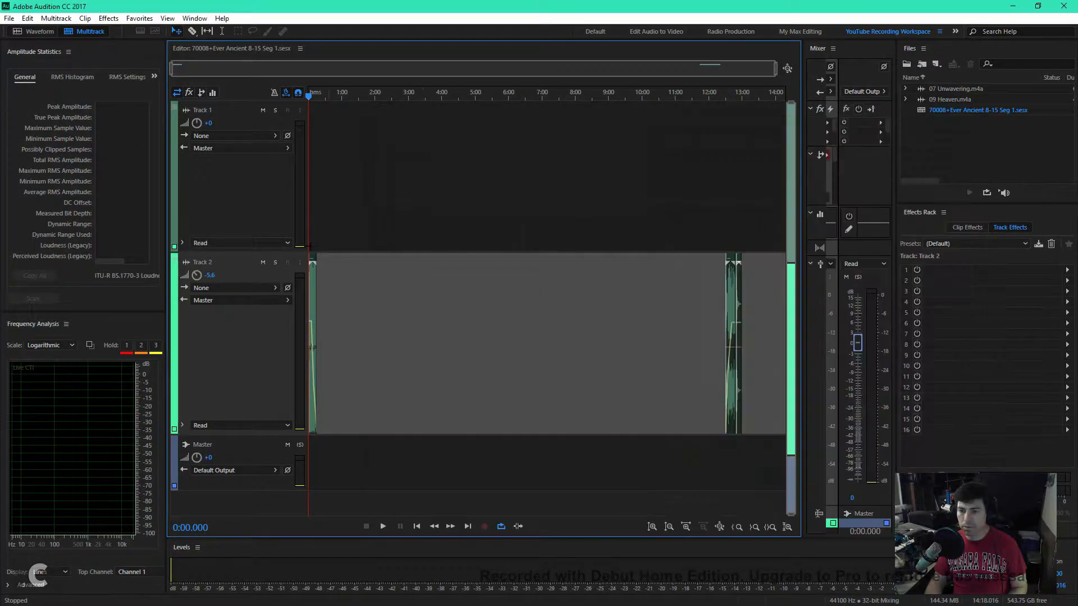
{"action": "left_click", "coordinate": [9, 18]}
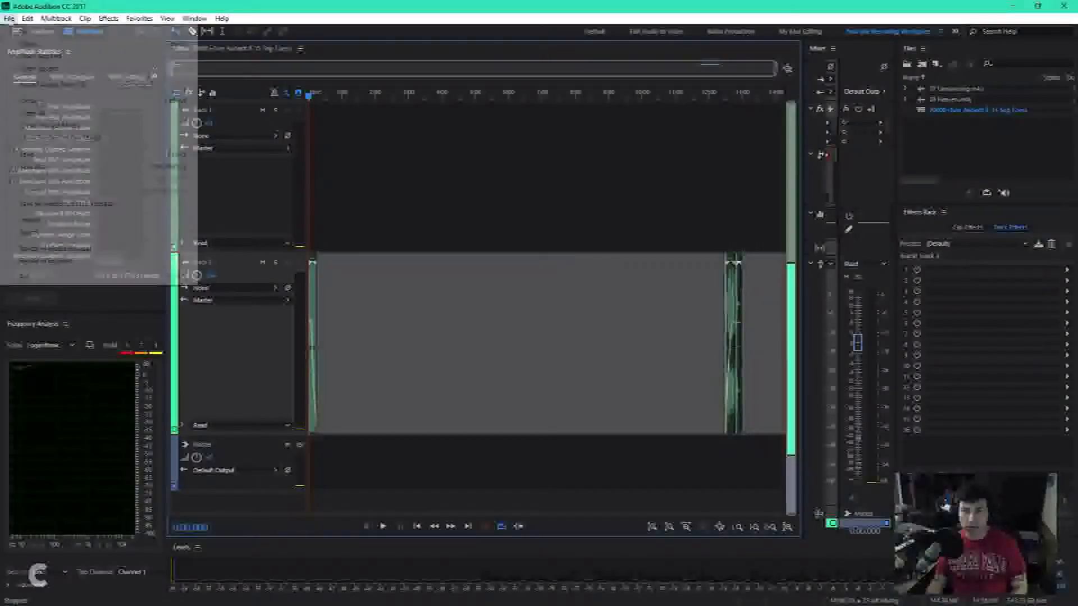
{"action": "mouse_move", "coordinate": [28, 19]}
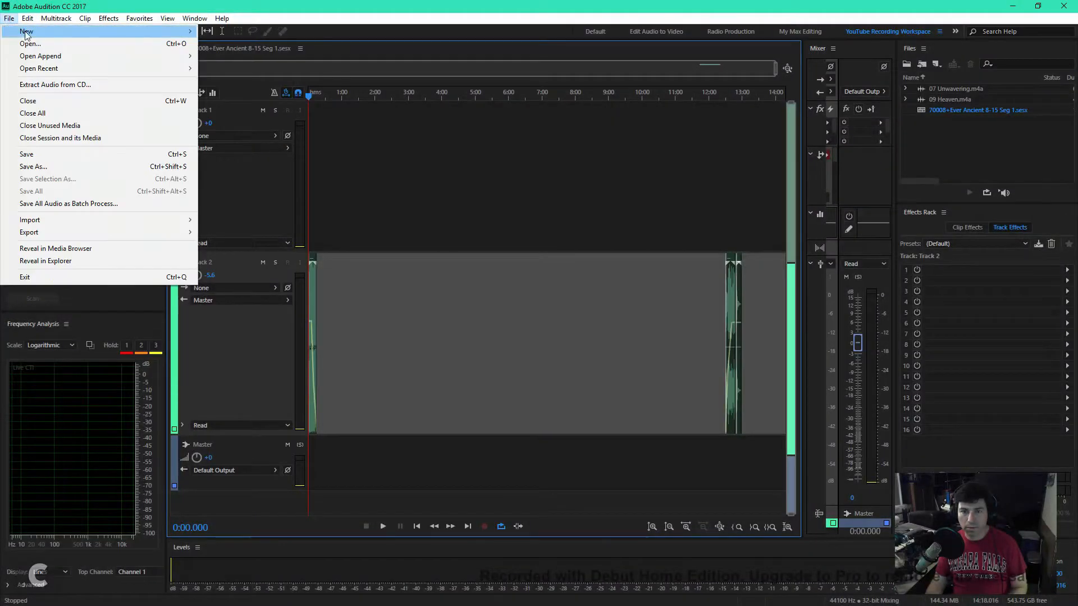
{"action": "left_click", "coordinate": [250, 33]}
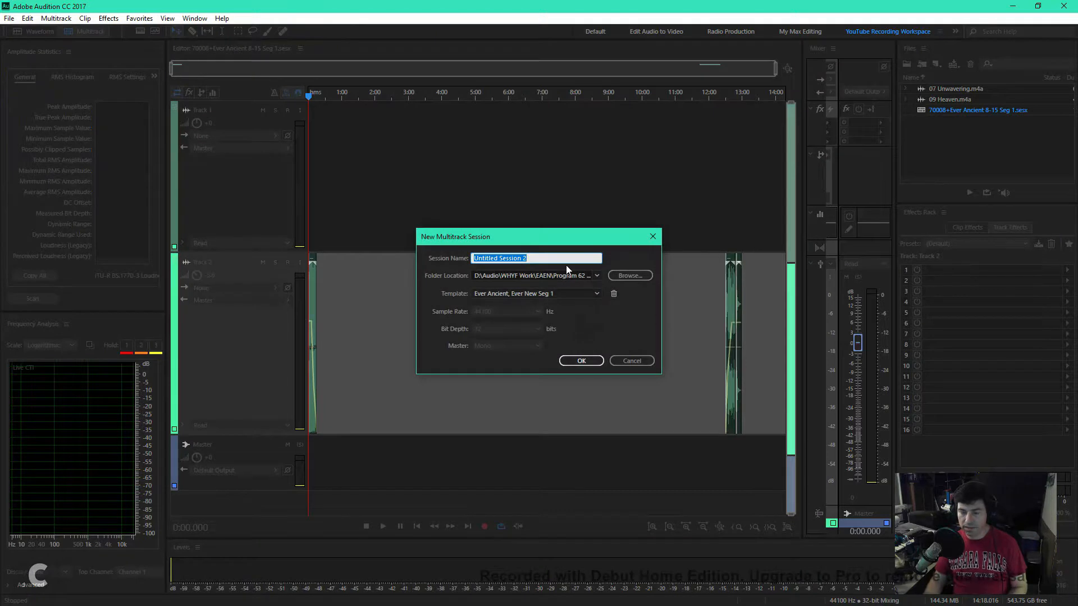
{"action": "key", "text": "ctrl+v"}
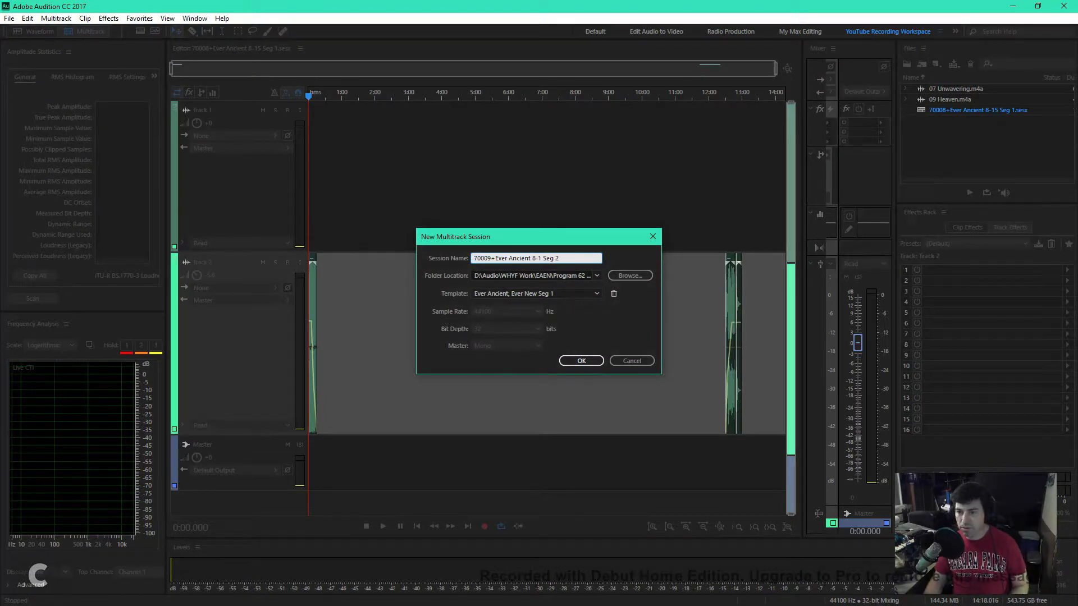
{"action": "left_click", "coordinate": [543, 258]}
{"action": "type", "text": "5"}
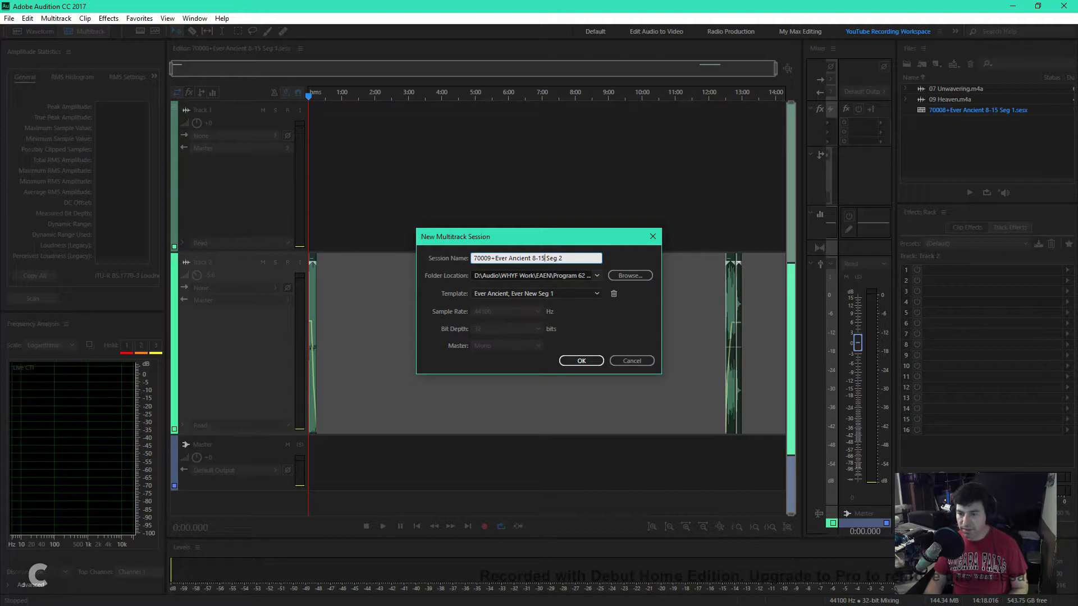
Step: Choose the template "Ever Ancient, Ever New Seg 2" and create the session
{"action": "left_click", "coordinate": [586, 294]}
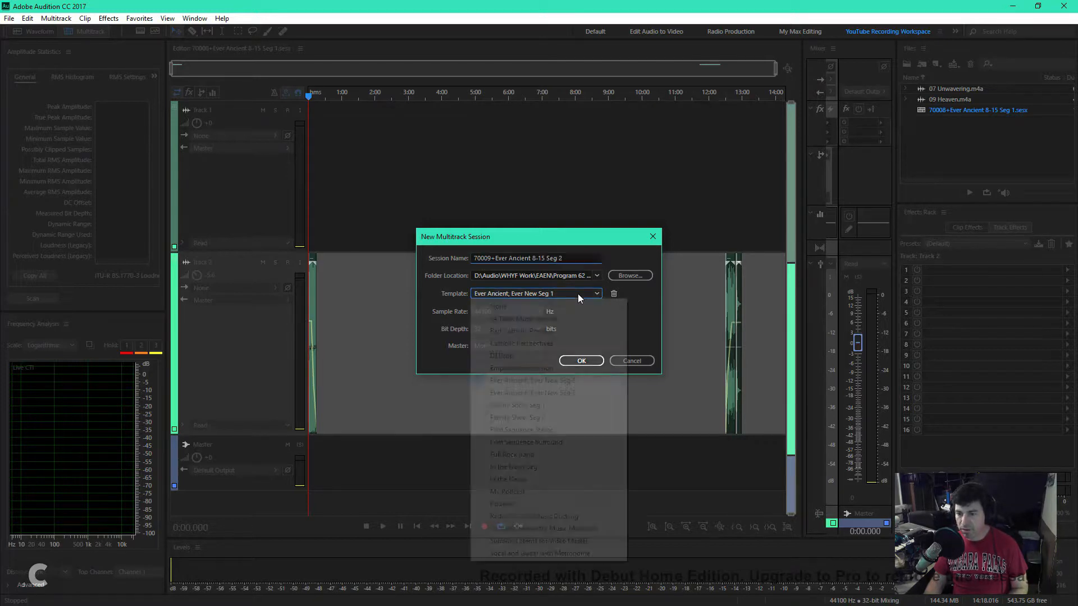
{"action": "left_click", "coordinate": [573, 393]}
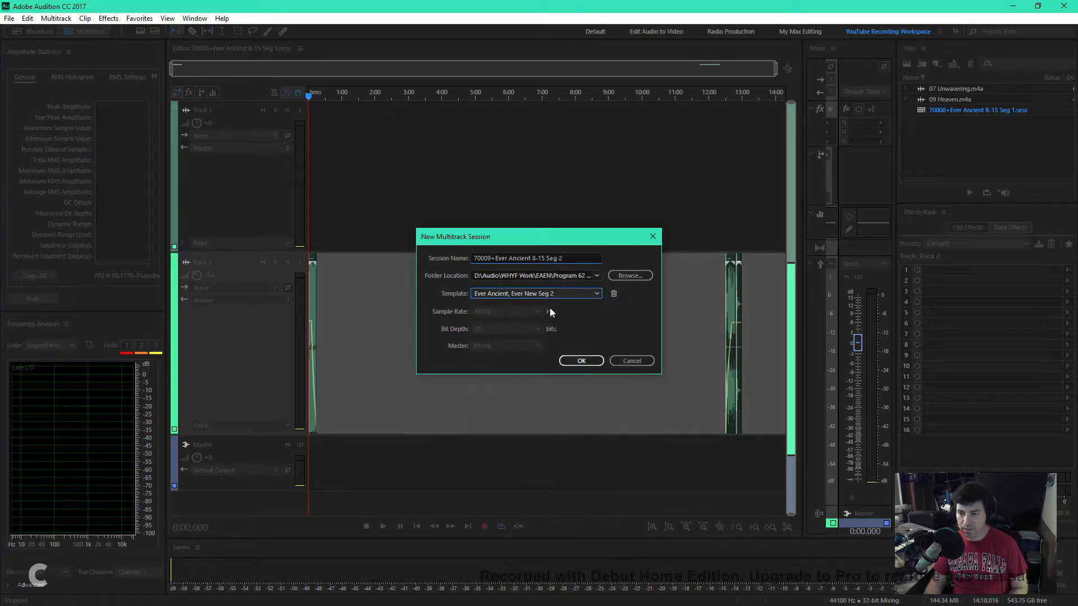
{"action": "left_click", "coordinate": [581, 361]}
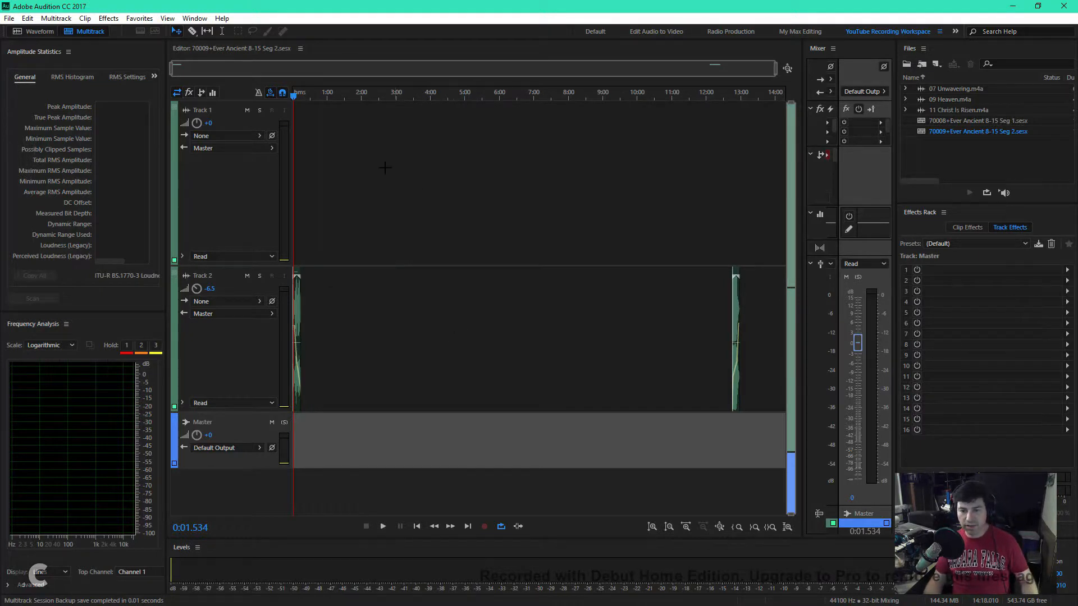
Step: View the Seg 1 session, return to the Seg 2 session and play its opening seconds
{"action": "left_click", "coordinate": [301, 49]}
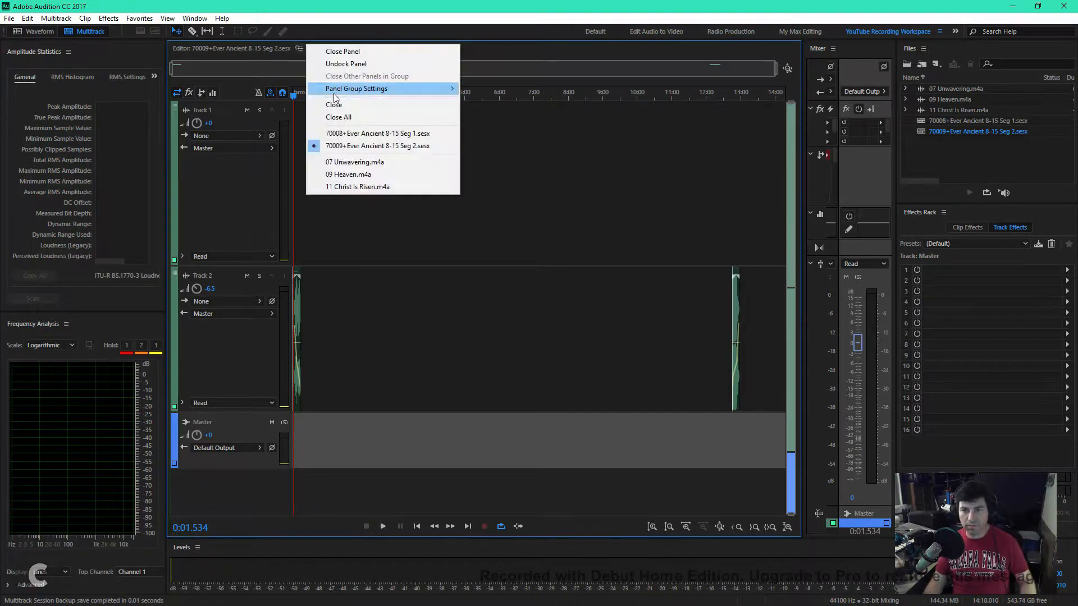
{"action": "left_click", "coordinate": [362, 134]}
{"action": "left_click", "coordinate": [301, 48]}
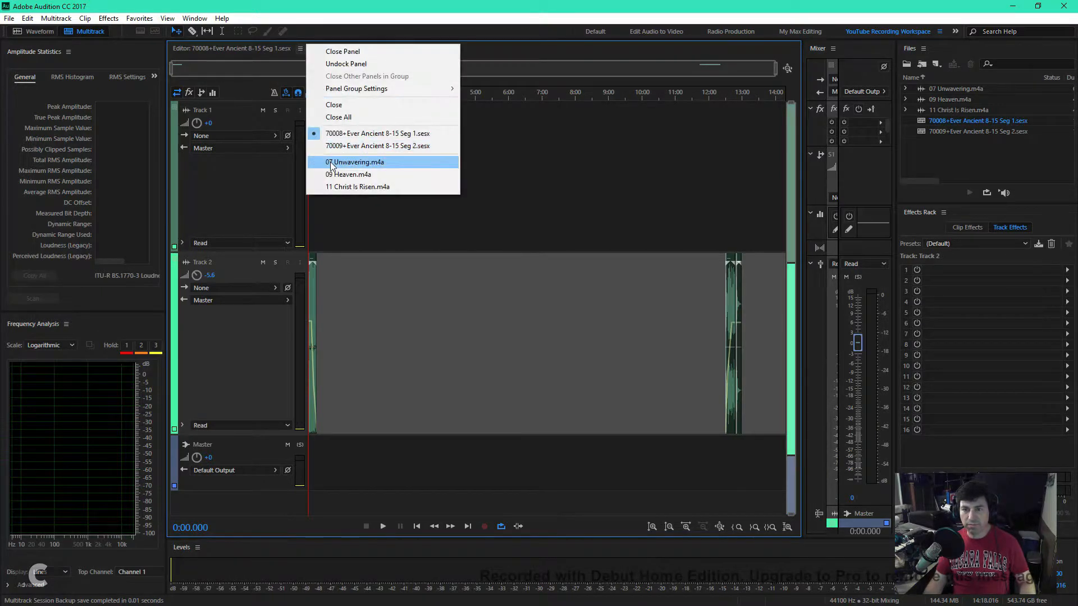
{"action": "left_click", "coordinate": [363, 145]}
{"action": "key", "text": "space"}
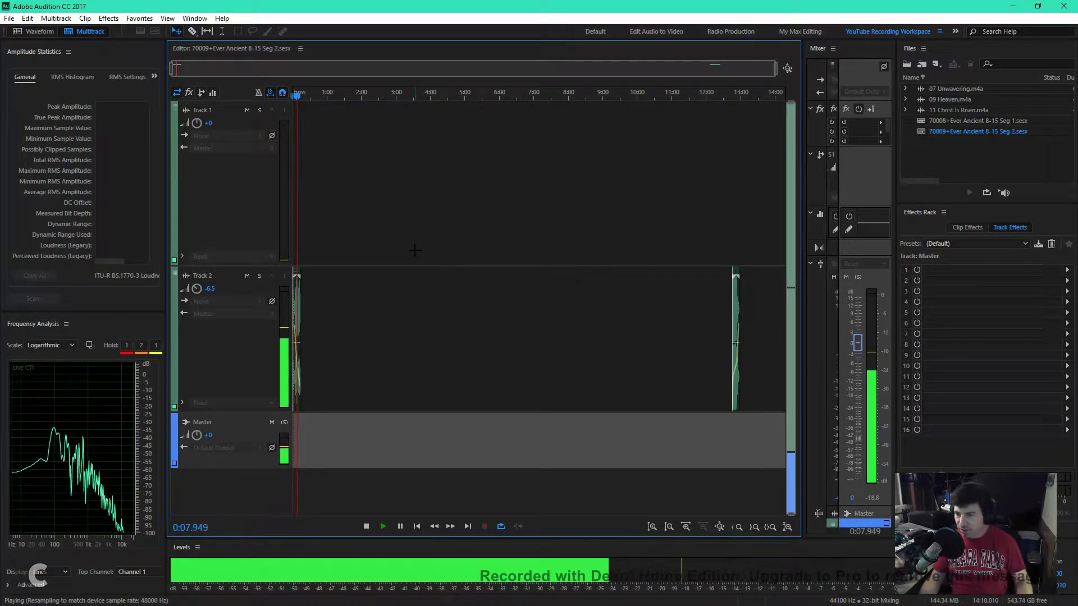
{"action": "key", "text": "space"}
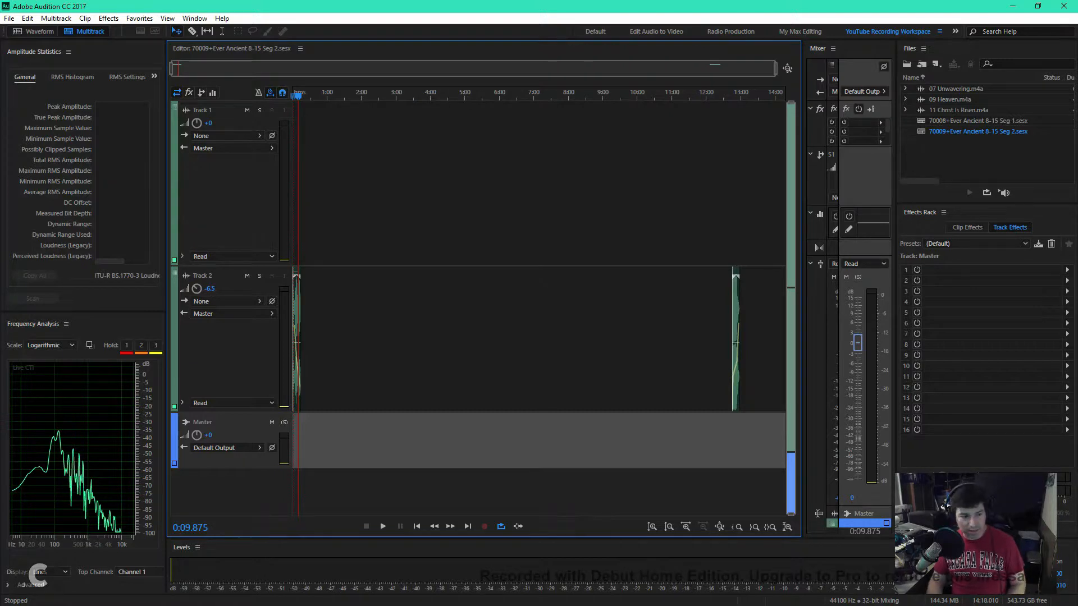
Step: In File Explorer, open Program 62 8-15-2017 in EAEN and import eaen62(1of2).aif and eaen62(2of2).aif into Adobe Audition
{"action": "key", "text": "alt+Tab"}
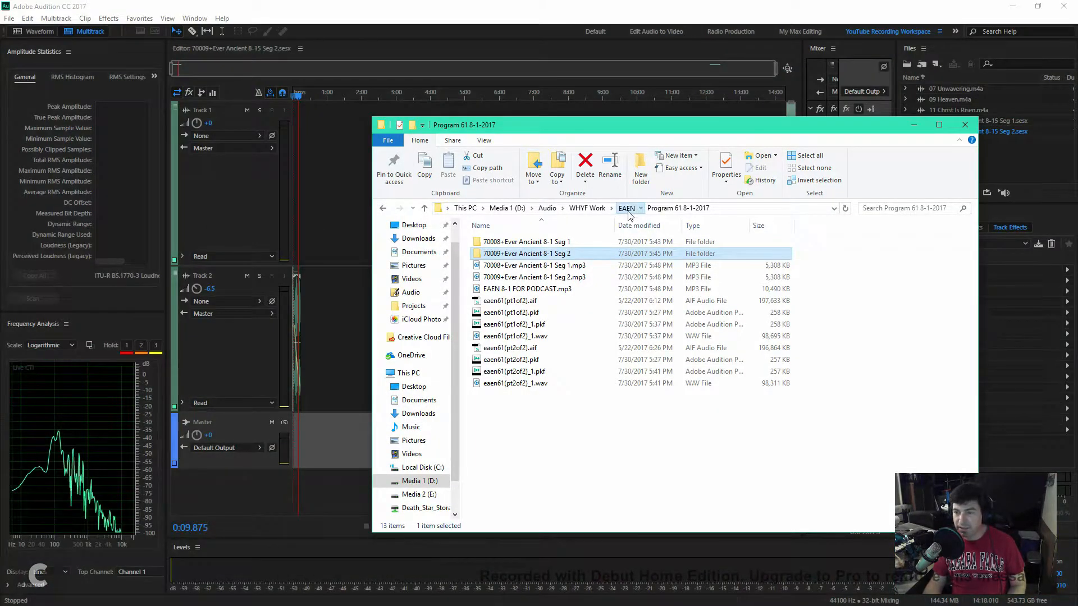
{"action": "left_click", "coordinate": [625, 208]}
{"action": "double_click", "coordinate": [529, 243]}
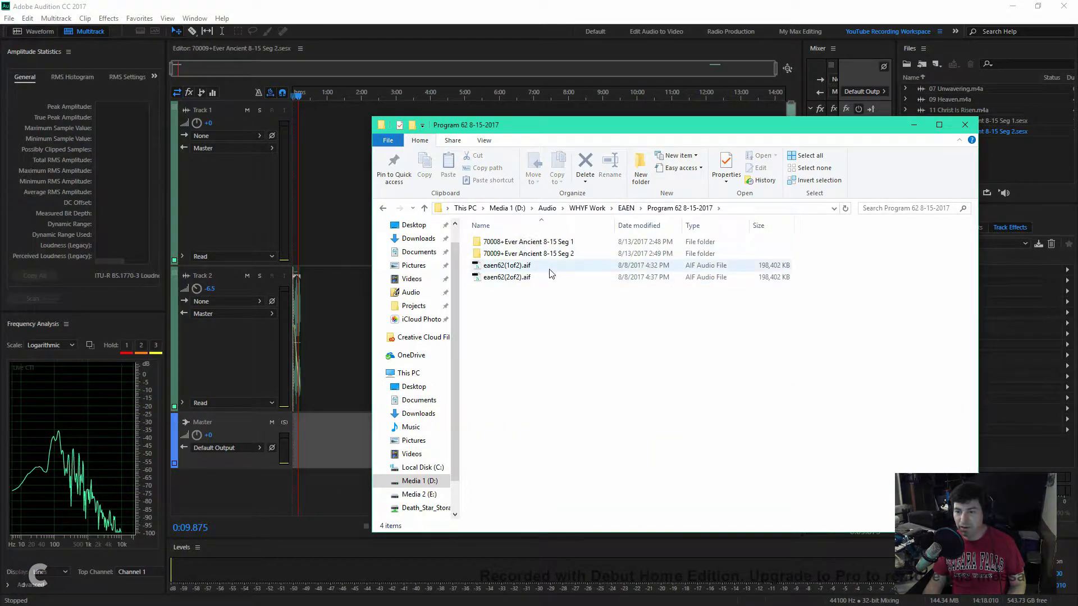
{"action": "left_click_drag", "start_coordinate": [562, 312], "coordinate": [482, 271]}
{"action": "left_click_drag", "start_coordinate": [866, 130], "coordinate": [734, 107]}
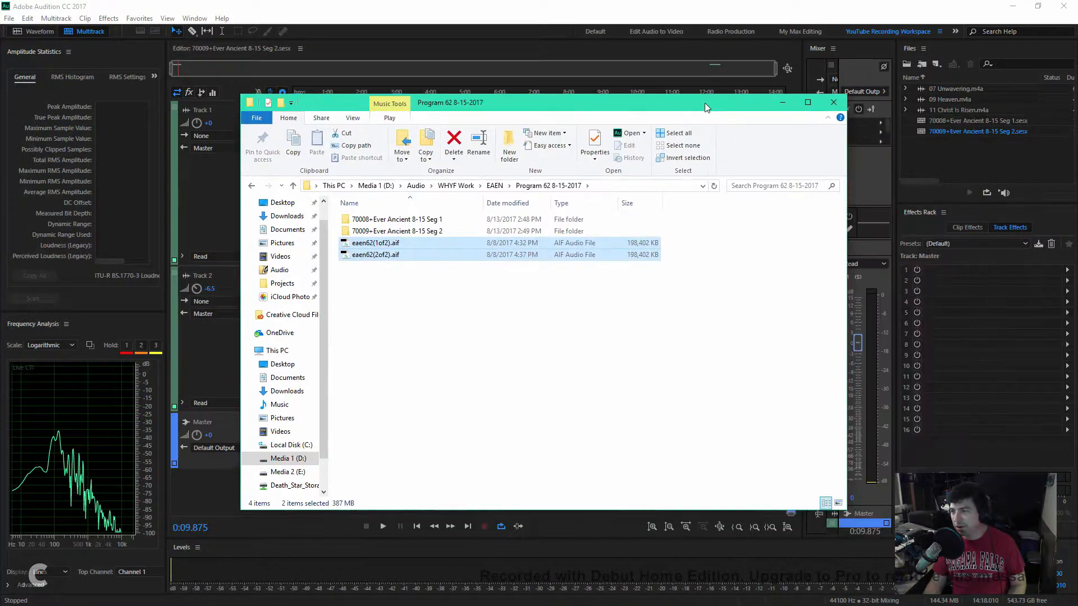
{"action": "left_click_drag", "start_coordinate": [359, 254], "coordinate": [992, 179]}
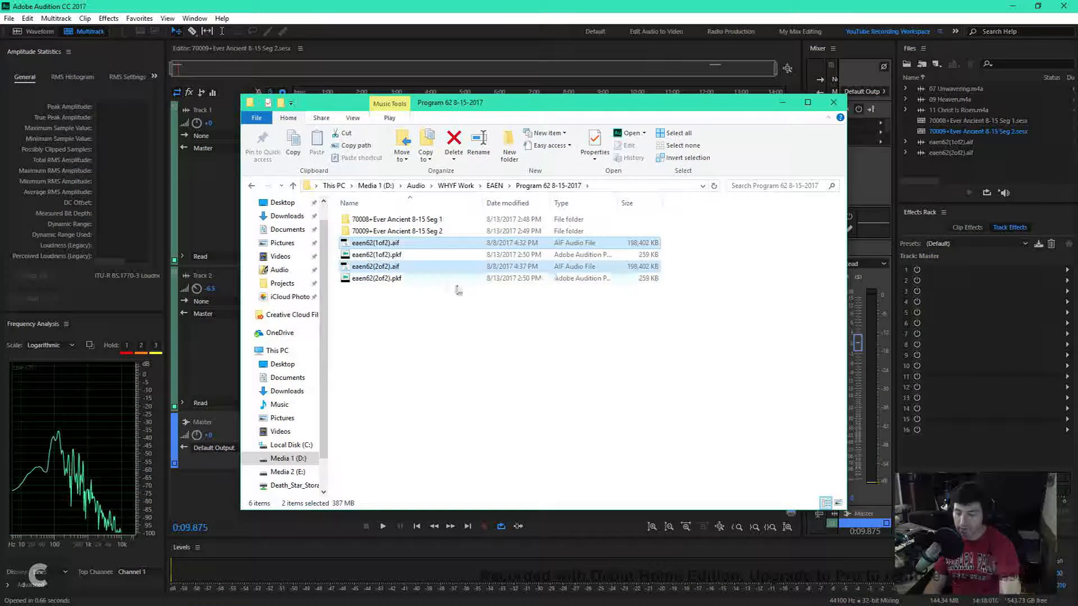
{"action": "left_click_drag", "start_coordinate": [445, 268], "coordinate": [452, 299]}
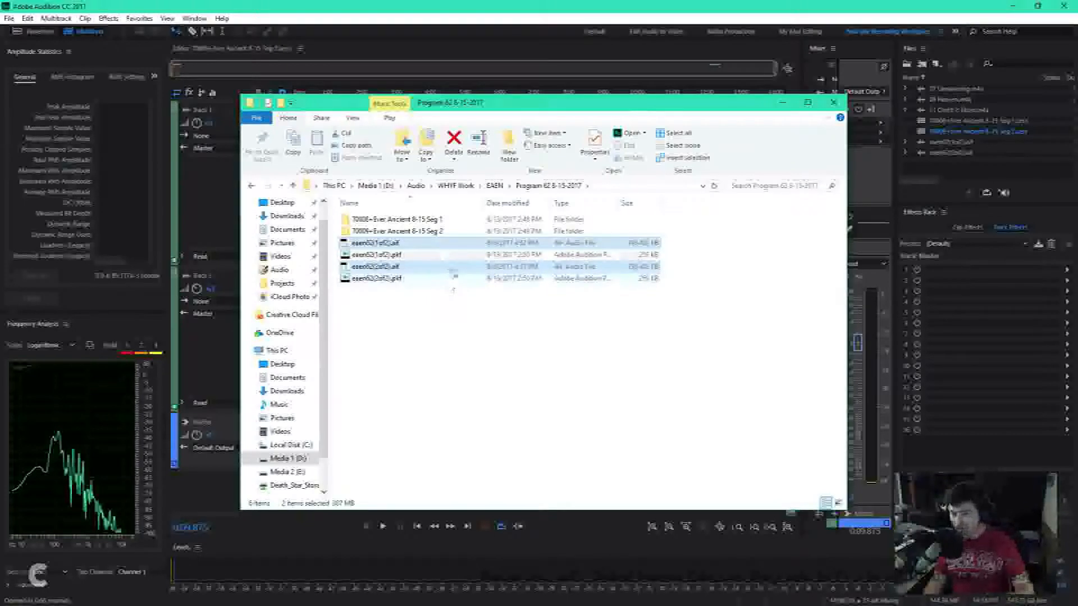
{"action": "left_click_drag", "start_coordinate": [461, 280], "coordinate": [466, 285]}
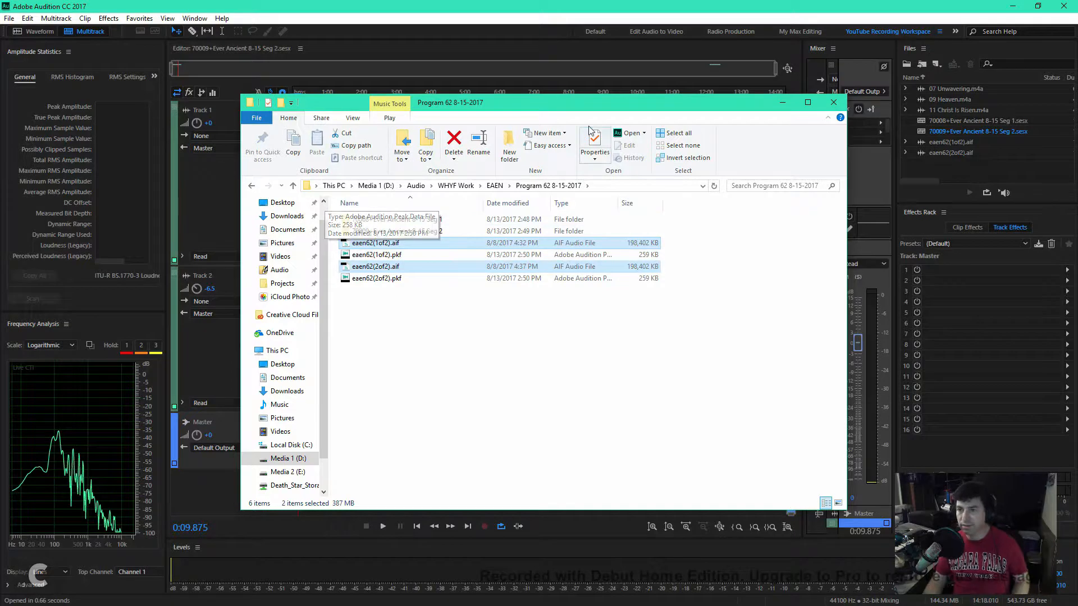
Step: Back in Adobe Audition, open eaen62(1of2).aif in the waveform editor
{"action": "left_click", "coordinate": [612, 6]}
{"action": "left_click", "coordinate": [961, 143]}
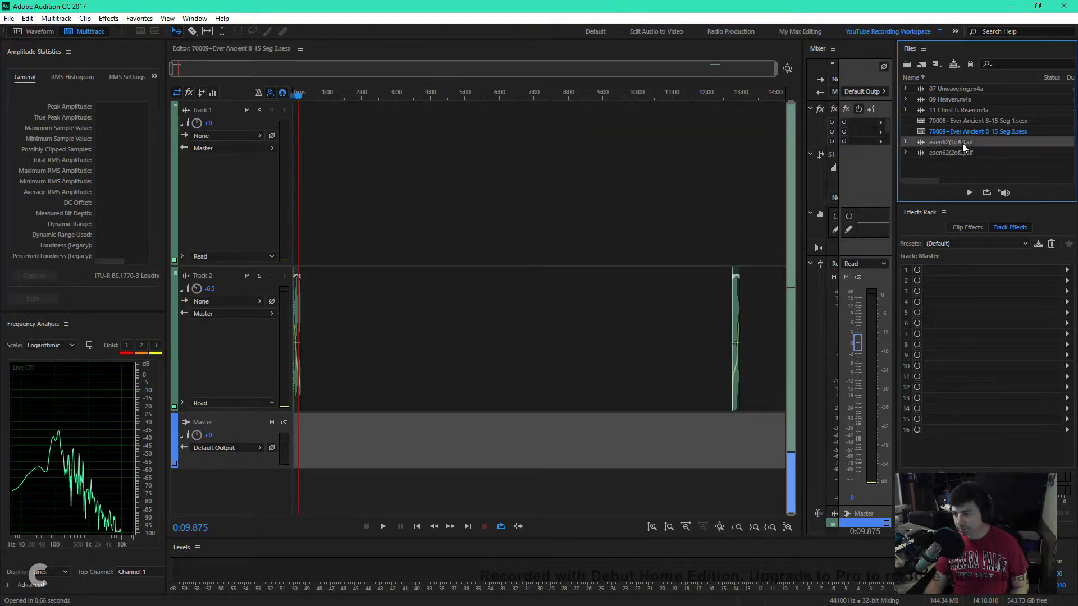
{"action": "double_click", "coordinate": [958, 143]}
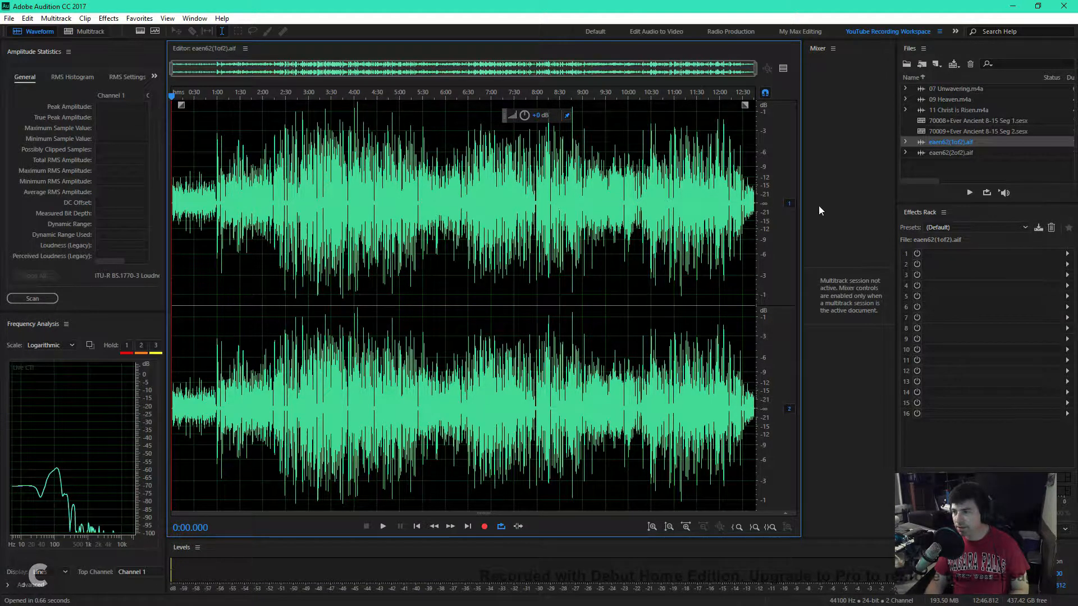
Step: Select the audio from about 0:17 to 4:00 and play part of it up to about 1:02
{"action": "left_click_drag", "start_coordinate": [185, 225], "coordinate": [354, 225]}
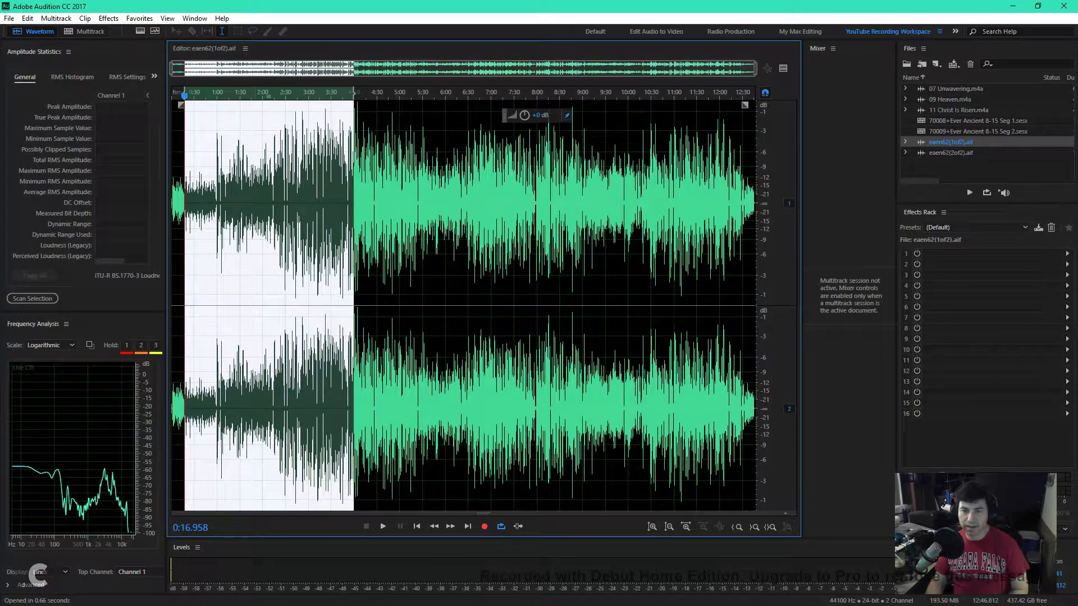
{"action": "left_click_drag", "start_coordinate": [185, 95], "coordinate": [201, 95]}
{"action": "key", "text": "space"}
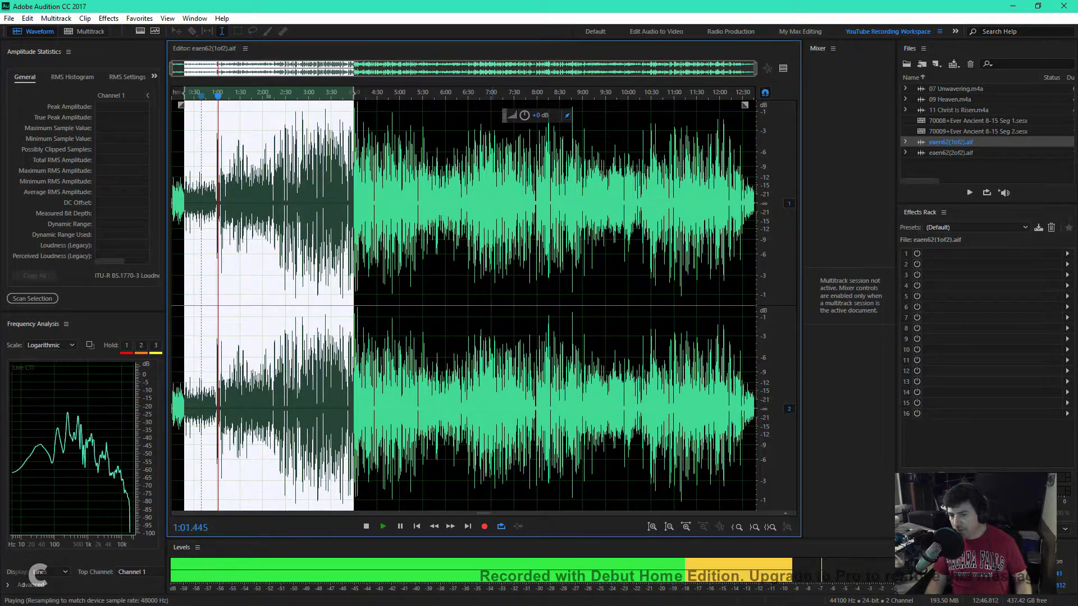
{"action": "key", "text": "space"}
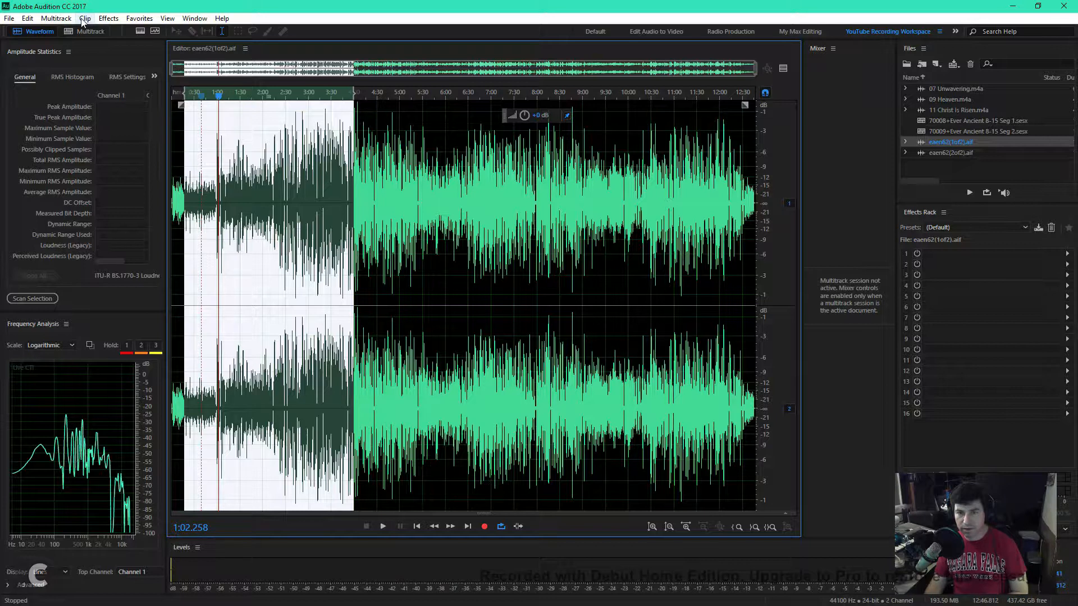
Step: Extract the channels of eaen62(1of2).aif to mono files
{"action": "left_click", "coordinate": [27, 18]}
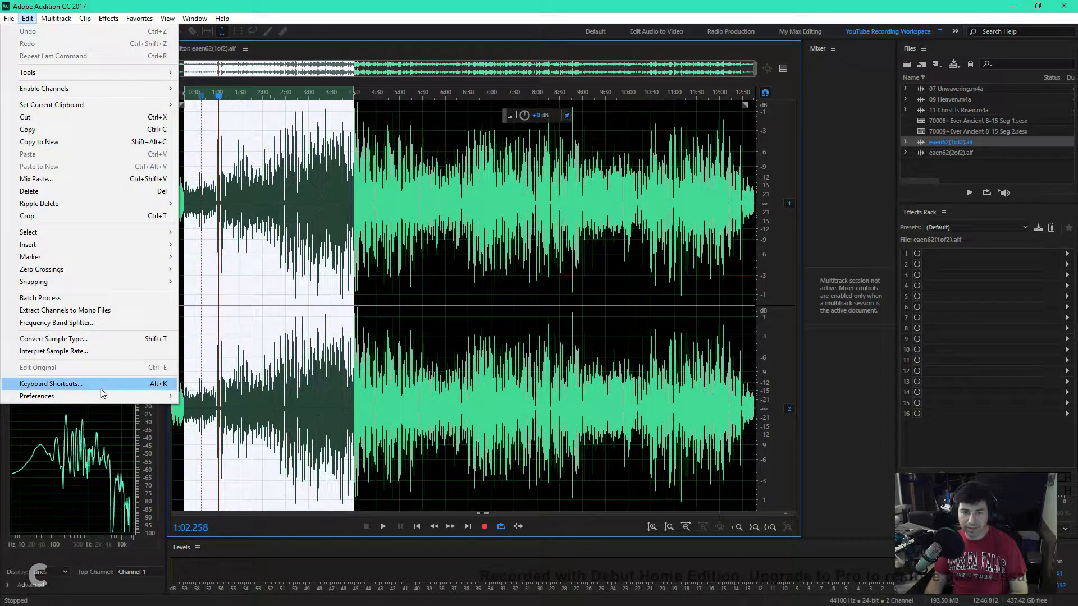
{"action": "left_click", "coordinate": [108, 311]}
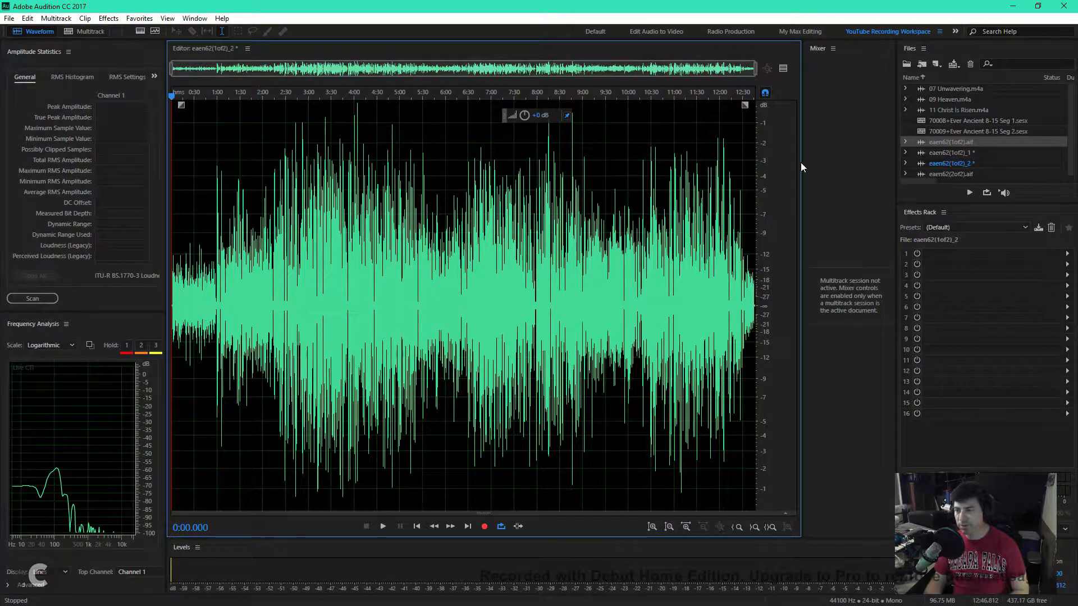
Step: Close the second extracted mono file, eaen62(1of2)_2, without saving it
{"action": "left_click", "coordinate": [945, 156]}
{"action": "left_click", "coordinate": [943, 163]}
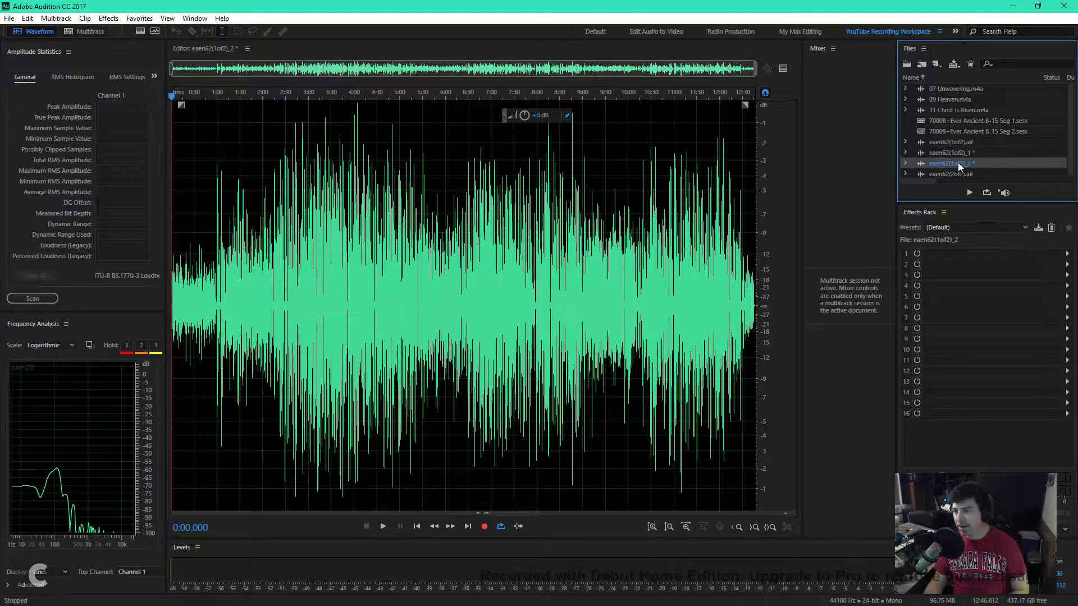
{"action": "right_click", "coordinate": [943, 163]}
{"action": "left_click", "coordinate": [844, 128]}
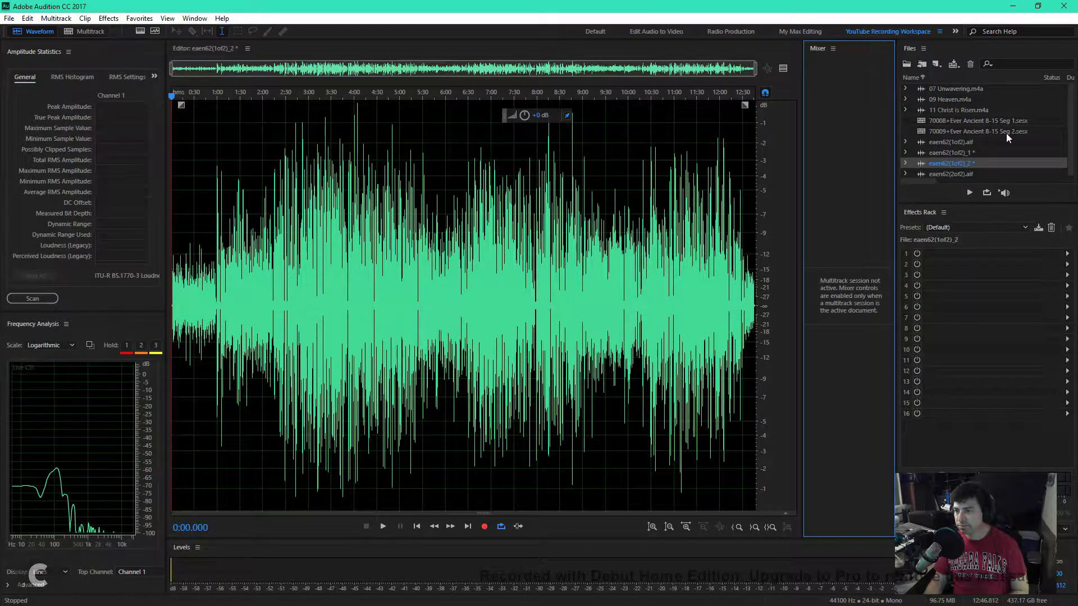
{"action": "right_click", "coordinate": [950, 163]}
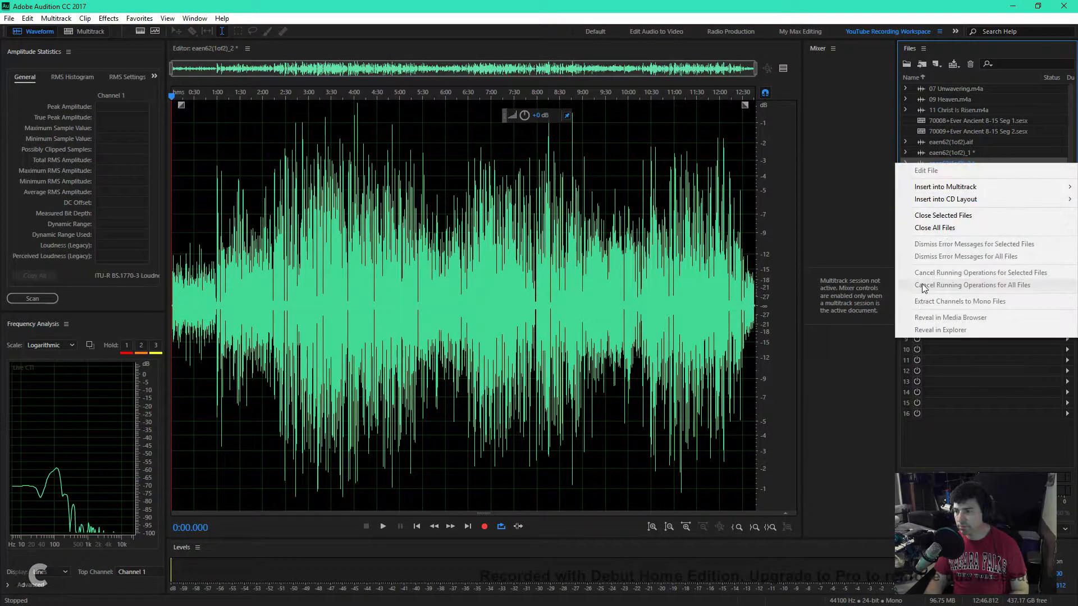
{"action": "left_click", "coordinate": [943, 215]}
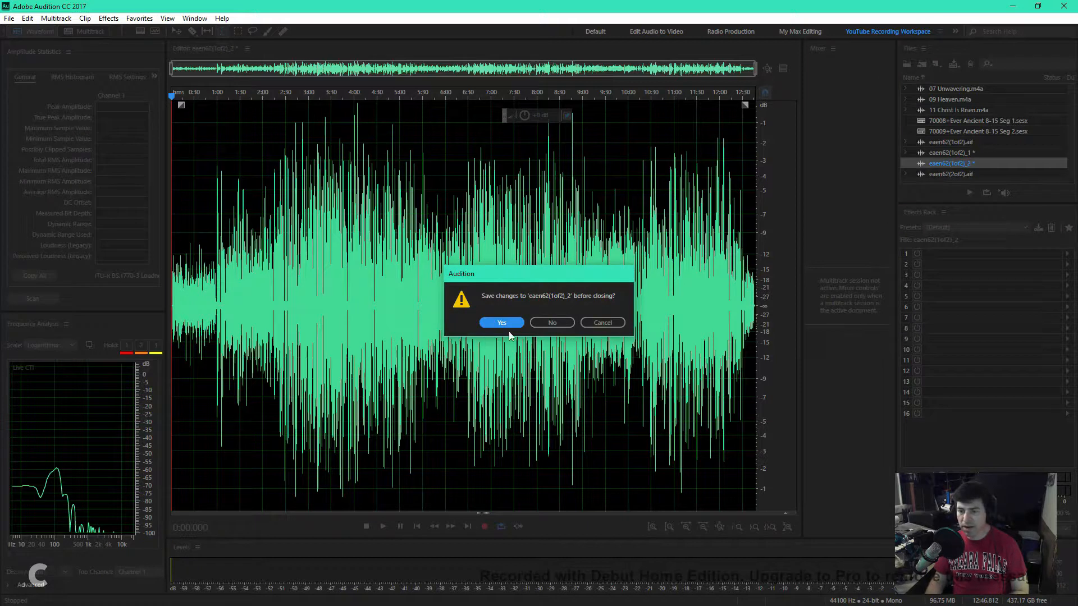
{"action": "left_click", "coordinate": [551, 324]}
Step: Open the extracted mono file eaen62(1of2)_1 and set its save location to the Program 62 8-15-2017 folder under EAEN
{"action": "left_click", "coordinate": [947, 155]}
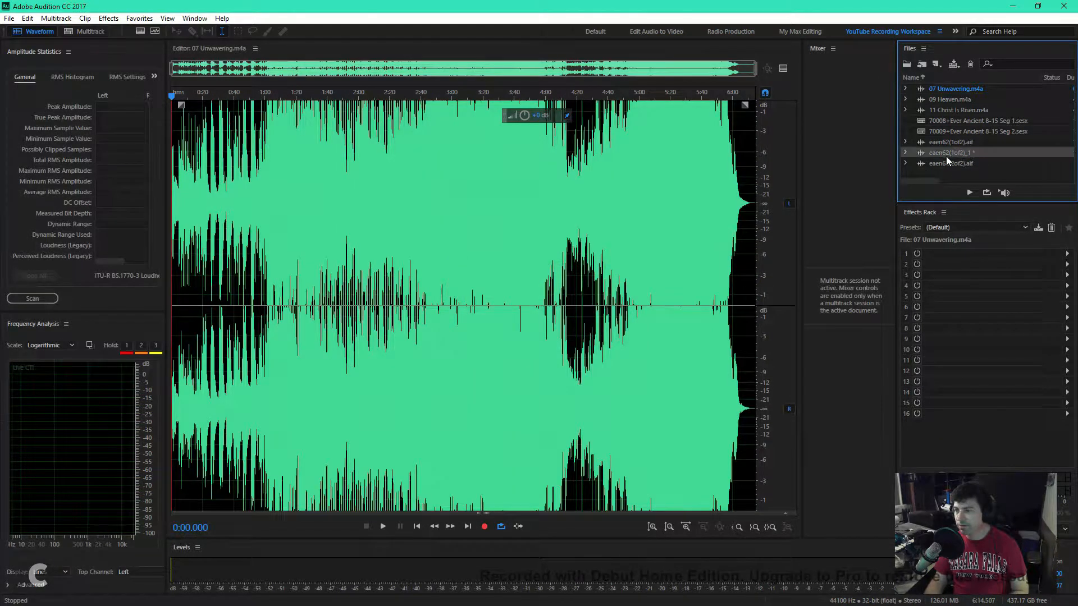
{"action": "double_click", "coordinate": [950, 154]}
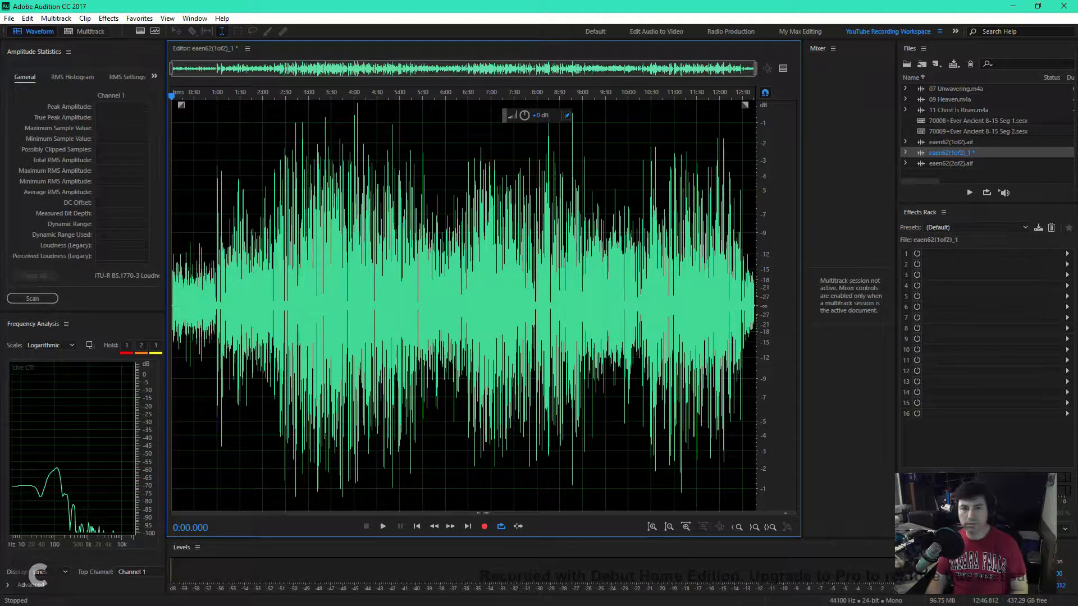
{"action": "left_click", "coordinate": [9, 18]}
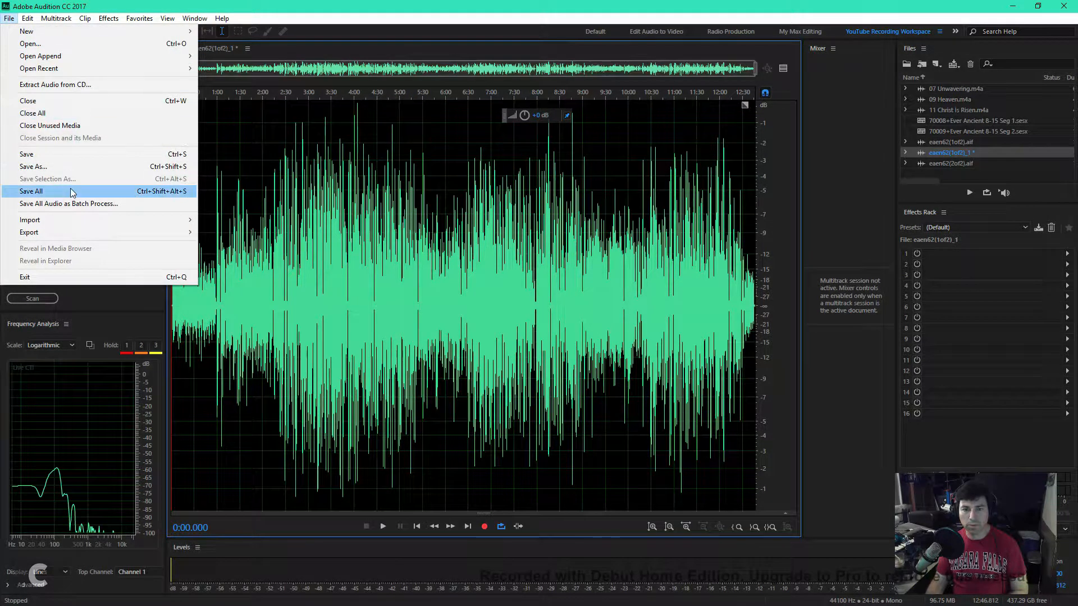
{"action": "left_click", "coordinate": [68, 157]}
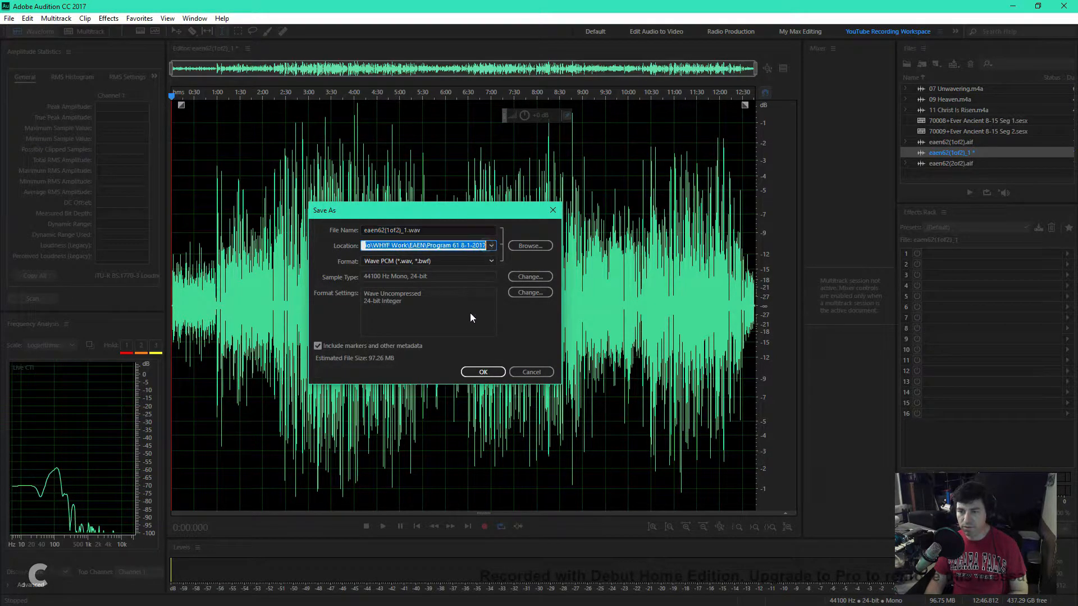
{"action": "left_click", "coordinate": [491, 247]}
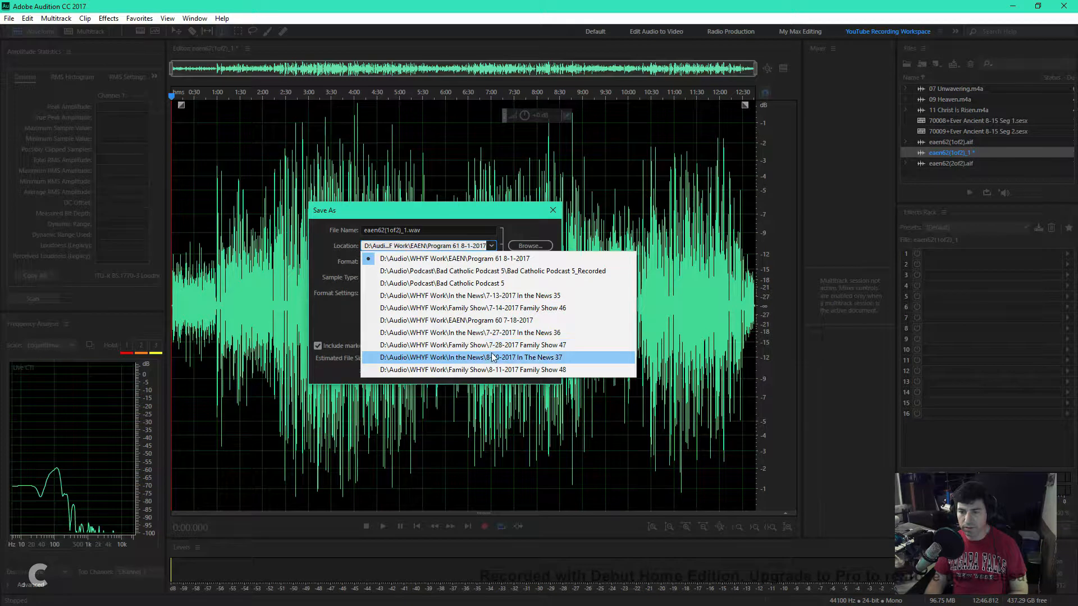
{"action": "left_click", "coordinate": [530, 245]}
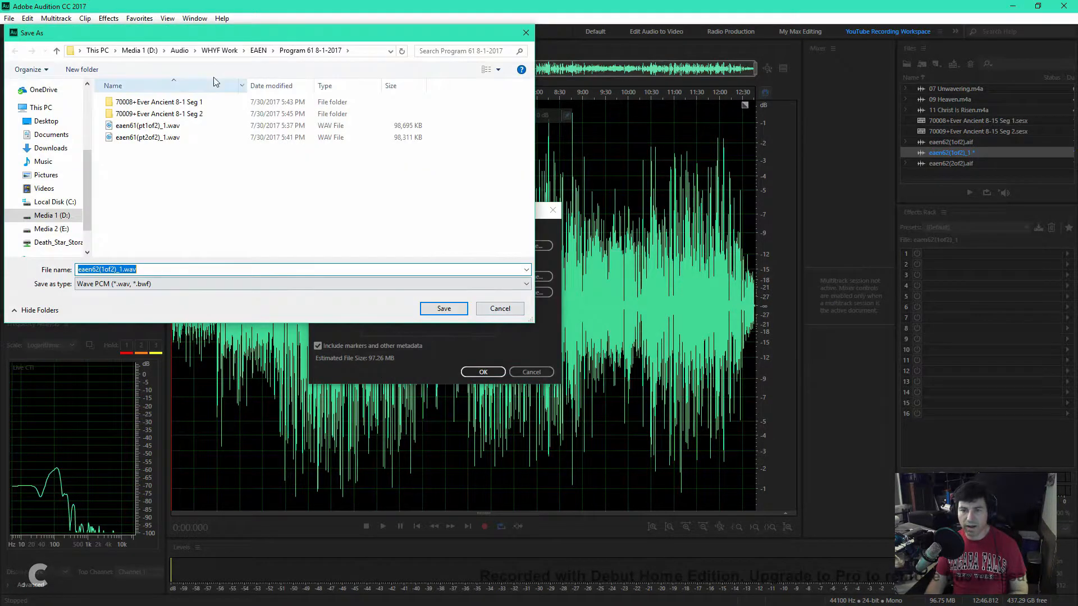
{"action": "left_click", "coordinate": [259, 51]}
{"action": "double_click", "coordinate": [172, 103]}
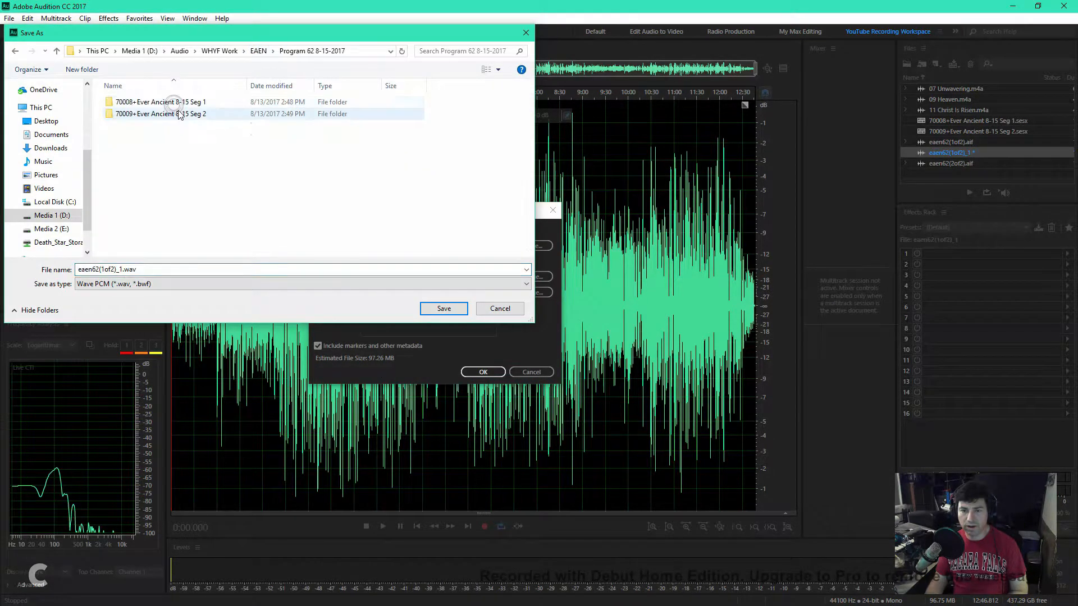
{"action": "left_click", "coordinate": [444, 308]}
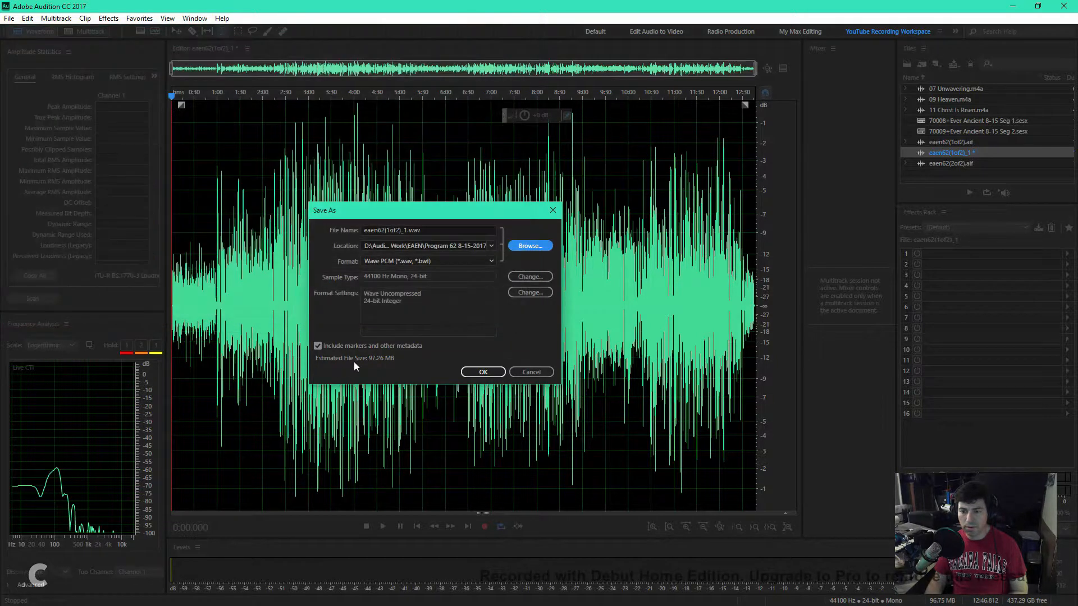
Step: Exclude markers and other metadata, and save the file as eaen62(1of2)_1.wav in Wave PCM format
{"action": "left_click", "coordinate": [404, 344]}
{"action": "left_click", "coordinate": [502, 372]}
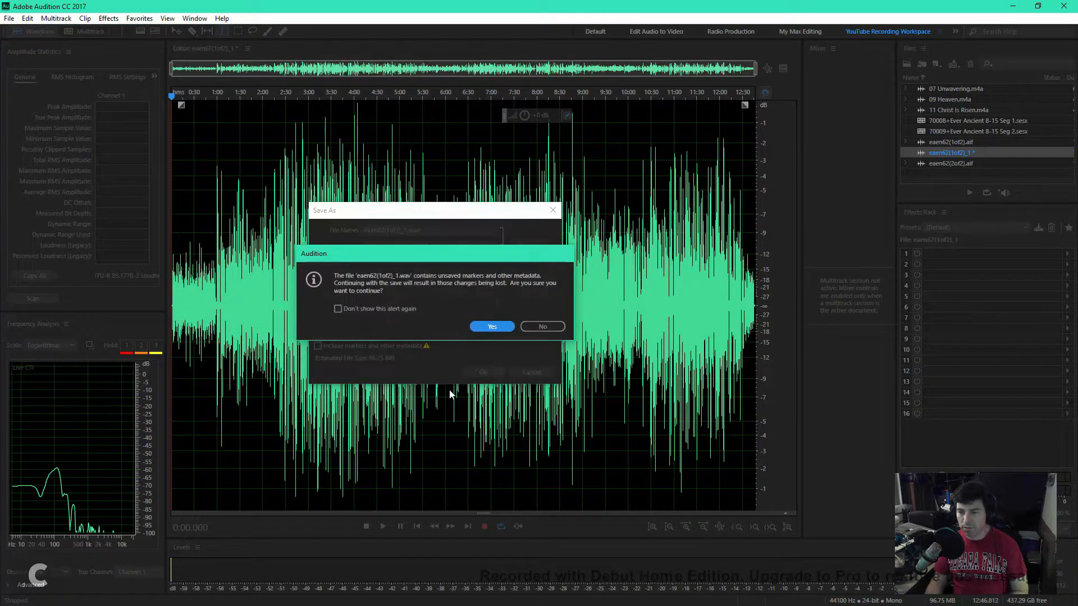
{"action": "left_click", "coordinate": [493, 329]}
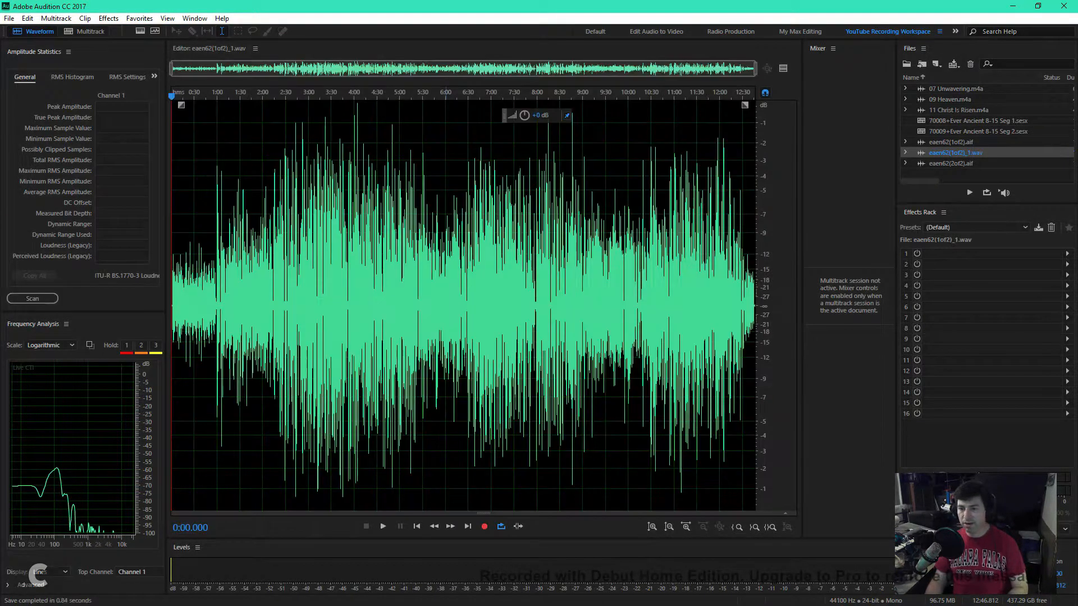
Step: Open eaen62(2of2).aif in the waveform editor and close the original eaen62(1of2).aif
{"action": "double_click", "coordinate": [956, 164]}
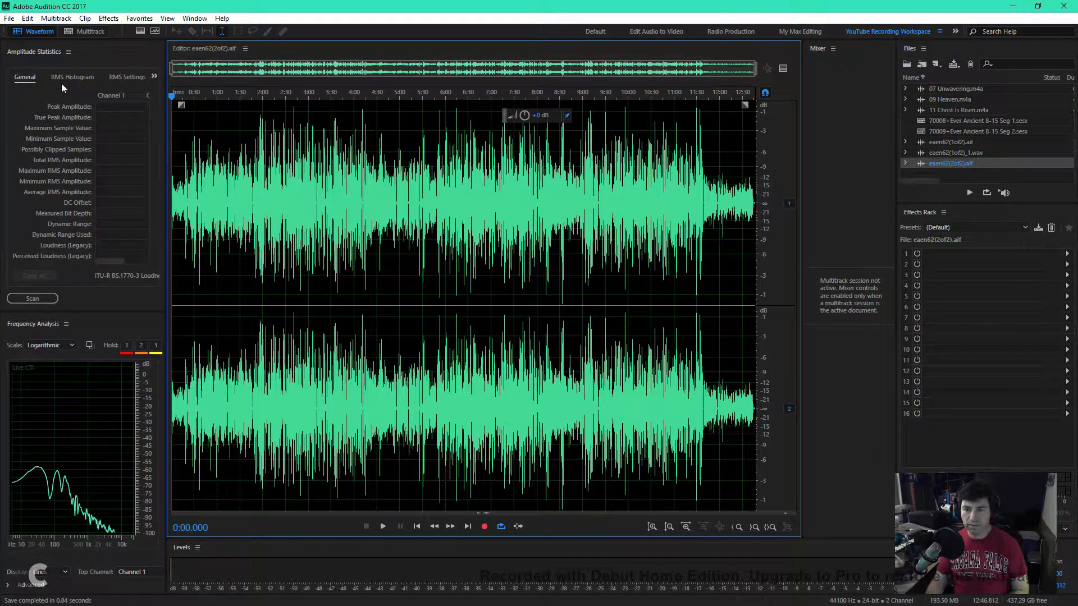
{"action": "left_click", "coordinate": [28, 19]}
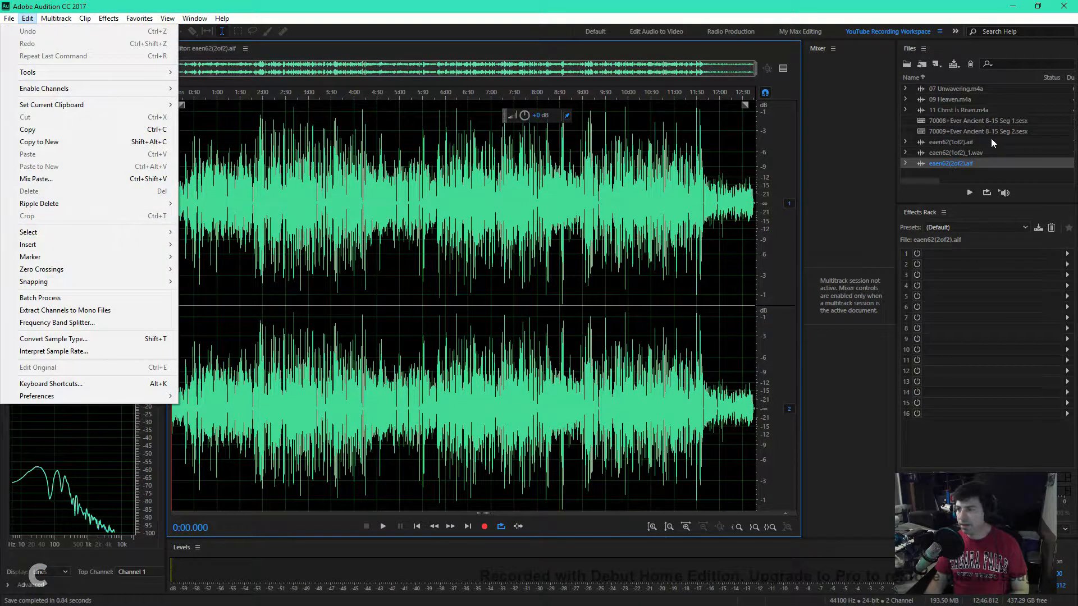
{"action": "left_click", "coordinate": [1044, 144]}
{"action": "right_click", "coordinate": [1018, 146]}
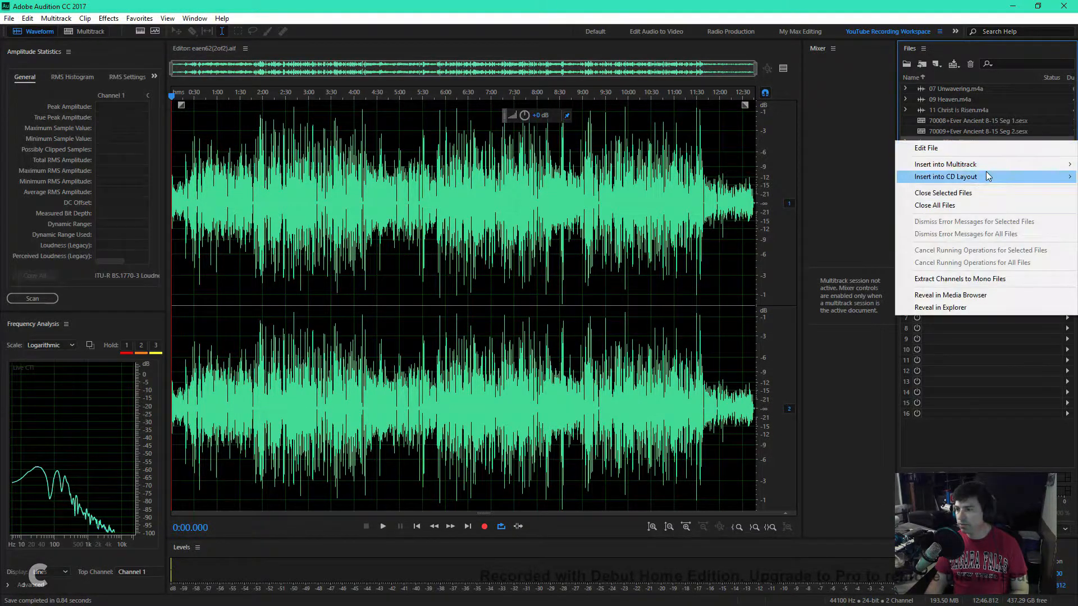
{"action": "left_click", "coordinate": [963, 194]}
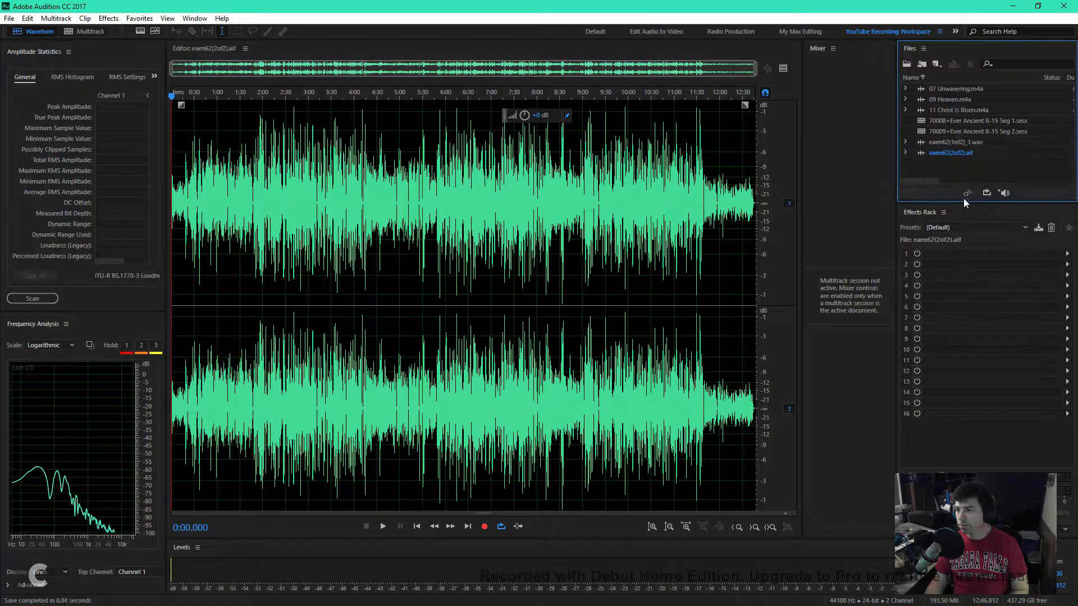
Step: Extract the channels of eaen62(2of2).aif to mono files
{"action": "left_click", "coordinate": [957, 156]}
{"action": "left_click", "coordinate": [56, 18]}
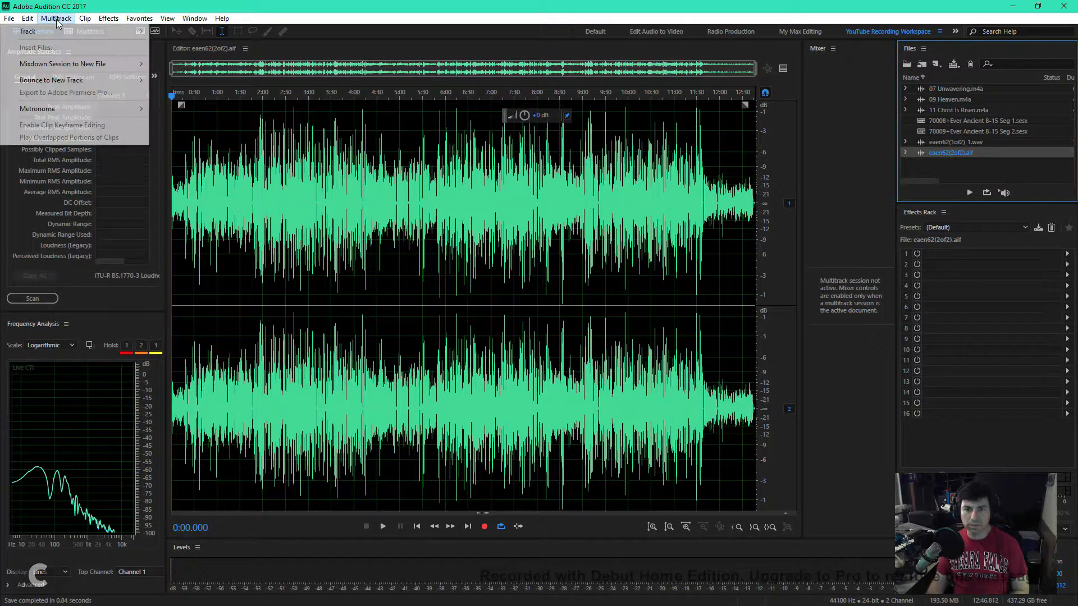
{"action": "mouse_move", "coordinate": [27, 18]}
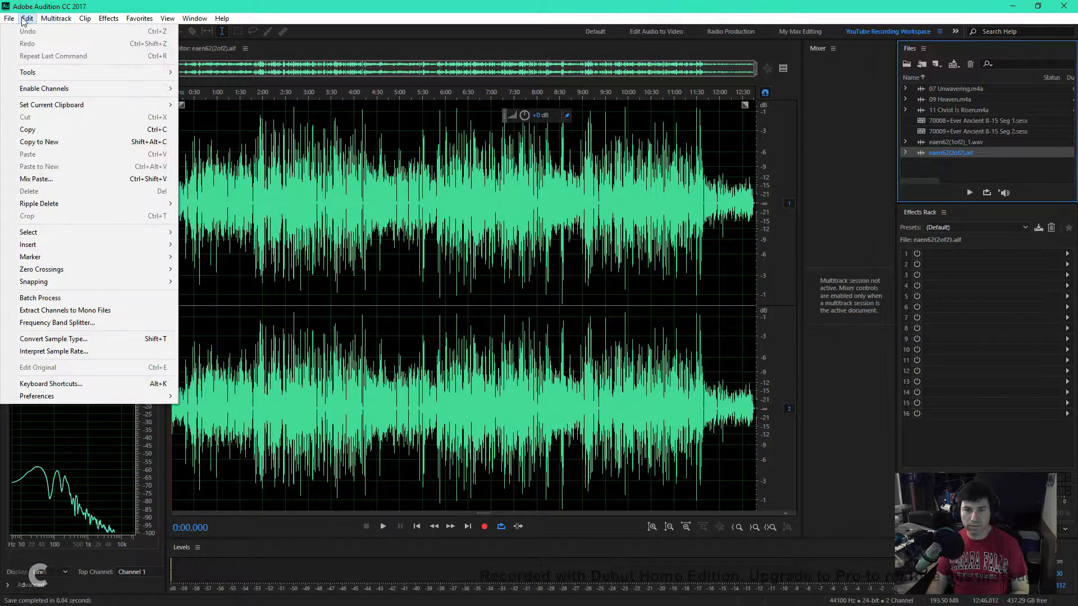
{"action": "left_click", "coordinate": [87, 312]}
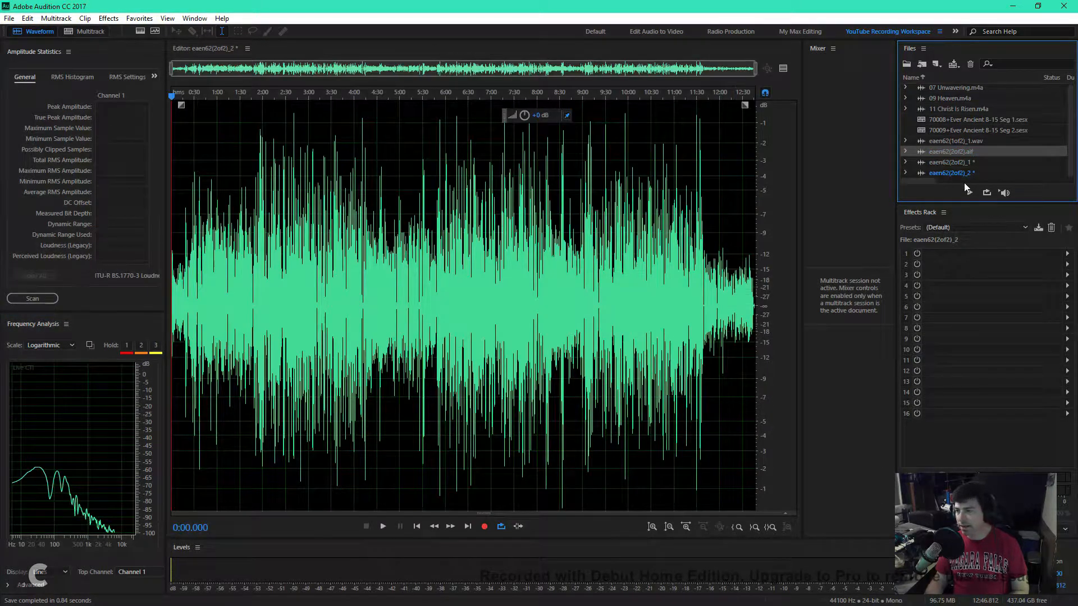
Step: Close the second extracted mono file, eaen62(2of2)_2, without saving it
{"action": "right_click", "coordinate": [967, 175]}
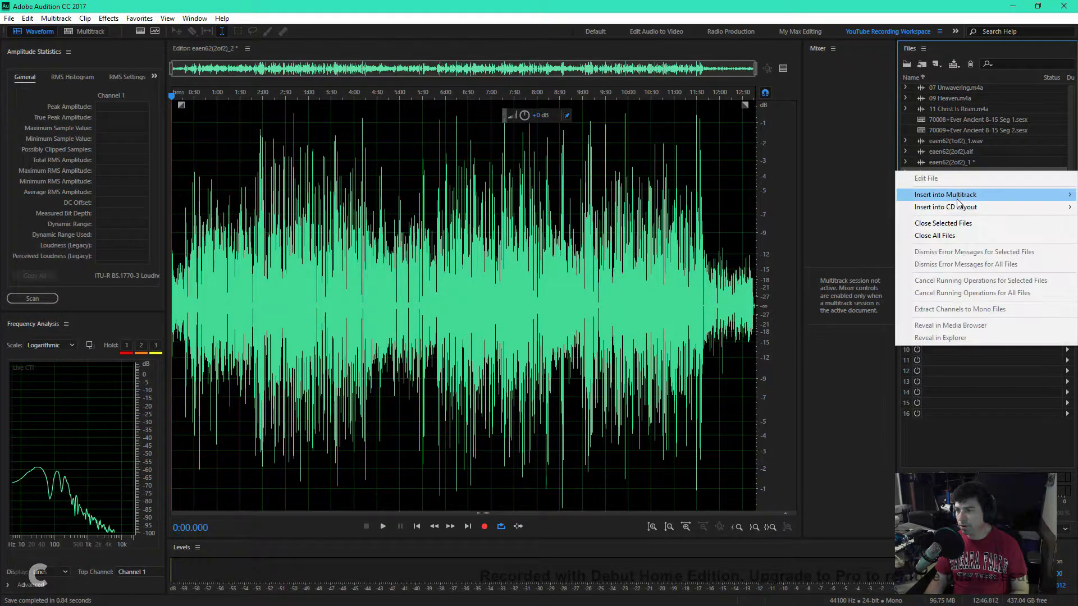
{"action": "left_click", "coordinate": [948, 222]}
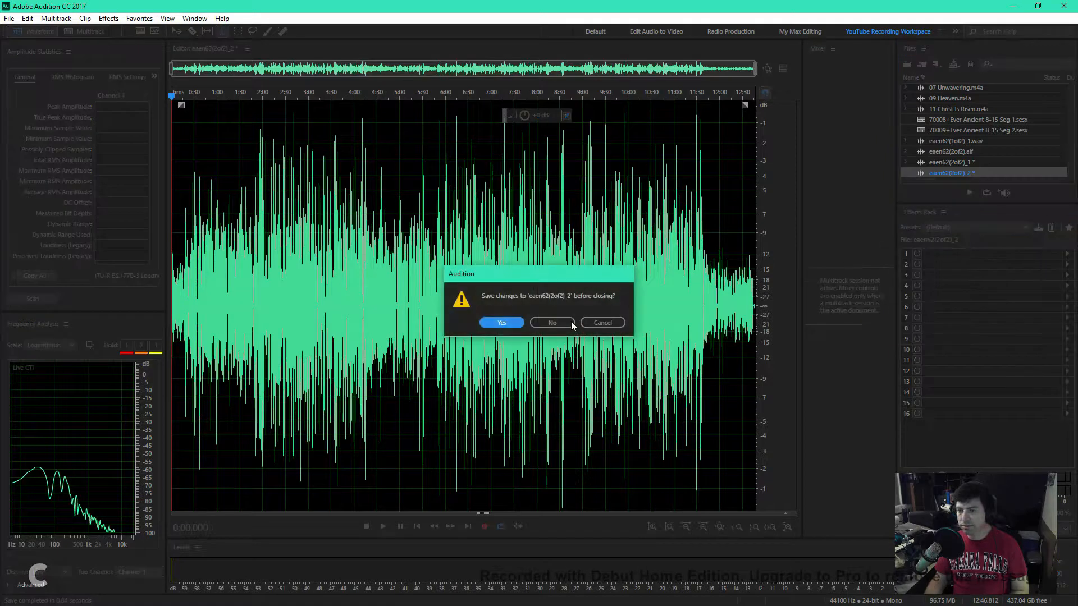
{"action": "left_click", "coordinate": [553, 322]}
Step: Save eaen62(2of2)_1 as a Wave PCM file in the Program 62 8-15-2017 folder, excluding markers and other metadata
{"action": "double_click", "coordinate": [959, 164]}
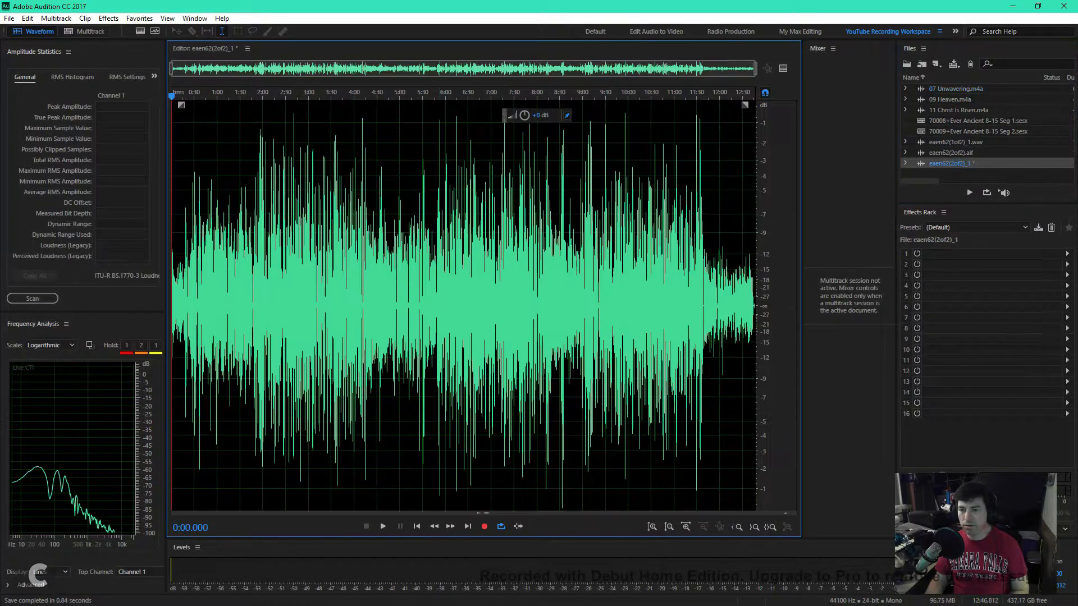
{"action": "left_click", "coordinate": [9, 18]}
{"action": "left_click", "coordinate": [69, 167]}
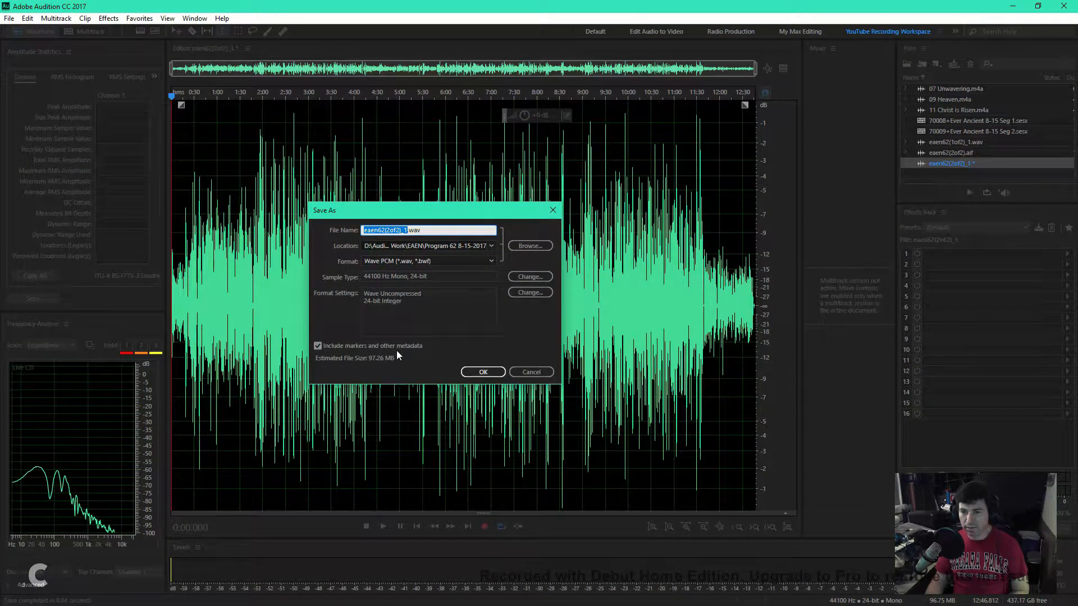
{"action": "left_click", "coordinate": [318, 345]}
{"action": "left_click", "coordinate": [473, 372]}
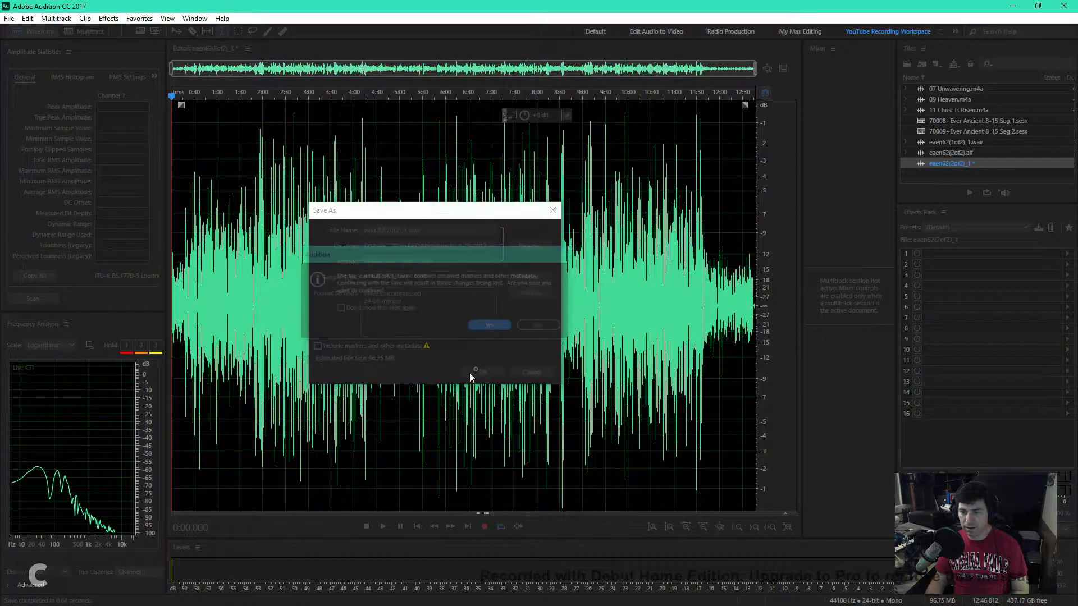
{"action": "left_click", "coordinate": [492, 326]}
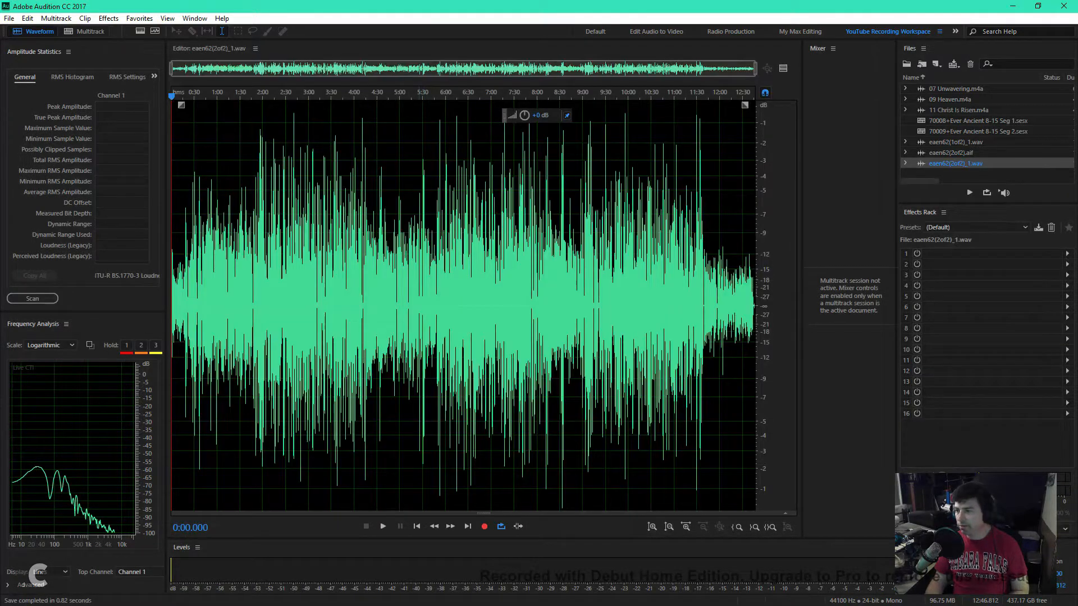
Step: Close the original eaen62(2of2).aif file
{"action": "left_click", "coordinate": [944, 153]}
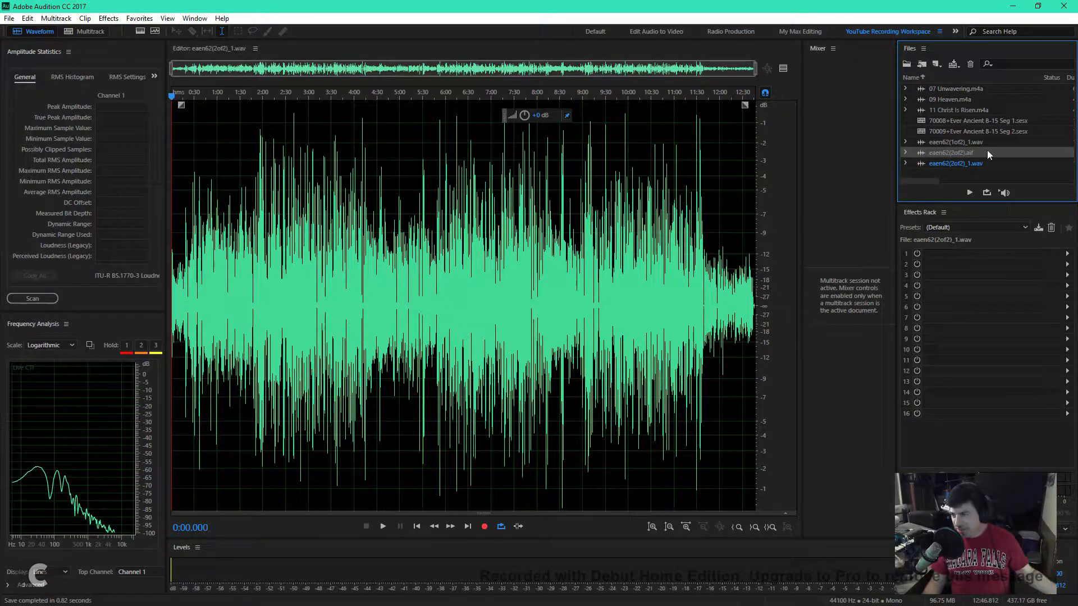
{"action": "right_click", "coordinate": [958, 153]}
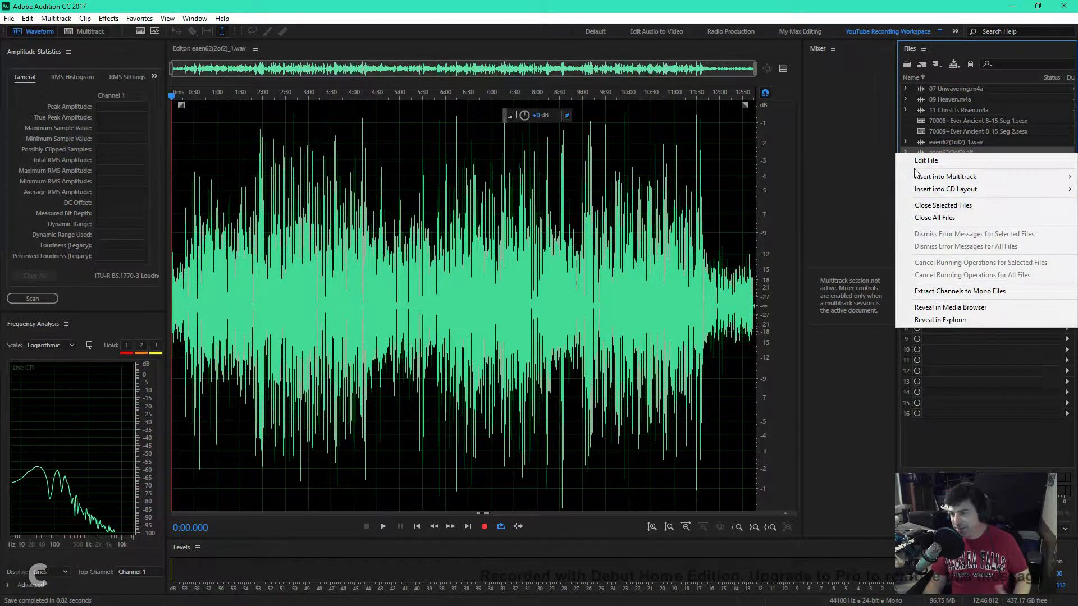
{"action": "mouse_move", "coordinate": [917, 191]}
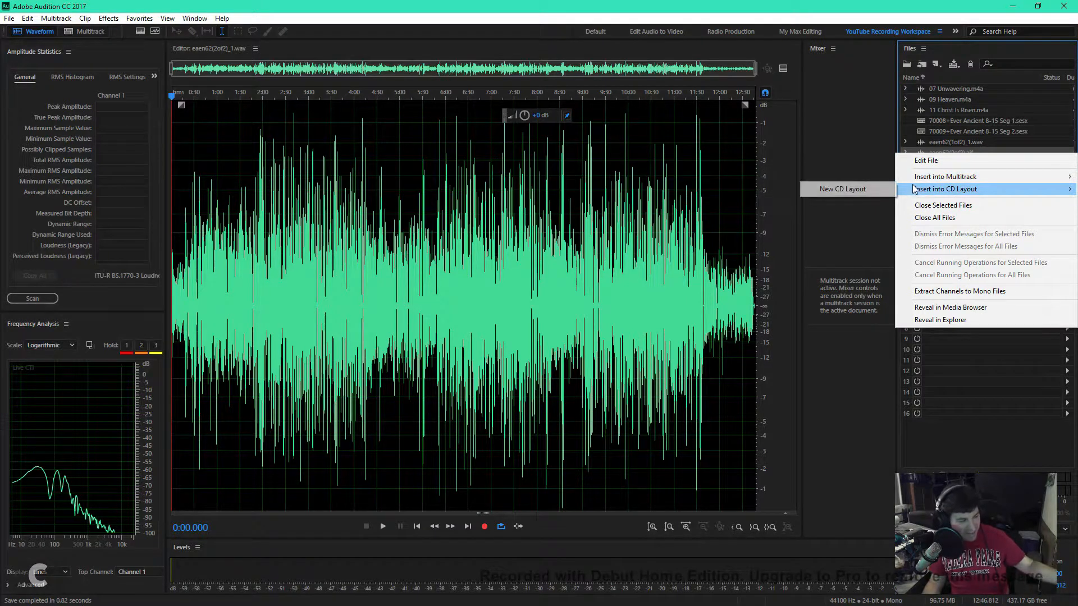
{"action": "left_click", "coordinate": [961, 206]}
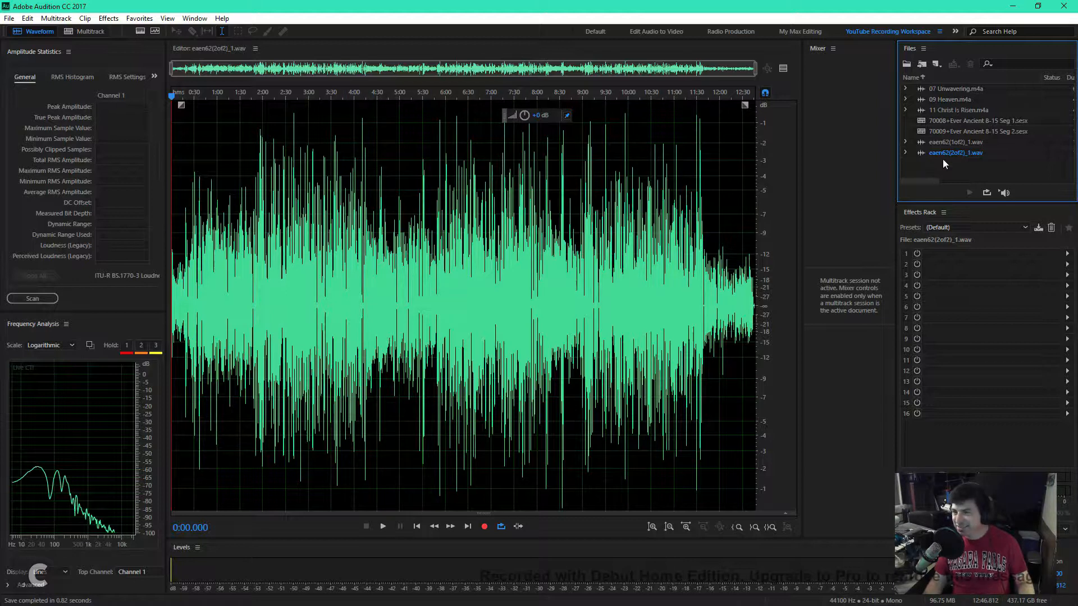
Step: Open eaen62(1of2)_1.wav in the waveform editor and briefly select the audio from about 0:37 to 11:40
{"action": "double_click", "coordinate": [940, 141]}
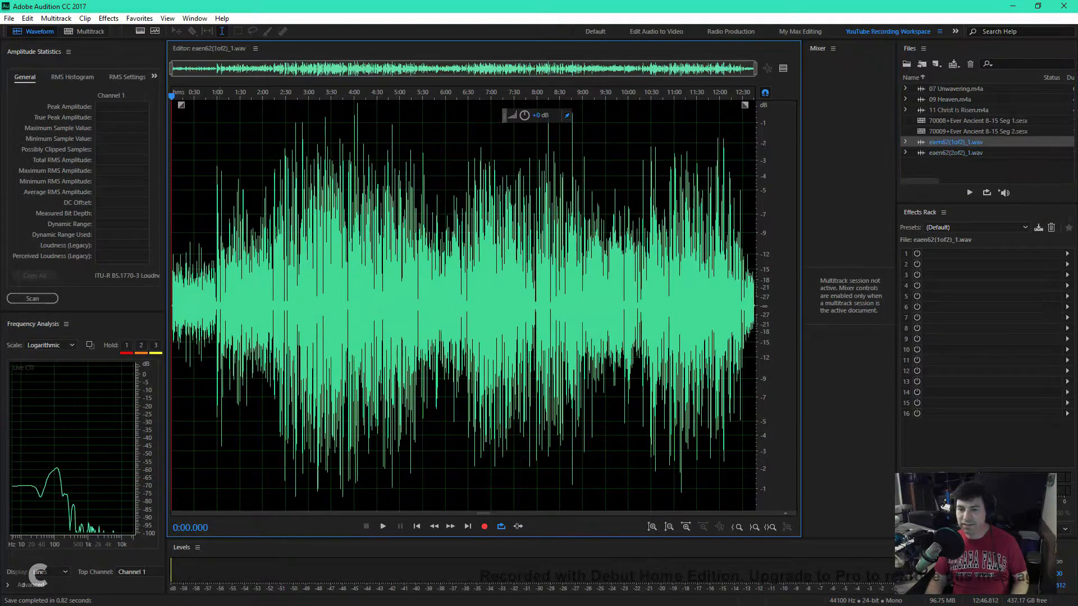
{"action": "left_click_drag", "start_coordinate": [200, 93], "coordinate": [704, 93]}
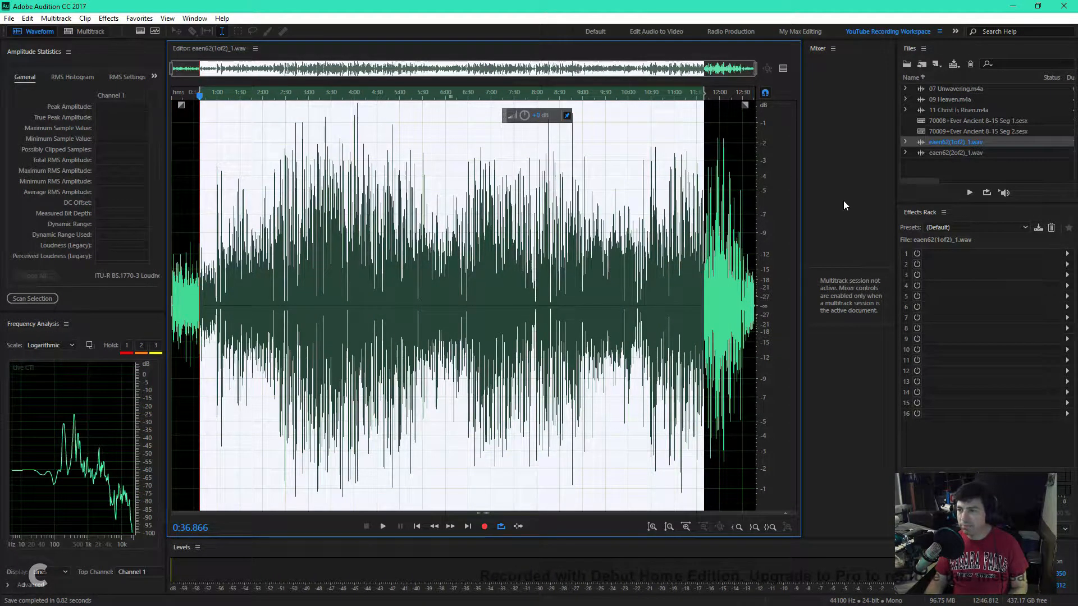
{"action": "left_click", "coordinate": [240, 224]}
{"action": "left_click", "coordinate": [180, 225]}
Step: Scan the amplitude statistics of the entire eaen62(1of2)_1.wav waveform and widen the area showing them
{"action": "key", "text": "ctrl+a"}
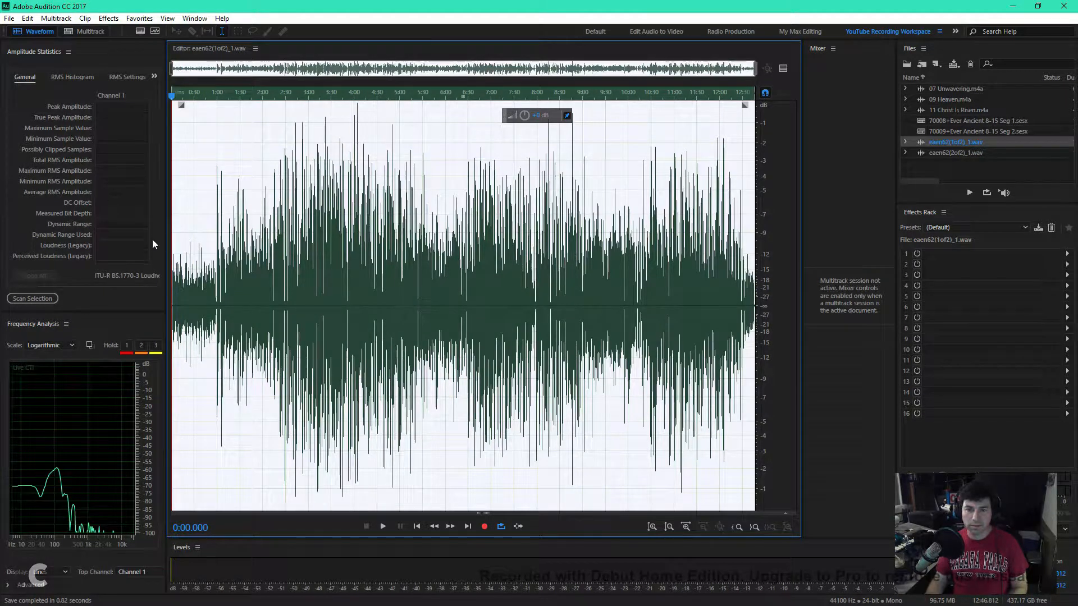
{"action": "left_click", "coordinate": [24, 298]}
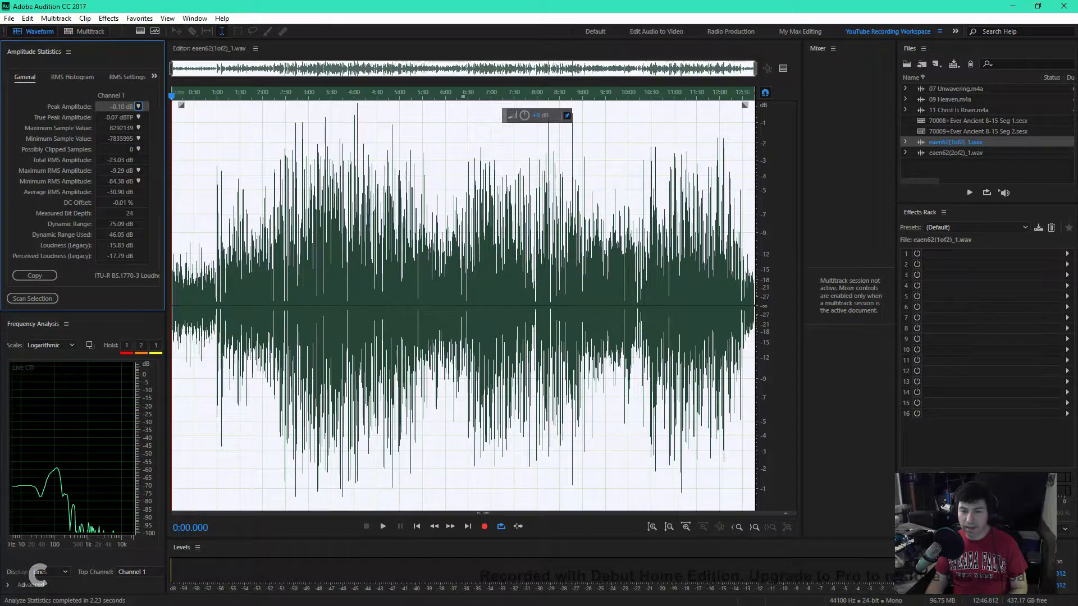
{"action": "left_click_drag", "start_coordinate": [174, 226], "coordinate": [209, 225]}
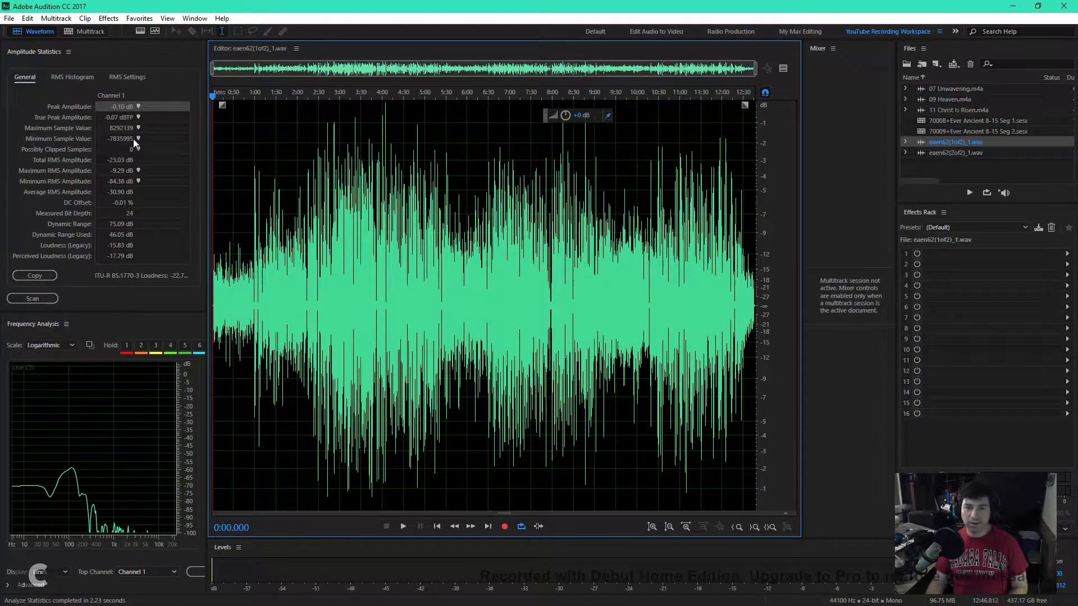
Step: Place the playhead at about 0:52 in the waveform and show the spectral frequency display
{"action": "left_click", "coordinate": [298, 294]}
{"action": "left_click_drag", "start_coordinate": [241, 292], "coordinate": [275, 292]}
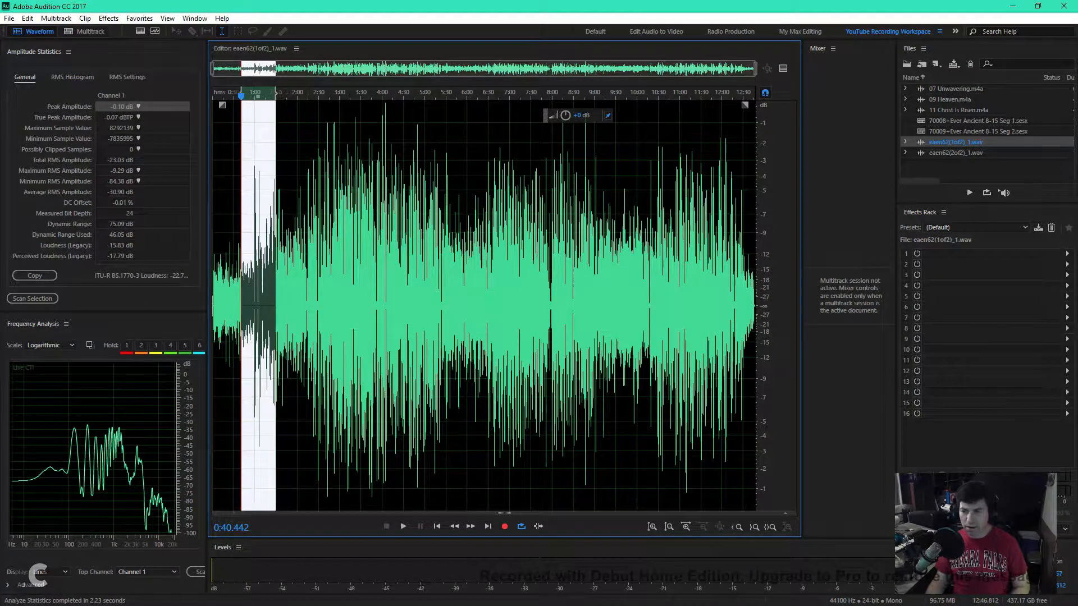
{"action": "left_click", "coordinate": [250, 294]}
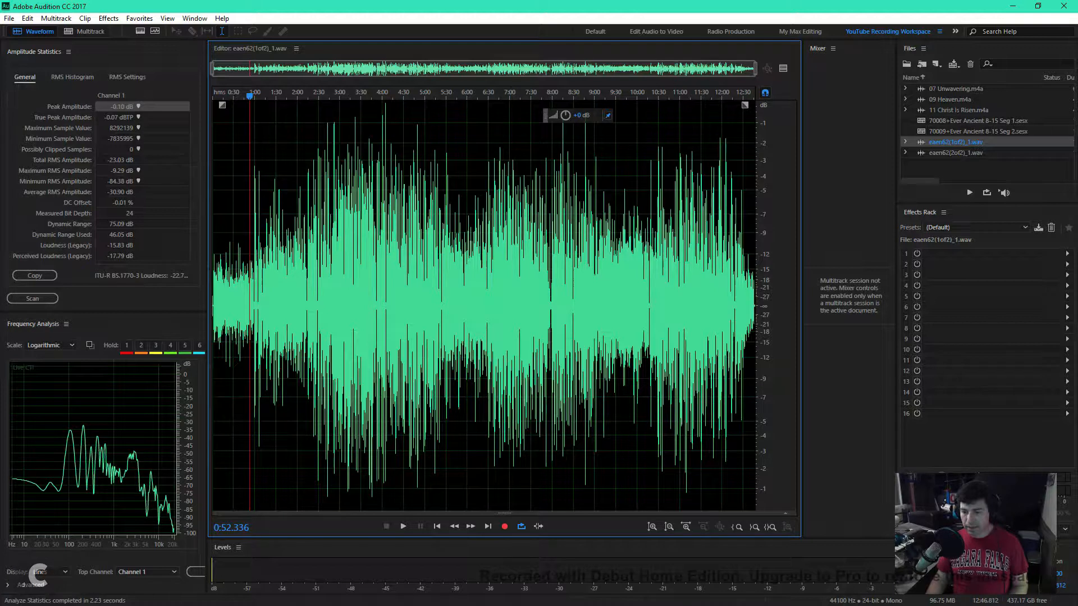
{"action": "key", "text": "shift+d"}
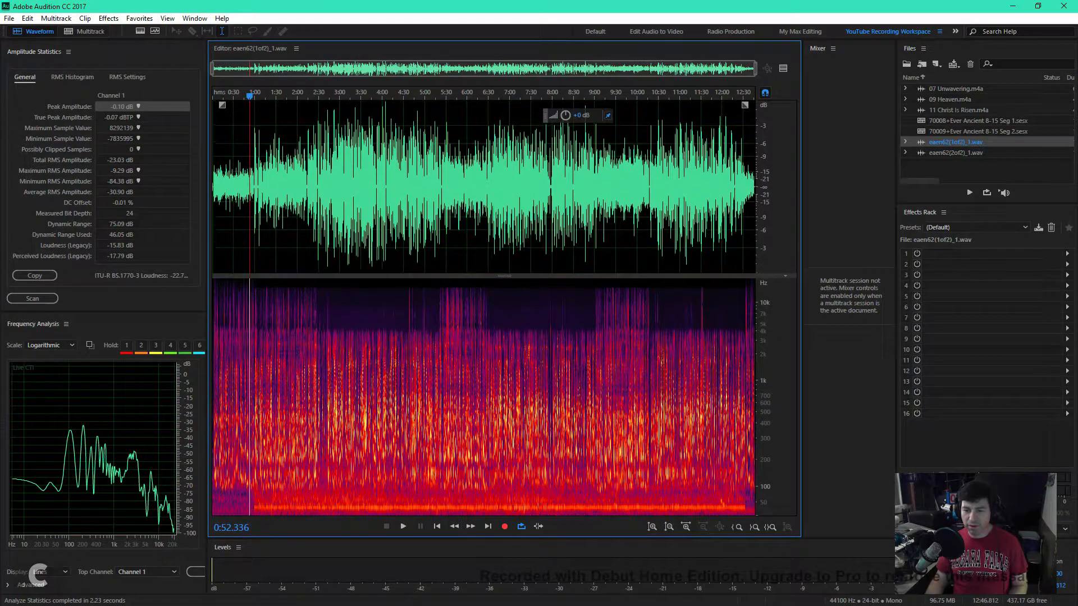
Step: Enlarge the spectral frequency display and listen to short passages from about 0:47 and 1:21
{"action": "left_click_drag", "start_coordinate": [504, 269], "coordinate": [504, 216]}
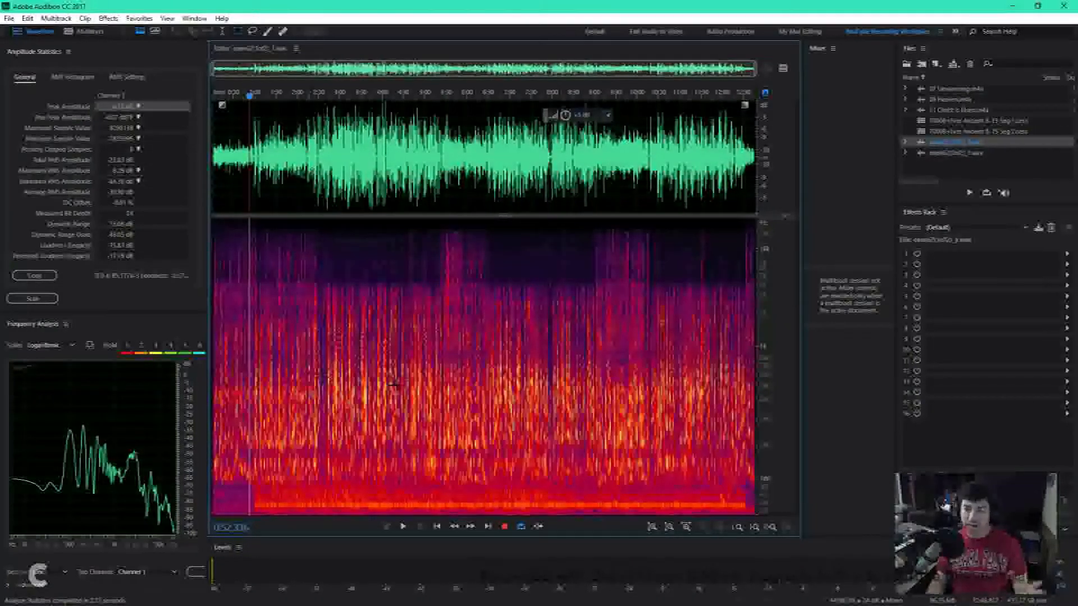
{"action": "left_click", "coordinate": [245, 157]}
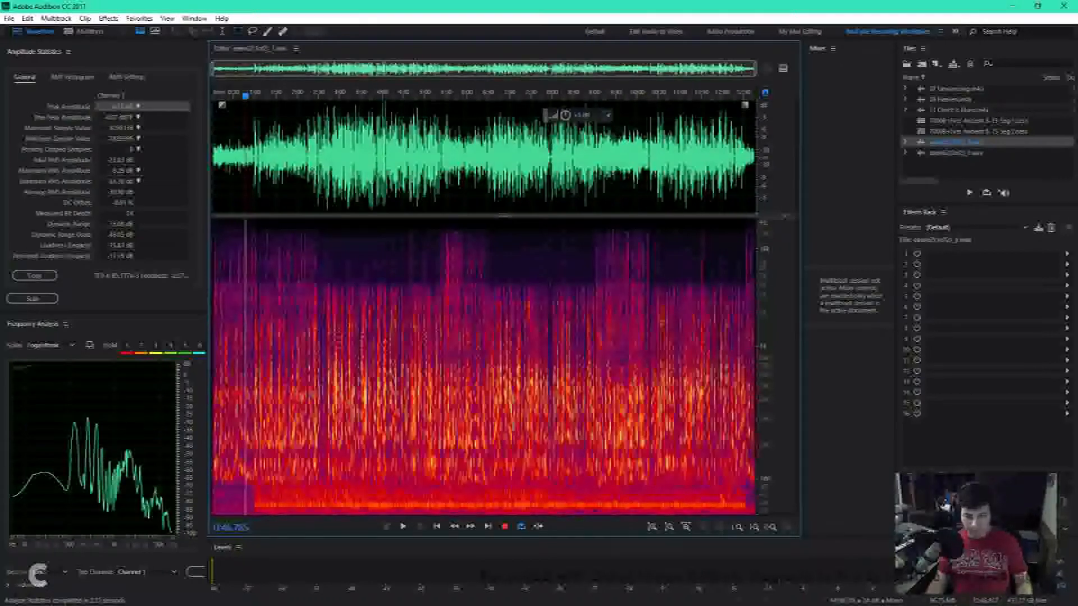
{"action": "key", "text": "space"}
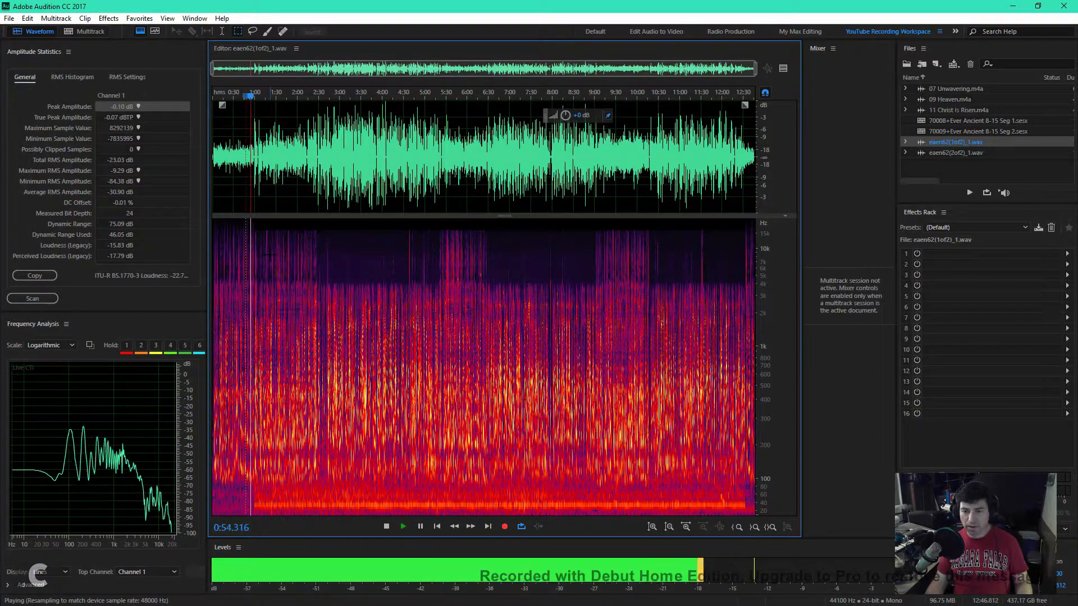
{"action": "key", "text": "space"}
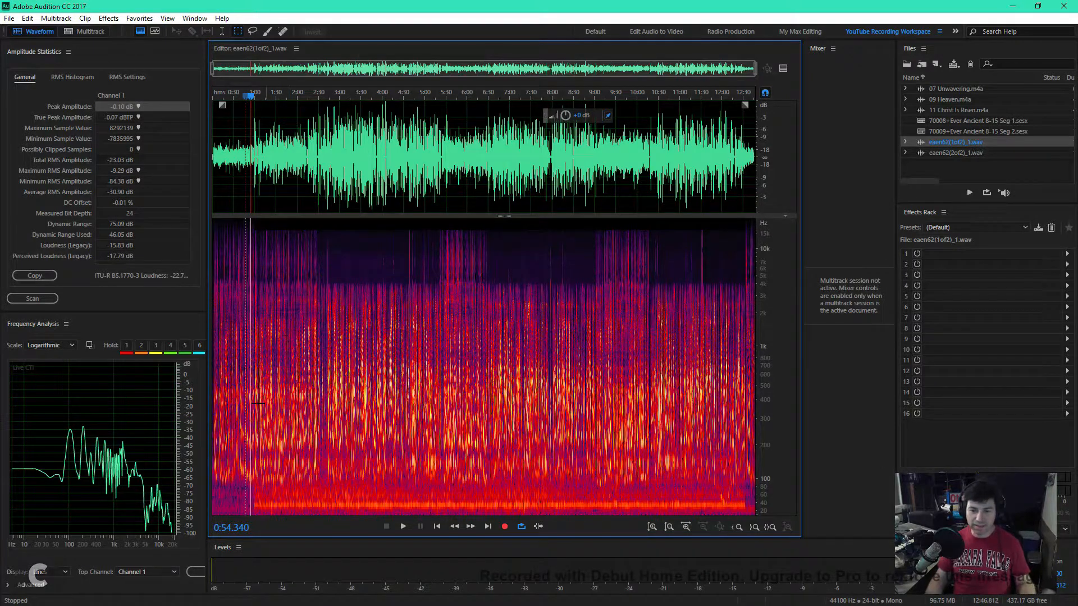
{"action": "left_click", "coordinate": [269, 95]}
{"action": "key", "text": "space"}
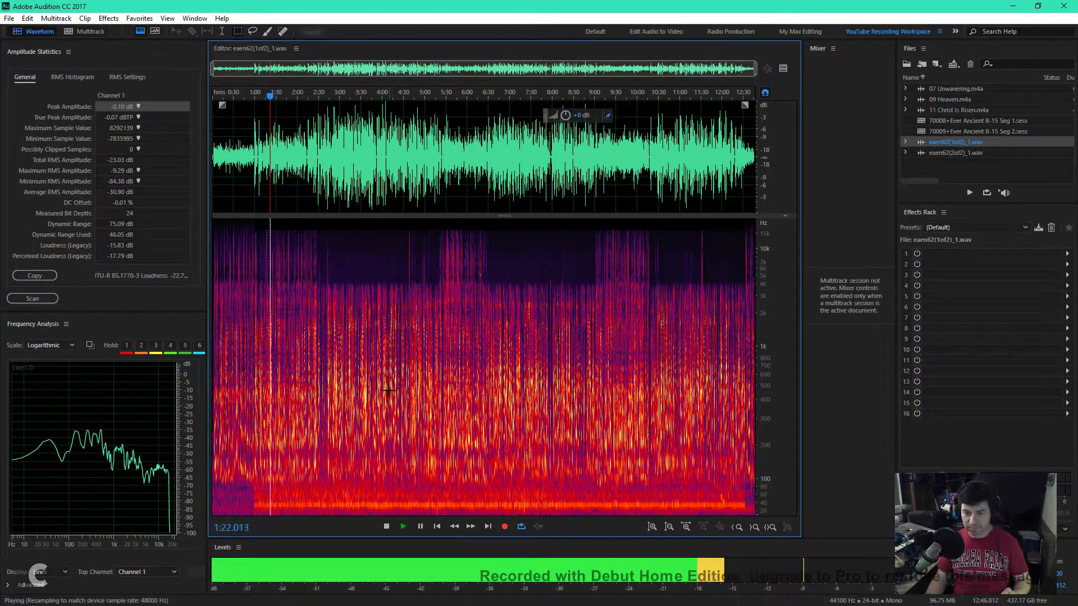
{"action": "key", "text": "space"}
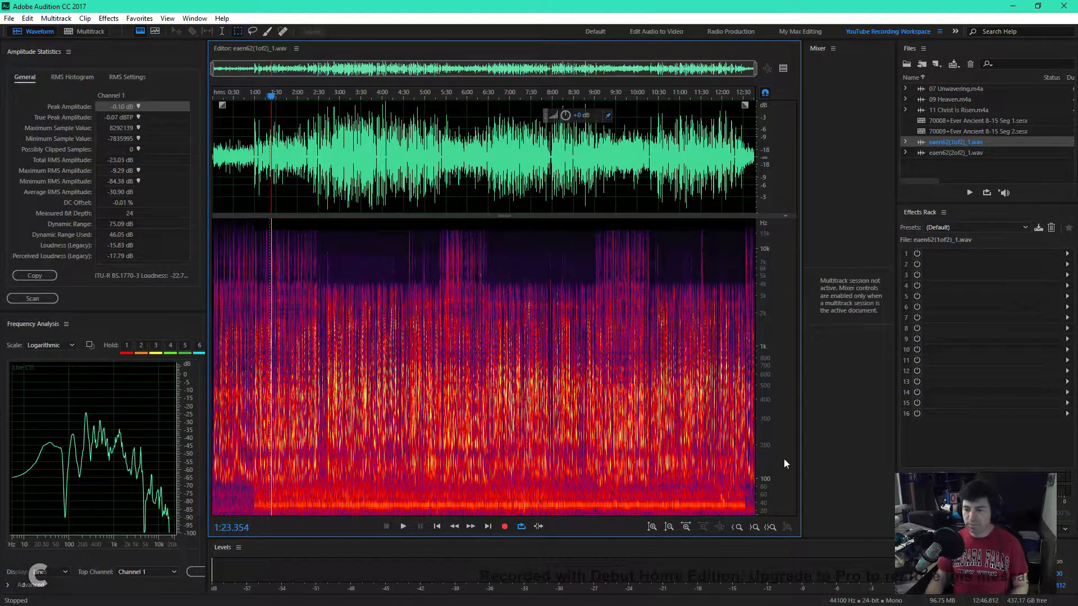
Step: Select the quiet gap between words from about 1:26.3 to 1:26.65, below about 10 kHz, in the spectral display
{"action": "left_click", "coordinate": [686, 526]}
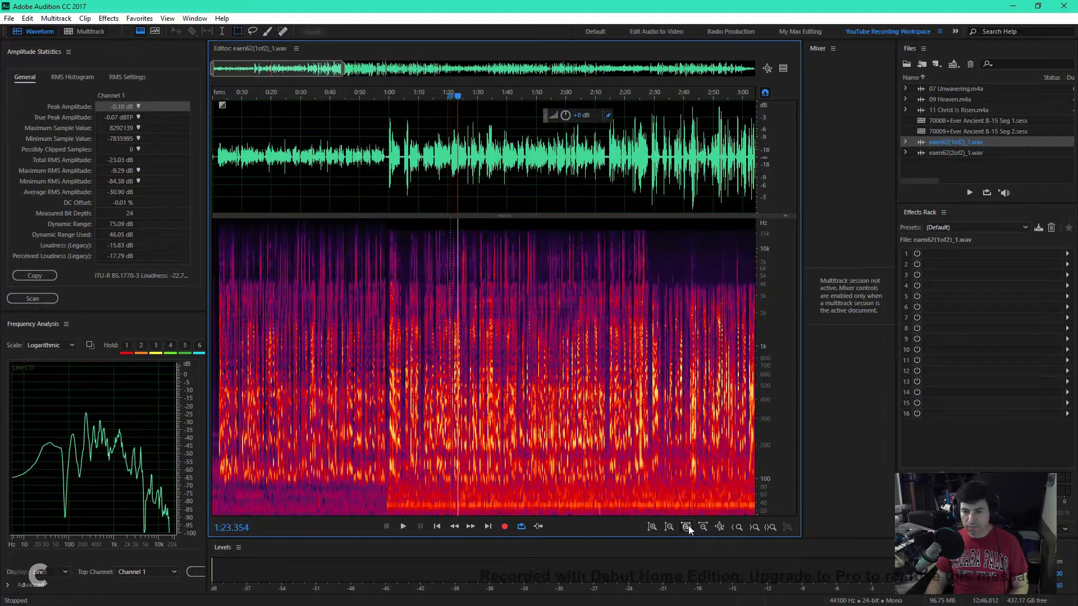
{"action": "left_click", "coordinate": [689, 523]}
{"action": "left_click", "coordinate": [693, 523]}
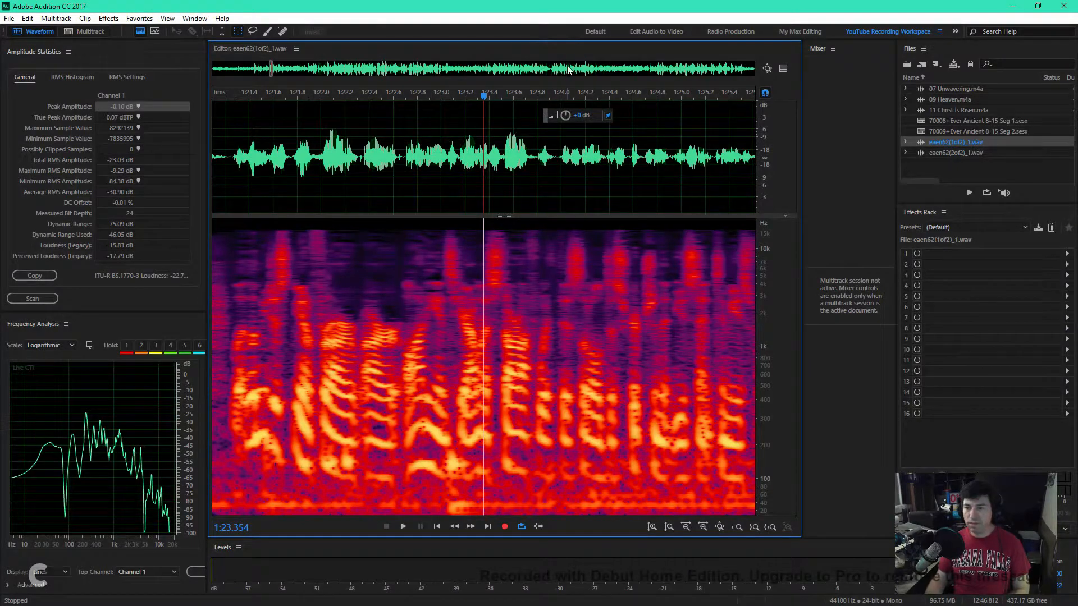
{"action": "key", "text": "space"}
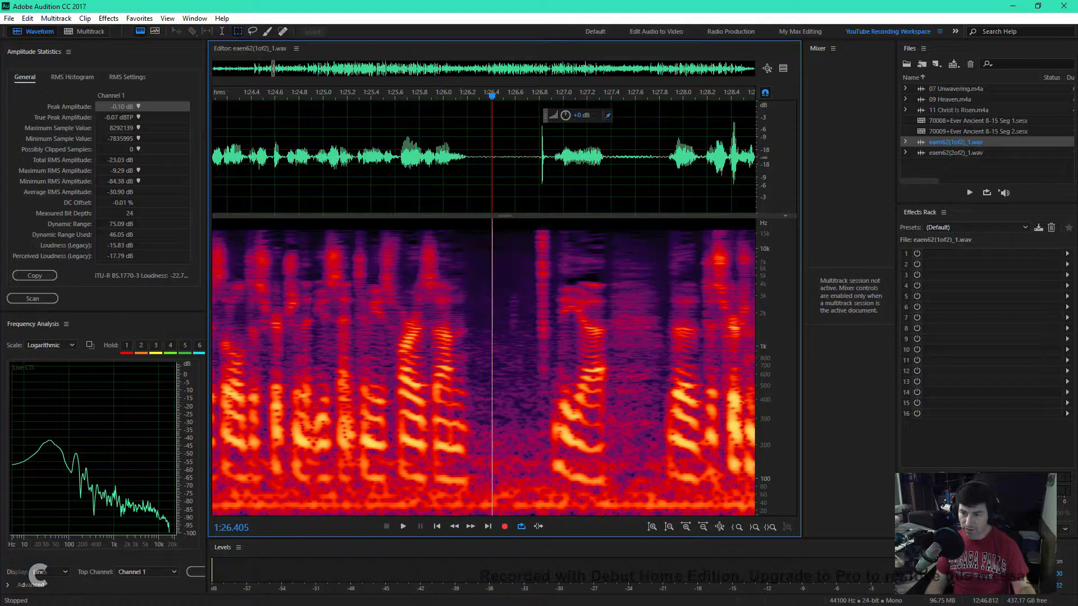
{"action": "left_click_drag", "start_coordinate": [482, 230], "coordinate": [522, 514]}
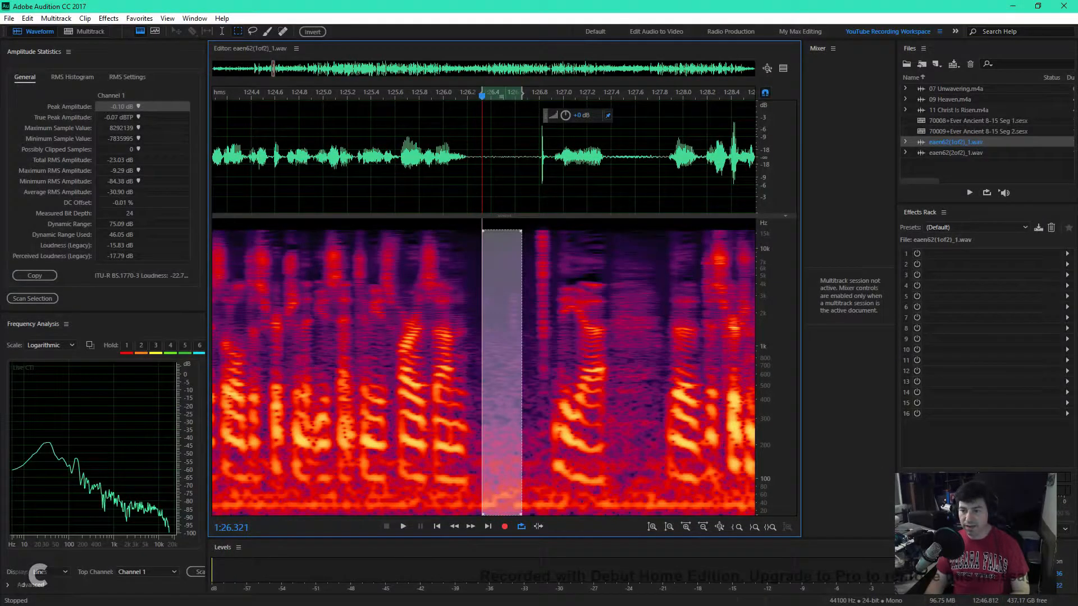
{"action": "mouse_move", "coordinate": [502, 230]}
{"action": "left_mouse_down"}
{"action": "mouse_move", "coordinate": [502, 218]}
{"action": "mouse_move", "coordinate": [502, 238]}
{"action": "mouse_move", "coordinate": [502, 229]}
{"action": "left_mouse_up"}
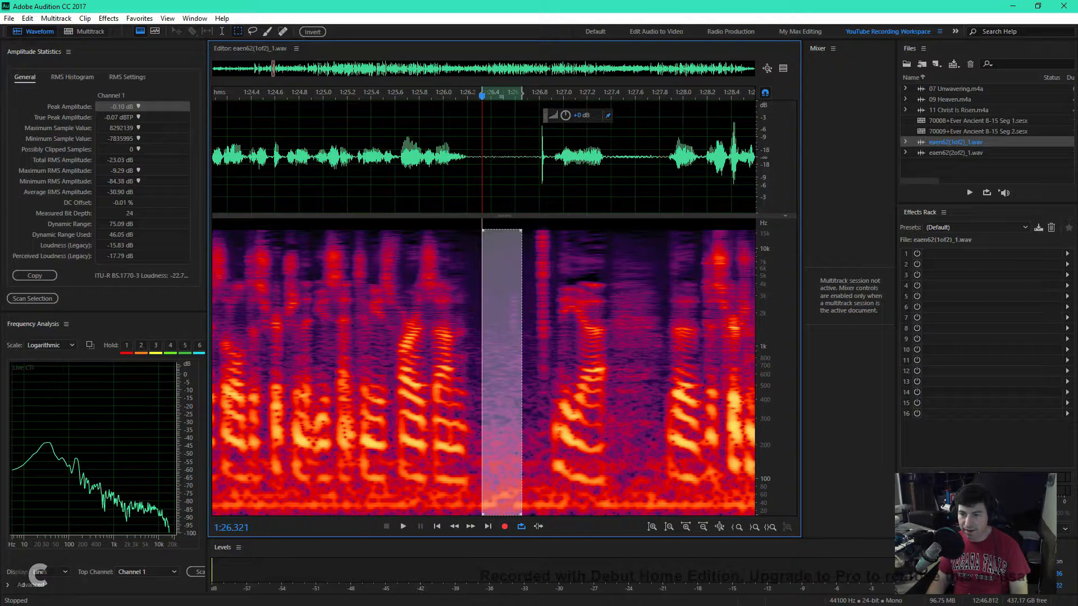
{"action": "mouse_move", "coordinate": [501, 229]}
{"action": "left_mouse_down"}
{"action": "mouse_move", "coordinate": [502, 278]}
{"action": "mouse_move", "coordinate": [502, 249]}
{"action": "left_mouse_up"}
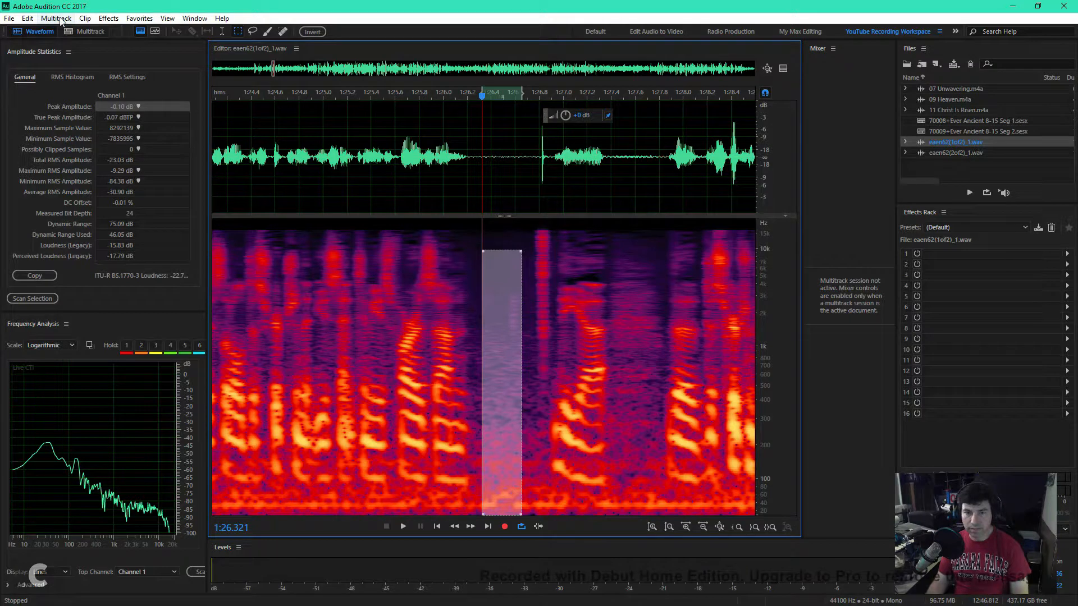
Step: Open the Noise Reduction (process) effect and capture a noise print from the selected gap
{"action": "left_click", "coordinate": [108, 18]}
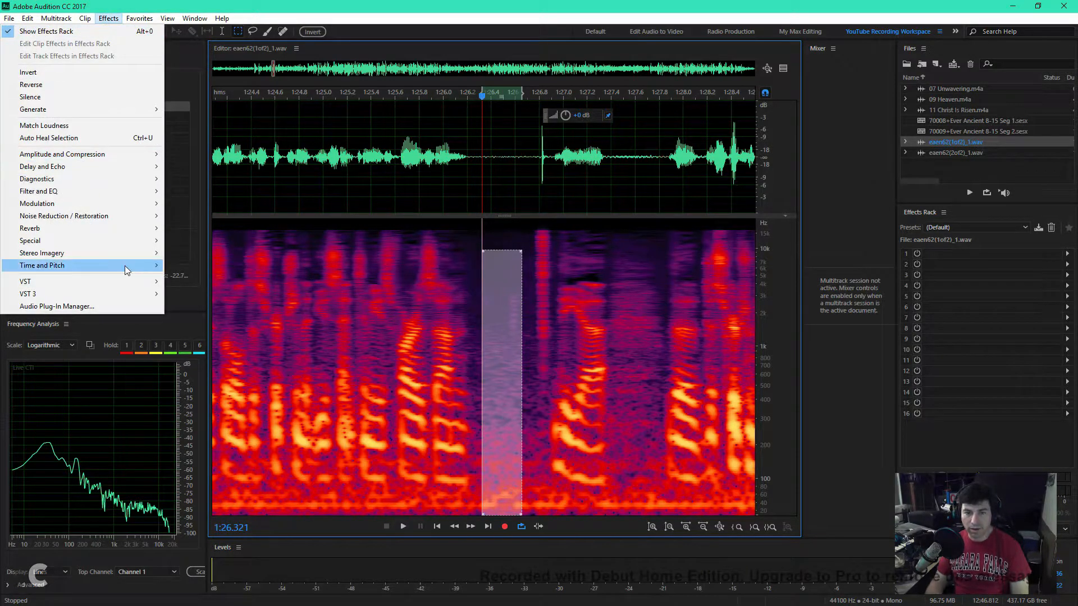
{"action": "mouse_move", "coordinate": [101, 218]}
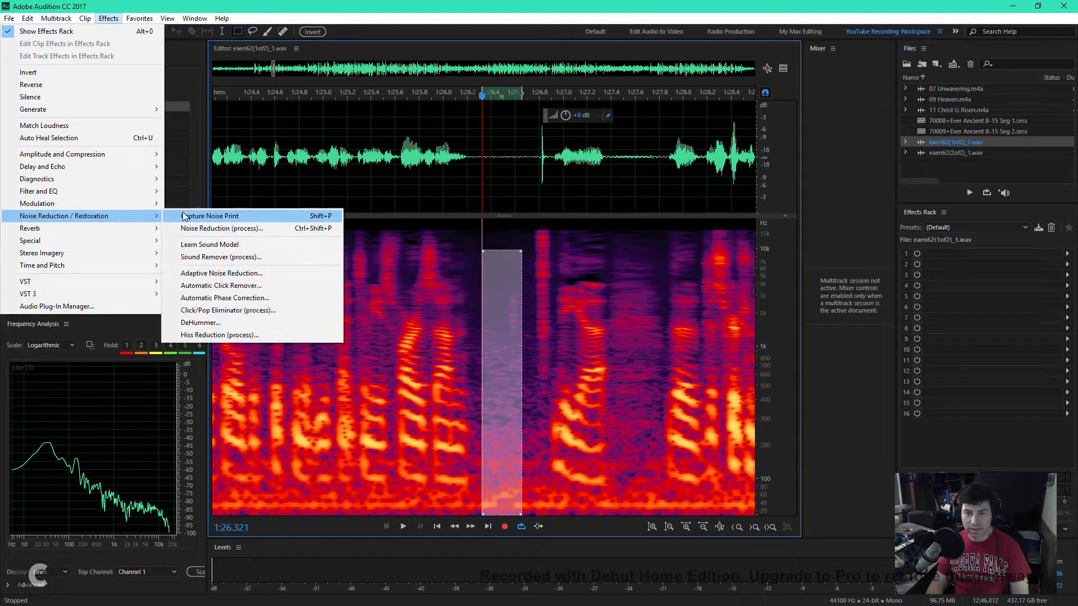
{"action": "left_click", "coordinate": [194, 229]}
{"action": "left_click_drag", "start_coordinate": [546, 140], "coordinate": [880, 150]}
{"action": "left_click", "coordinate": [731, 194]}
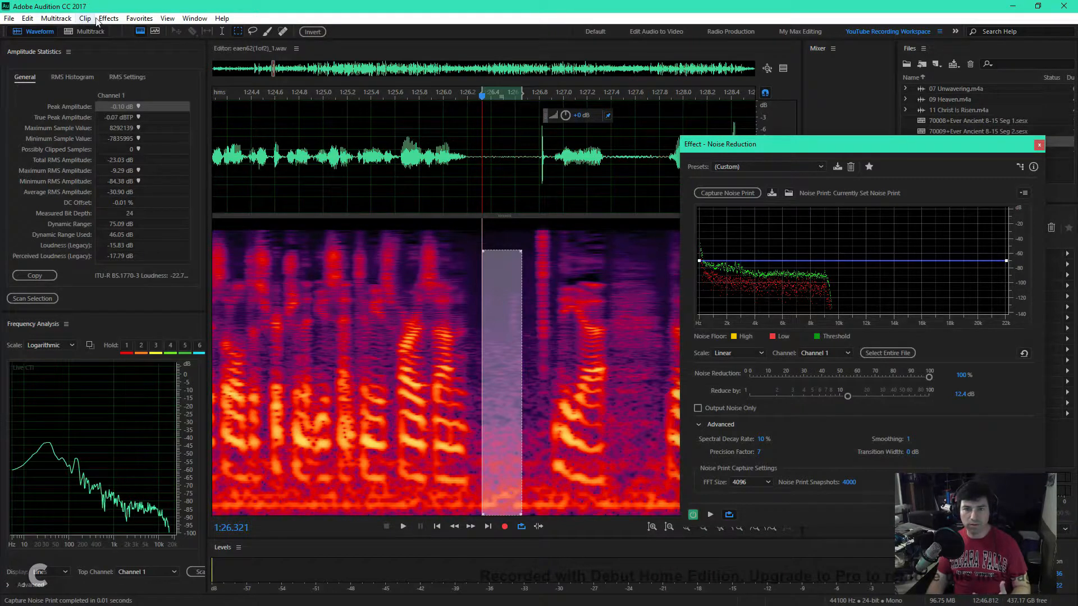
{"action": "left_click", "coordinate": [108, 18]}
{"action": "mouse_move", "coordinate": [84, 216]}
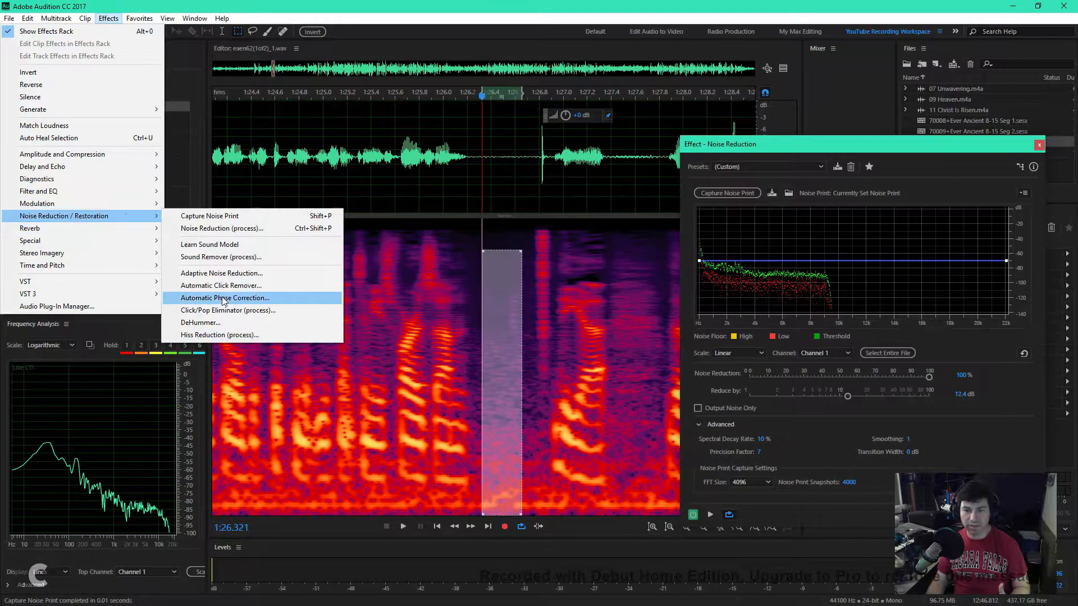
{"action": "left_click", "coordinate": [826, 140]}
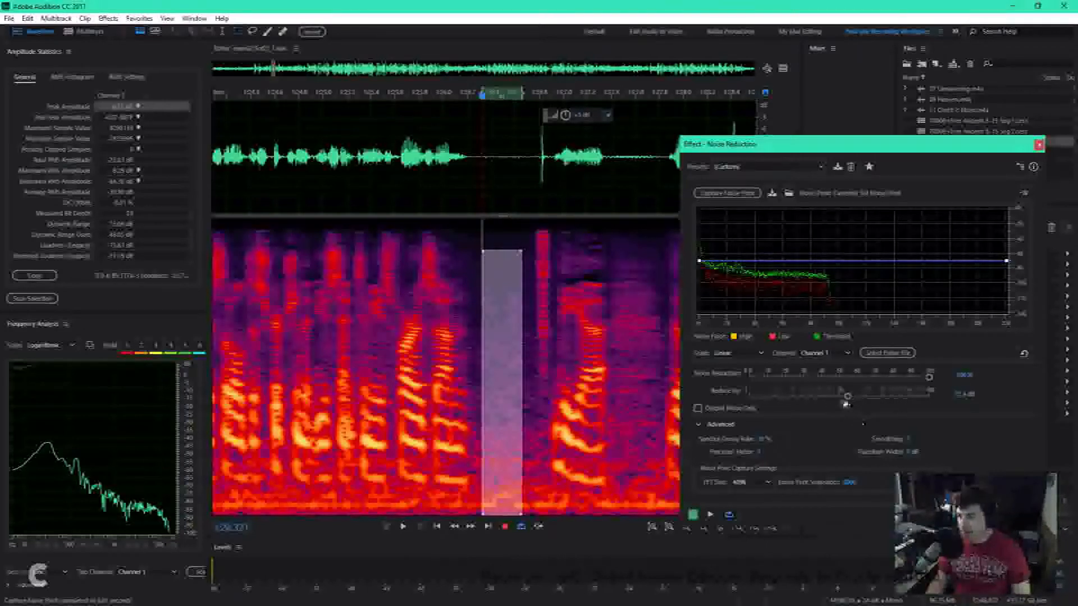
Step: Lower Reduce By to 1 dB and look at the display options of the noise print graph
{"action": "left_click_drag", "start_coordinate": [848, 398], "coordinate": [671, 418]}
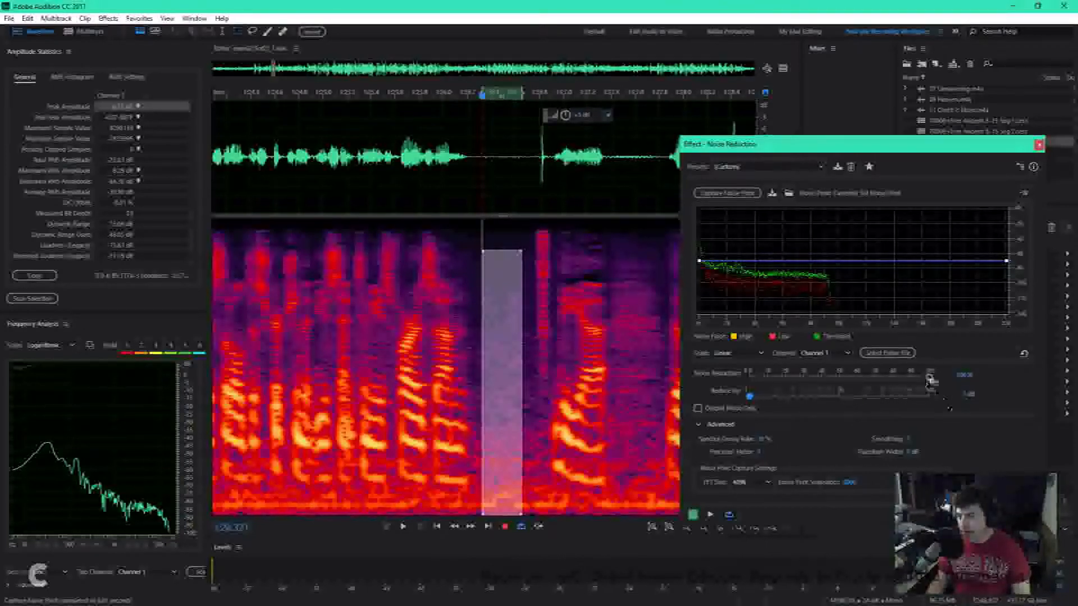
{"action": "left_click", "coordinate": [873, 391]}
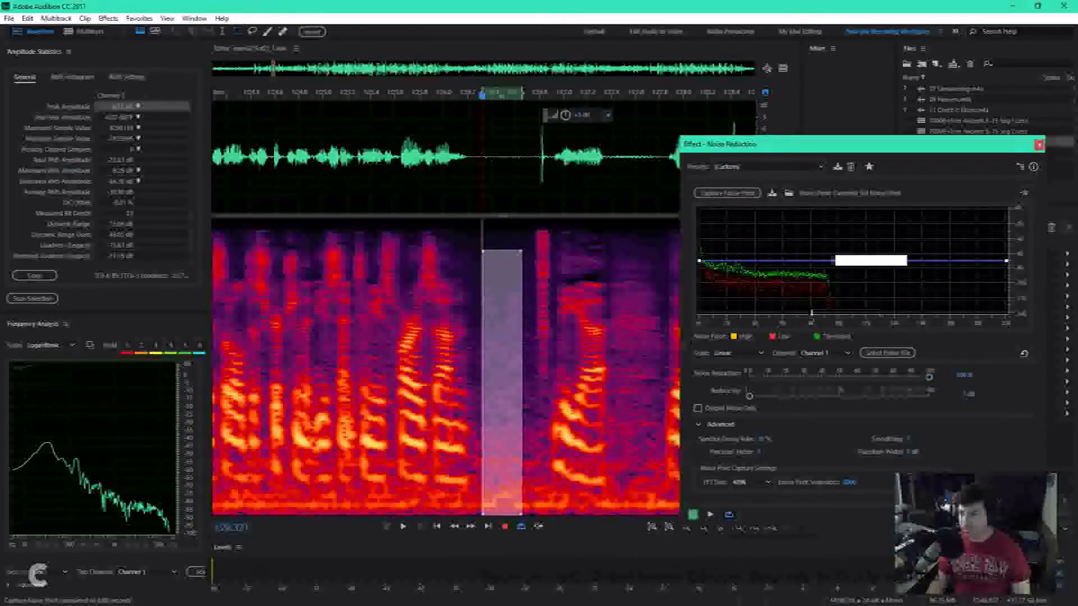
{"action": "left_click", "coordinate": [1025, 193]}
{"action": "mouse_move", "coordinate": [993, 200]}
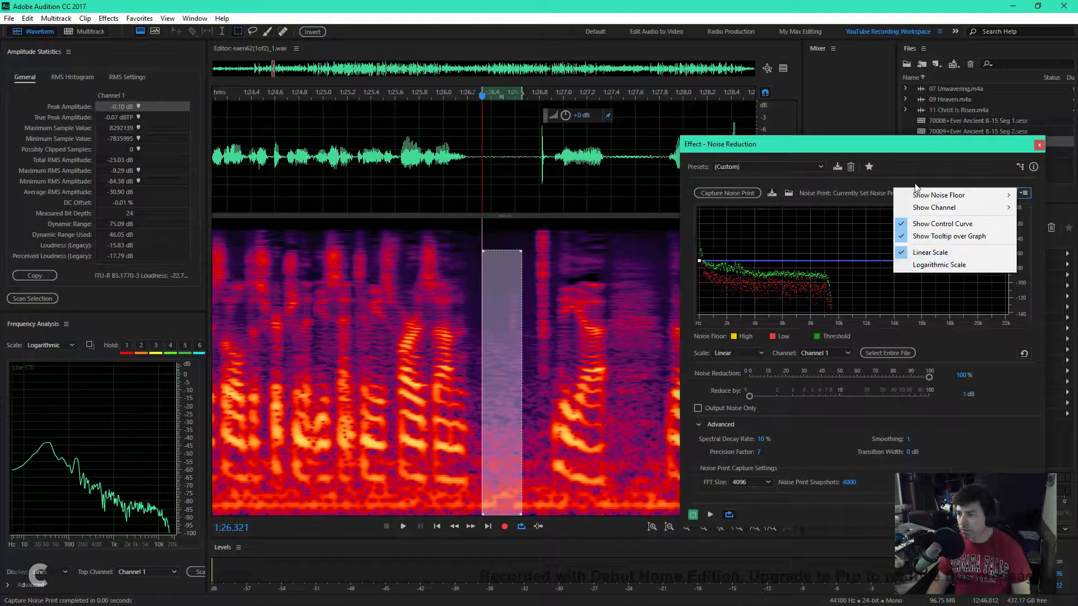
{"action": "left_click", "coordinate": [866, 191]}
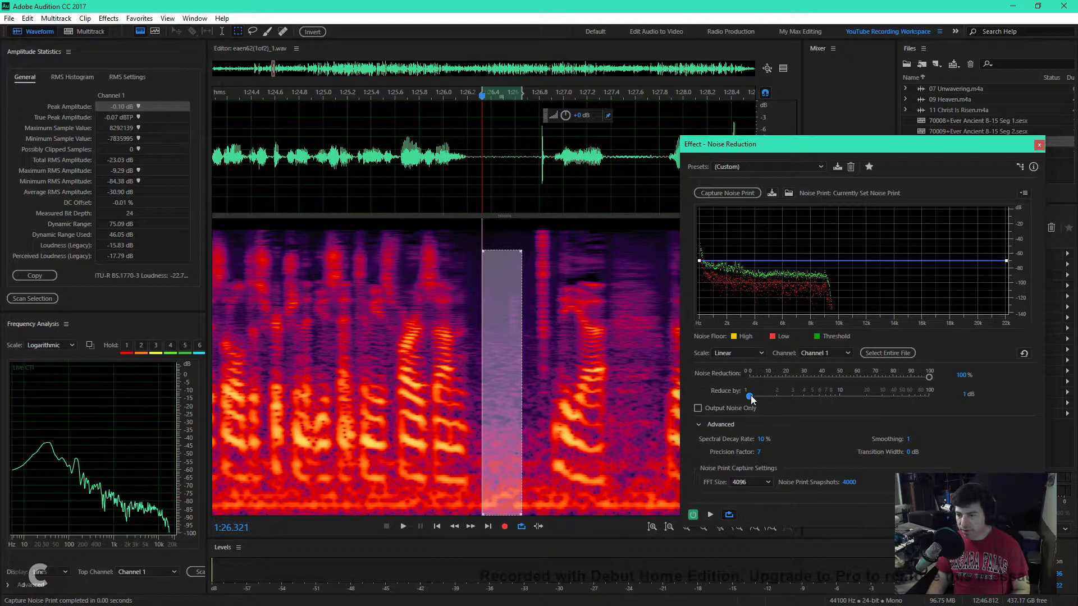
Step: Preview the noise reduction while raising Reduce By to 10.3 dB, and briefly audition the removed noise with Output Noise Only
{"action": "left_click", "coordinate": [712, 515]}
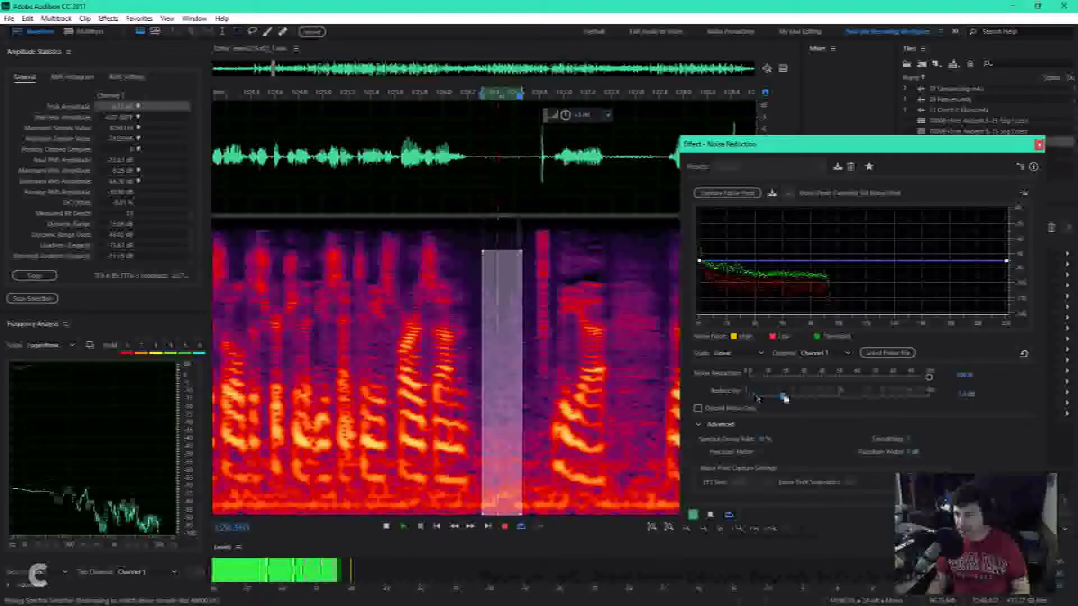
{"action": "left_click_drag", "start_coordinate": [750, 396], "coordinate": [846, 399]}
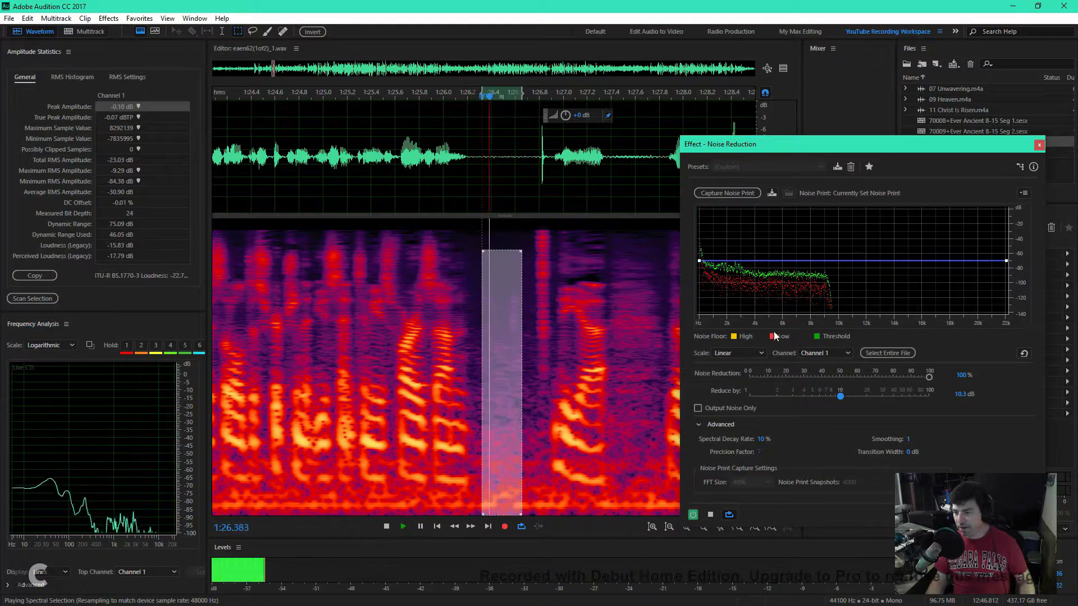
{"action": "left_click", "coordinate": [714, 409]}
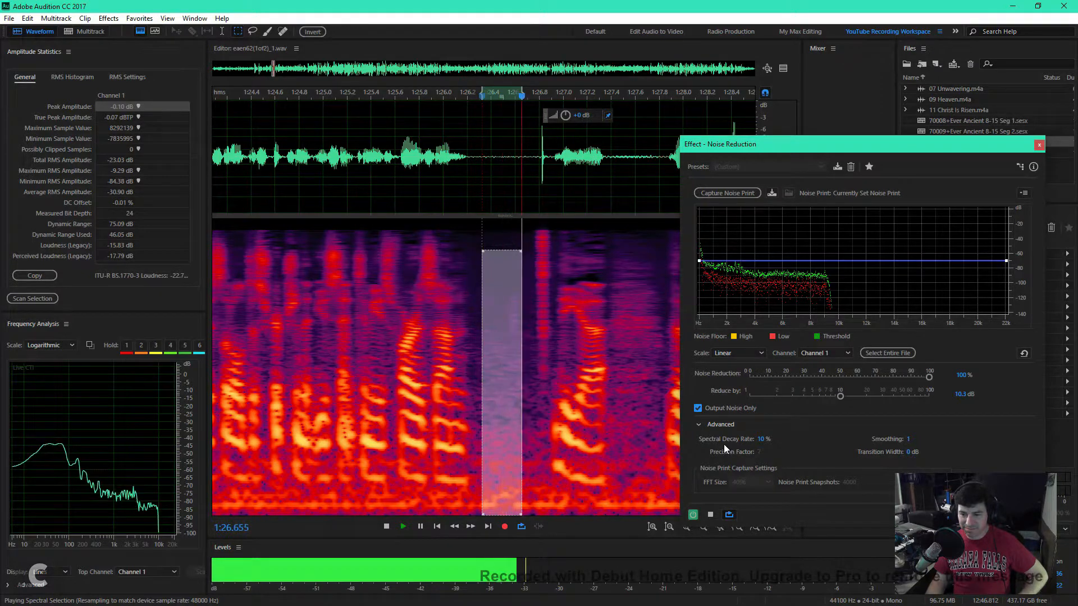
{"action": "left_click", "coordinate": [721, 409]}
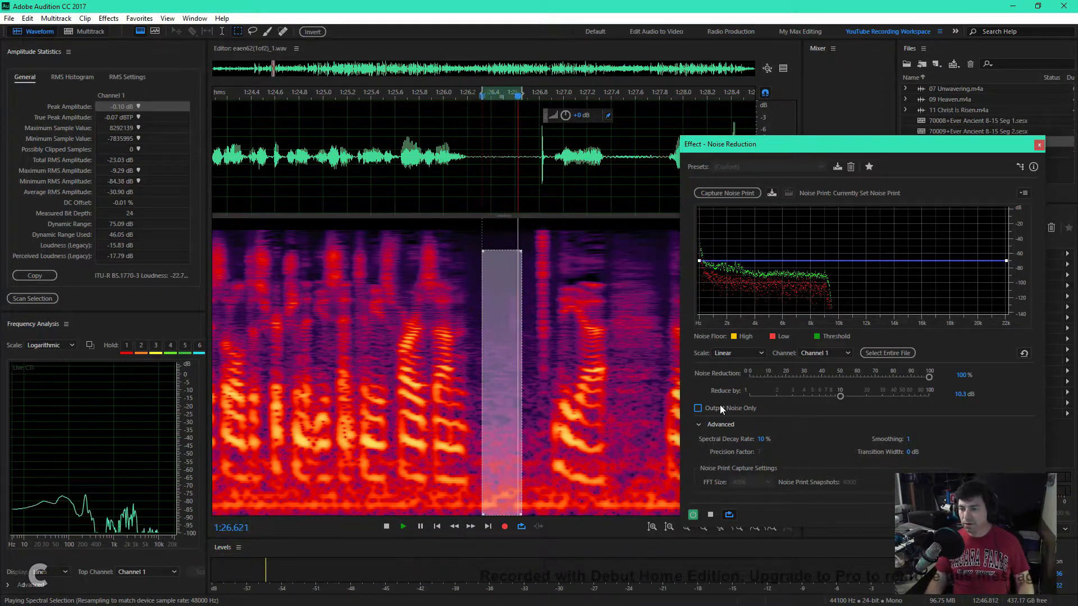
{"action": "left_click", "coordinate": [710, 515]}
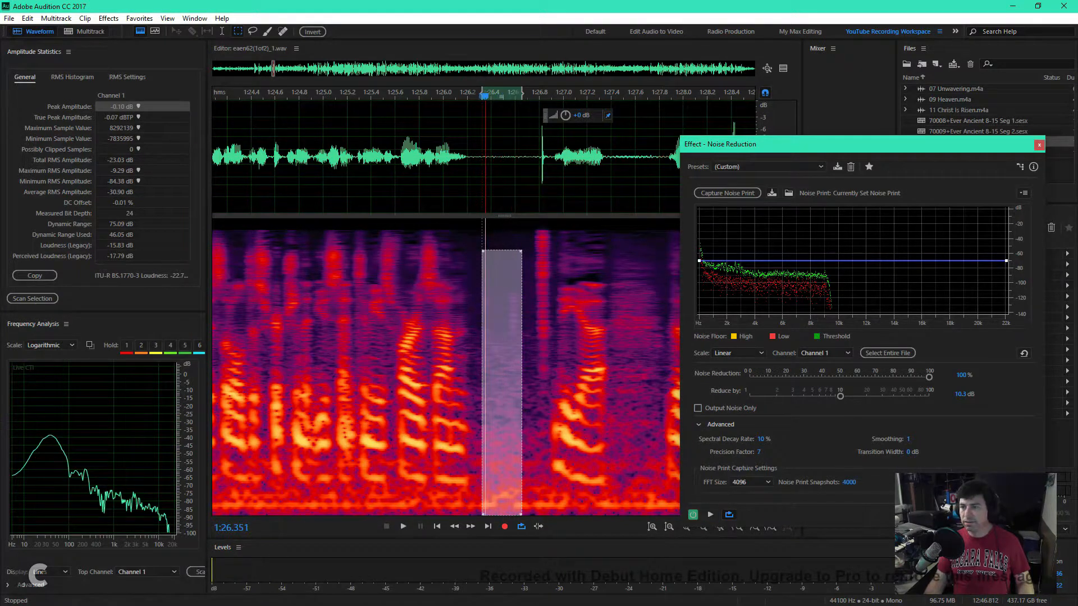
Step: Select the entire waveform and apply the noise reduction to it
{"action": "key", "text": "backslash"}
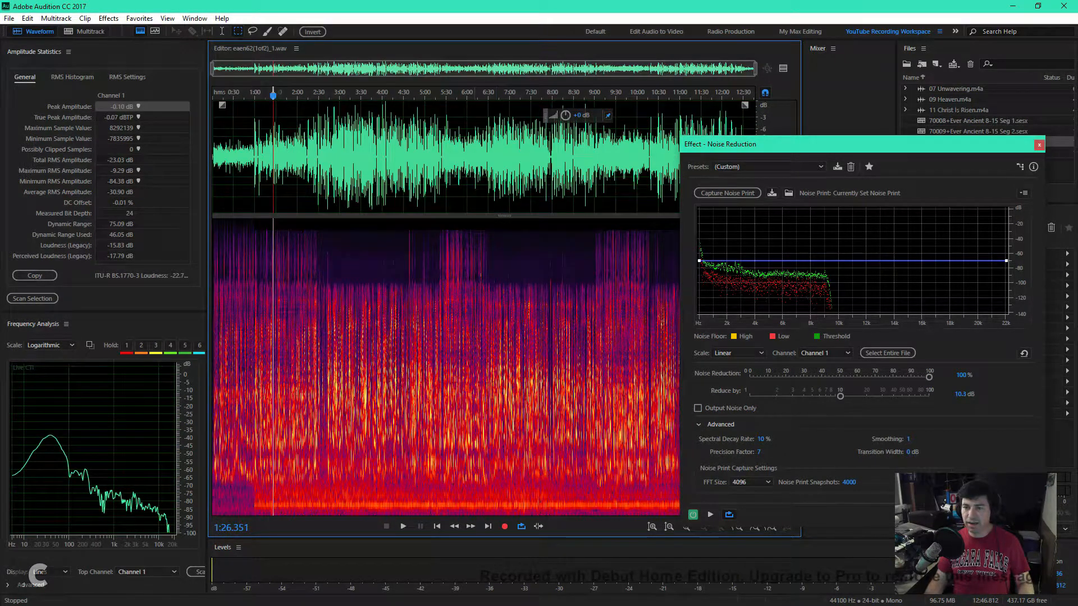
{"action": "double_click", "coordinate": [330, 402]}
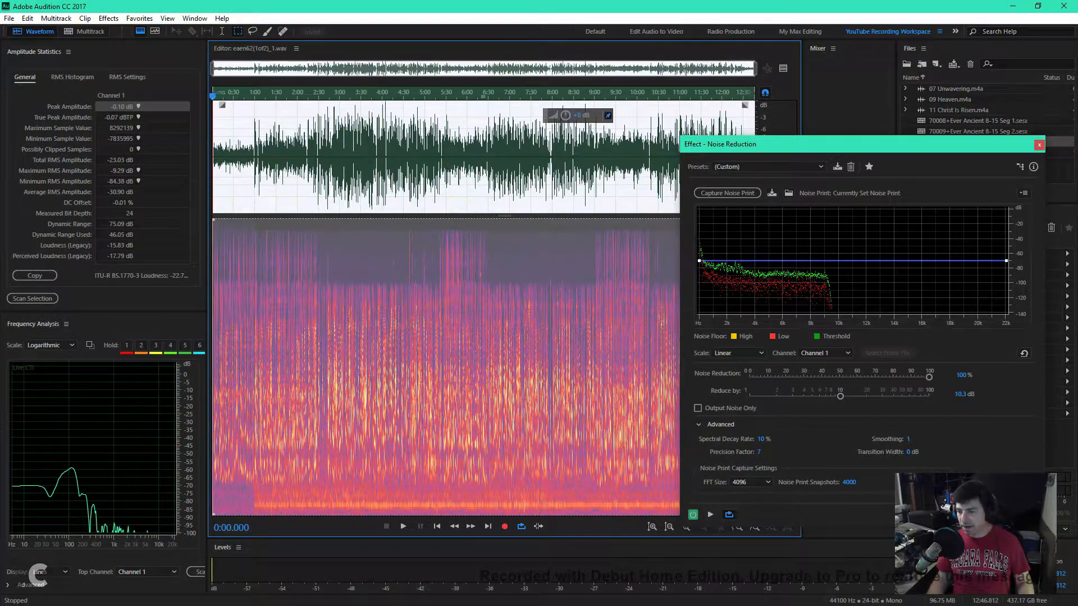
{"action": "left_click", "coordinate": [983, 515]}
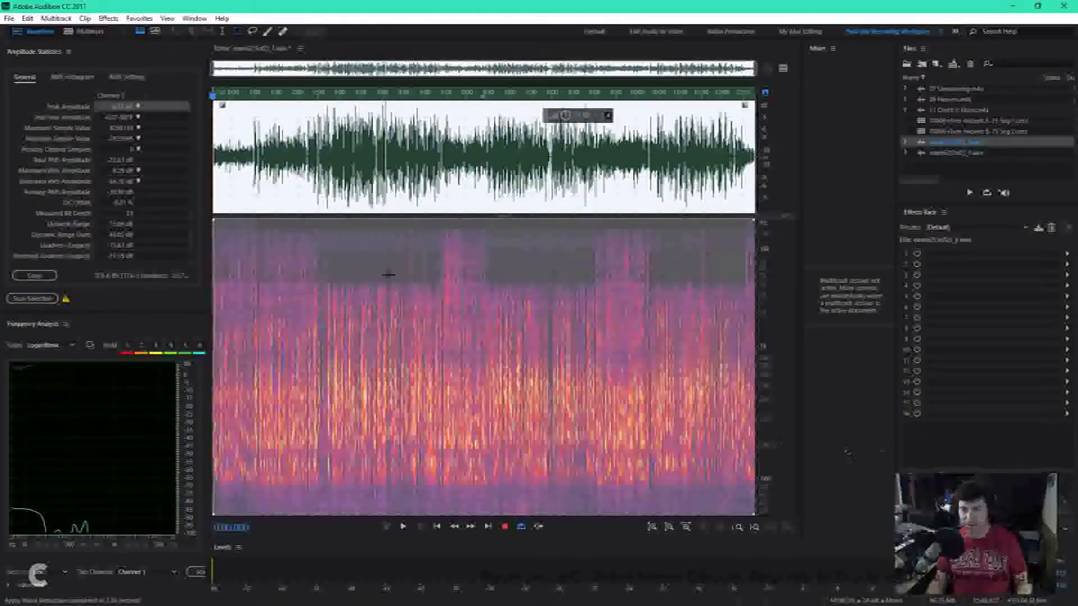
Step: Listen to the processed audio around 1:06 and from about 3:04 to check the noise reduction
{"action": "key", "text": "space"}
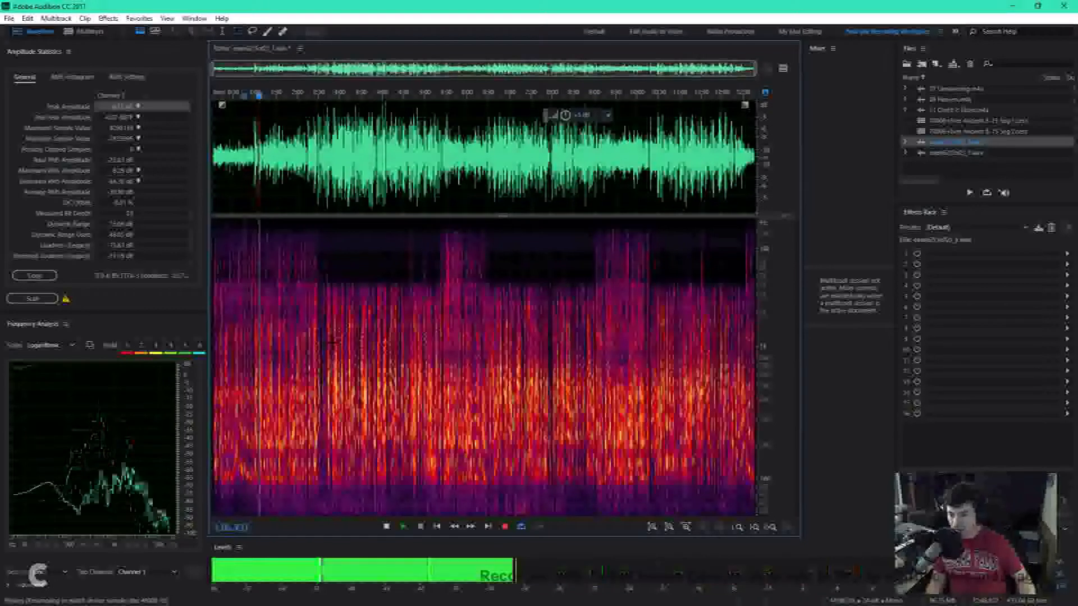
{"action": "key", "text": "space"}
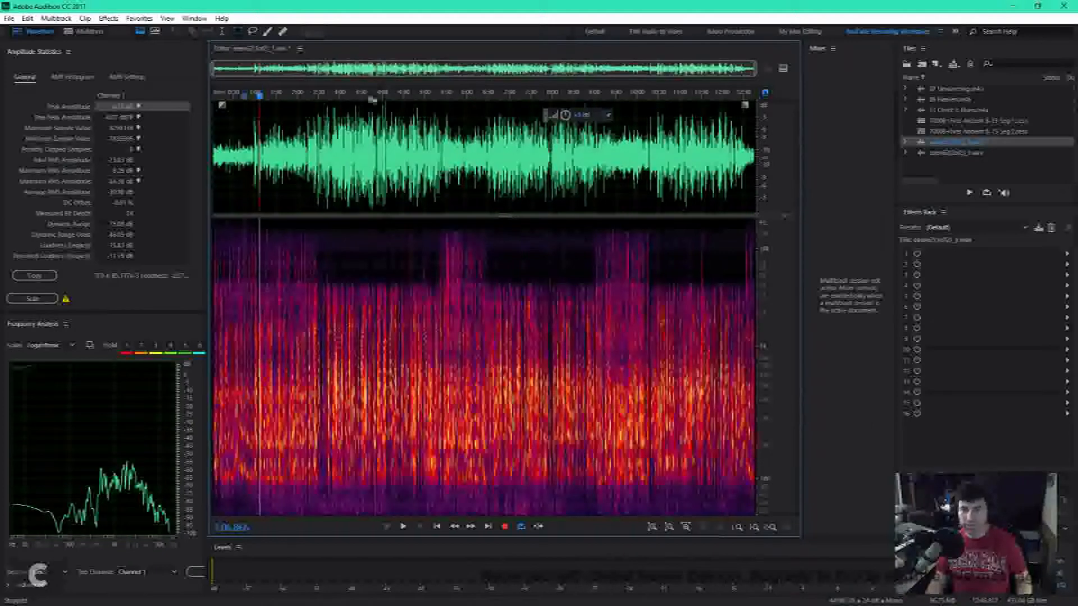
{"action": "left_click", "coordinate": [341, 104]}
{"action": "key", "text": "space"}
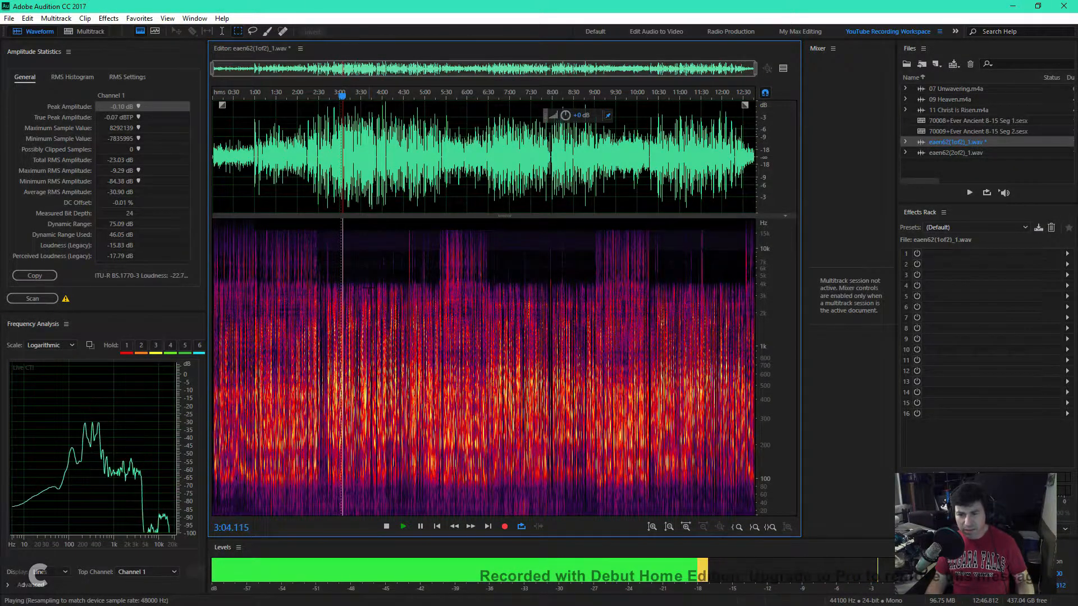
{"action": "key", "text": "space"}
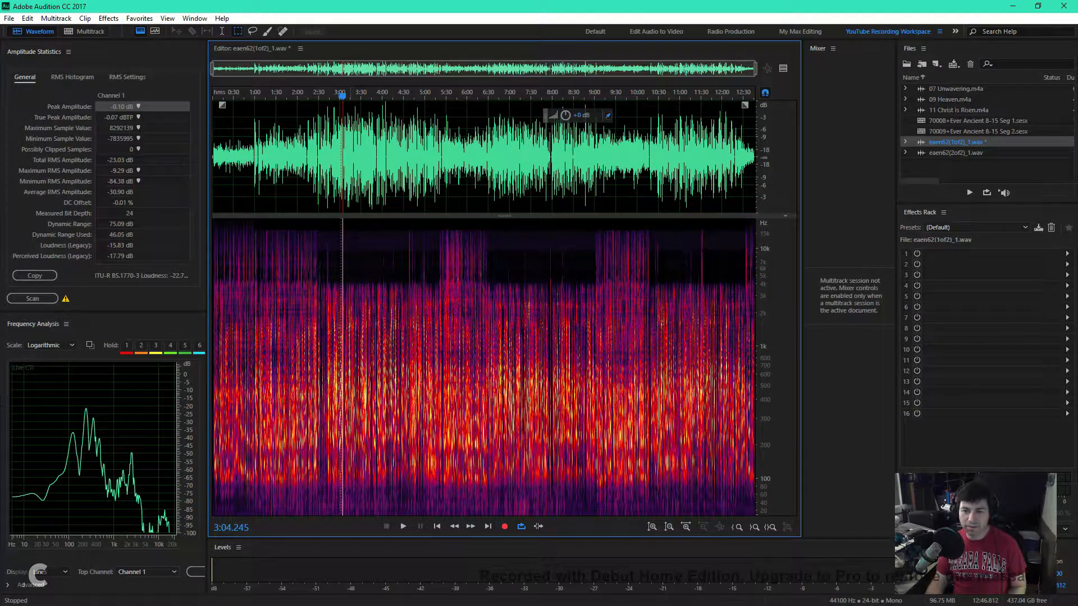
Step: Select a patch of spectrum above about 10 kHz starting near 3:16 and capture it as the noise print in Noise Reduction
{"action": "left_click_drag", "start_coordinate": [352, 229], "coordinate": [389, 251]}
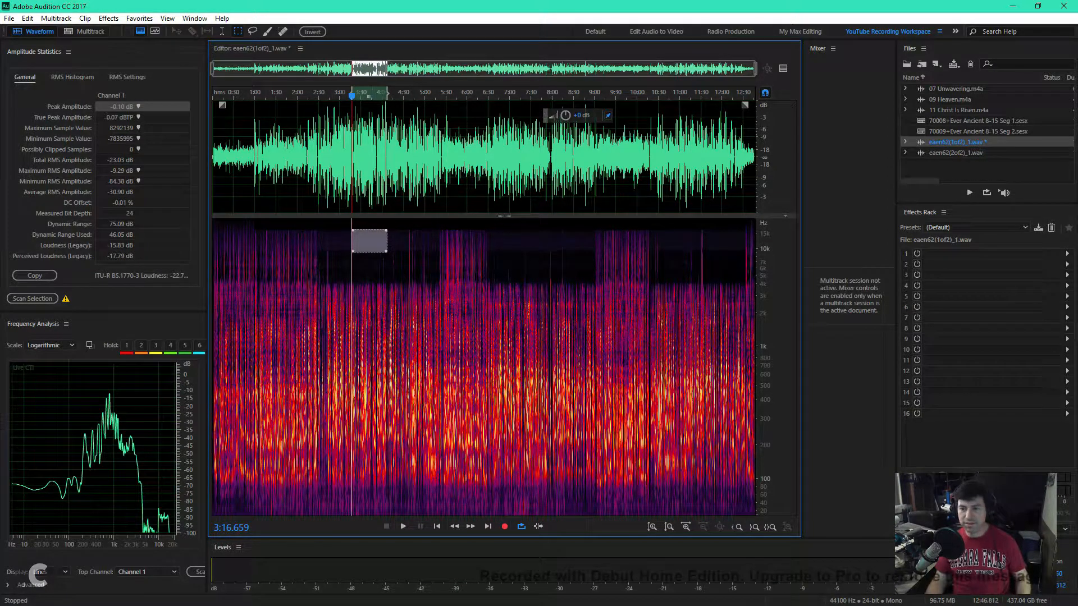
{"action": "right_click", "coordinate": [364, 240]}
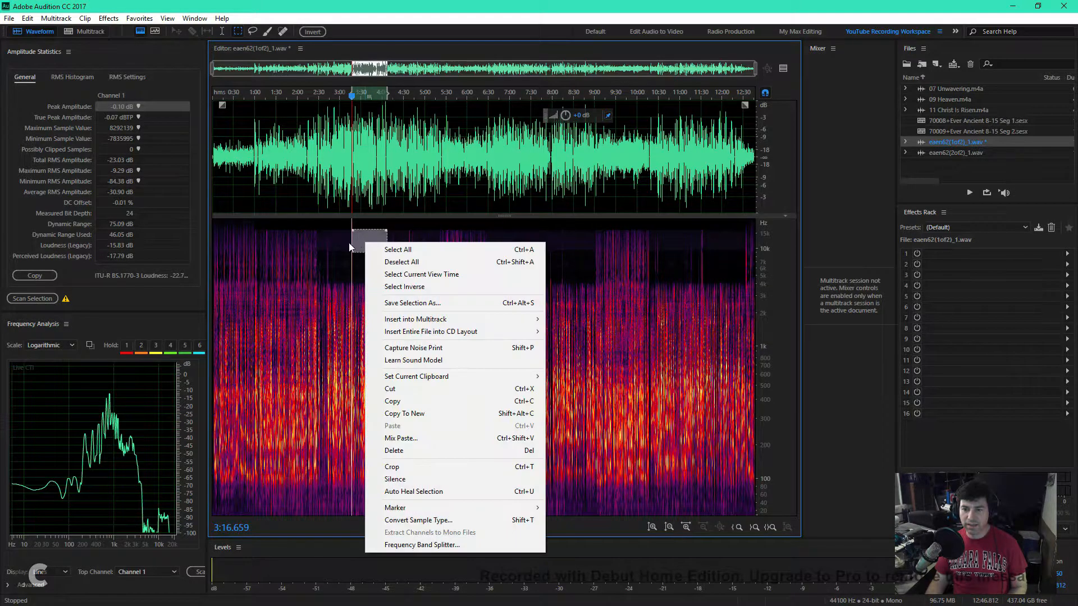
{"action": "key", "text": "Escape"}
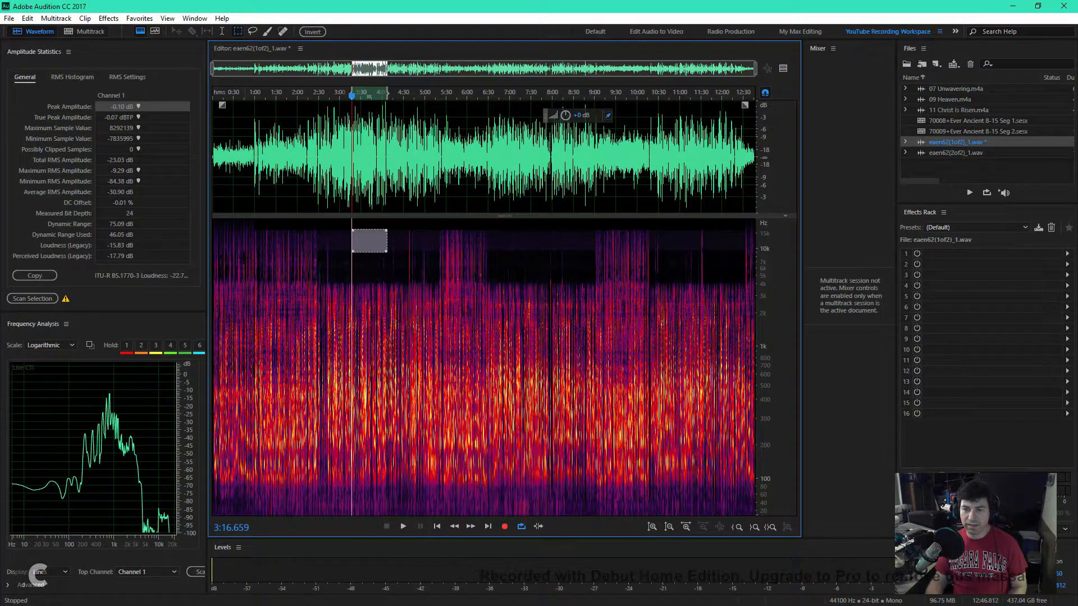
{"action": "left_click", "coordinate": [112, 19]}
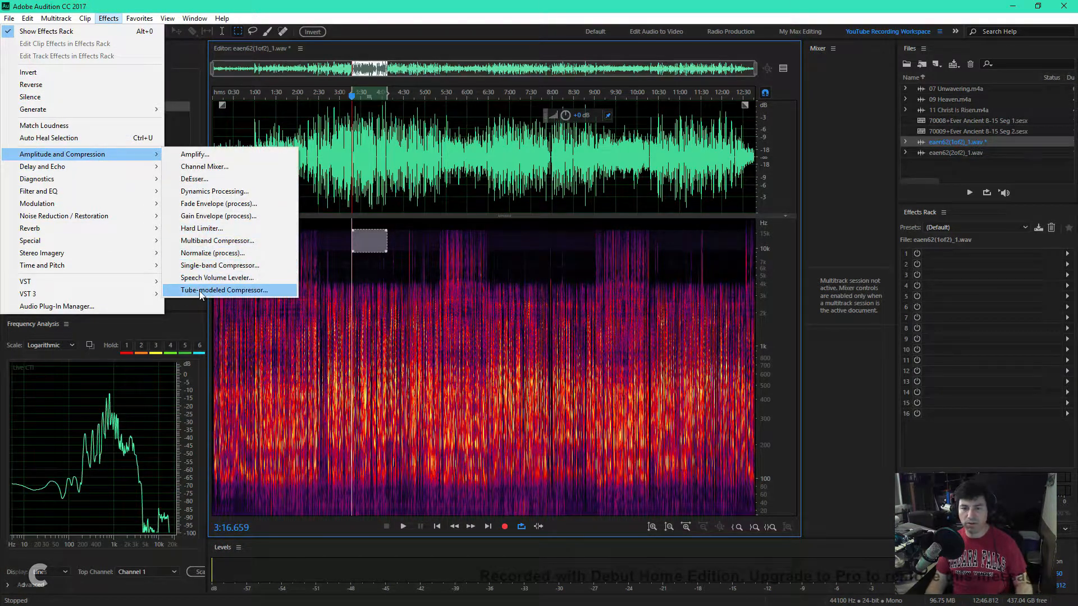
{"action": "mouse_move", "coordinate": [94, 226]}
{"action": "left_click", "coordinate": [219, 242]}
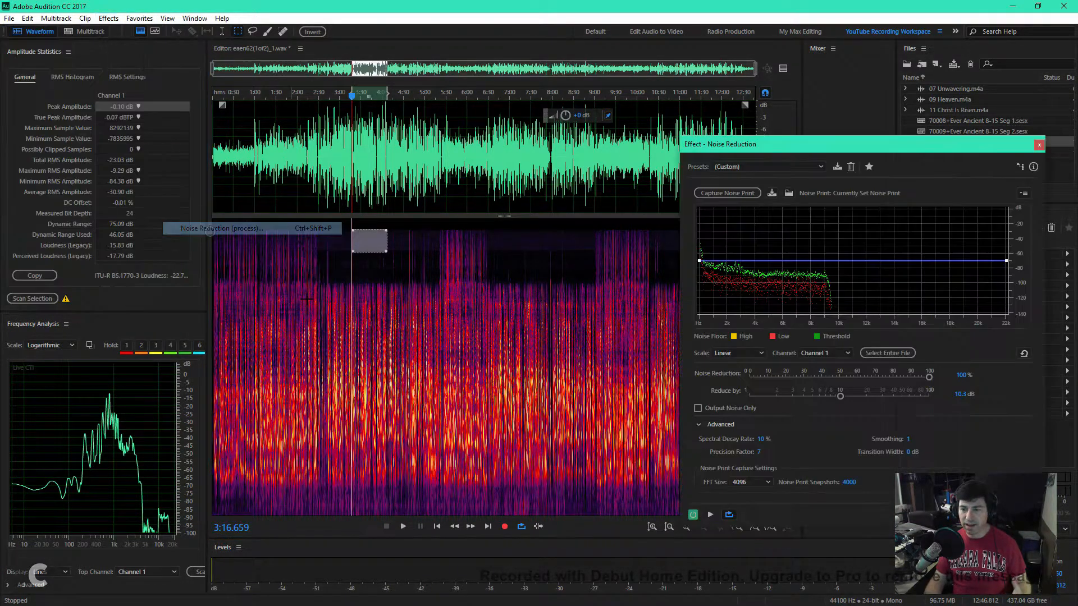
{"action": "left_click", "coordinate": [717, 194]}
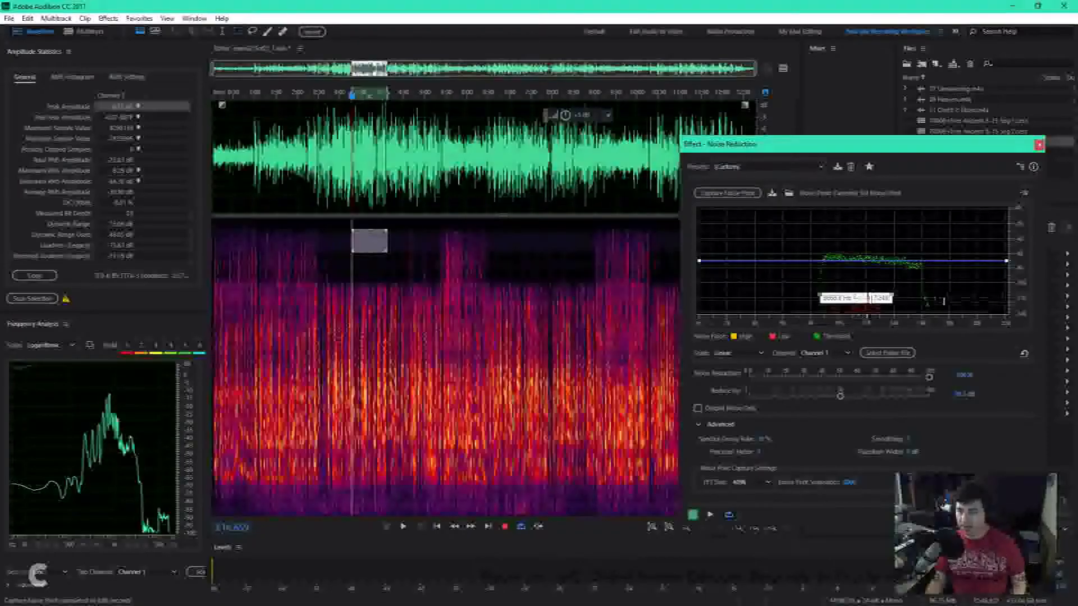
Step: Preview the noise reduction on the selected patch, lowering Reduce By to 1 dB and raising it to 22.1 dB
{"action": "left_click_drag", "start_coordinate": [841, 399], "coordinate": [712, 414]}
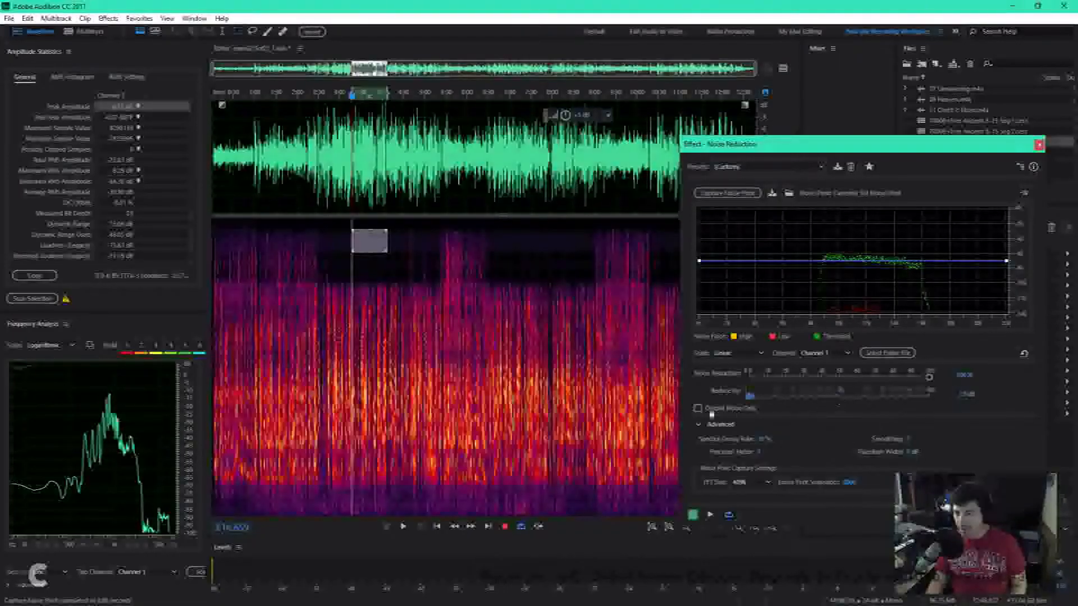
{"action": "left_click", "coordinate": [710, 514]}
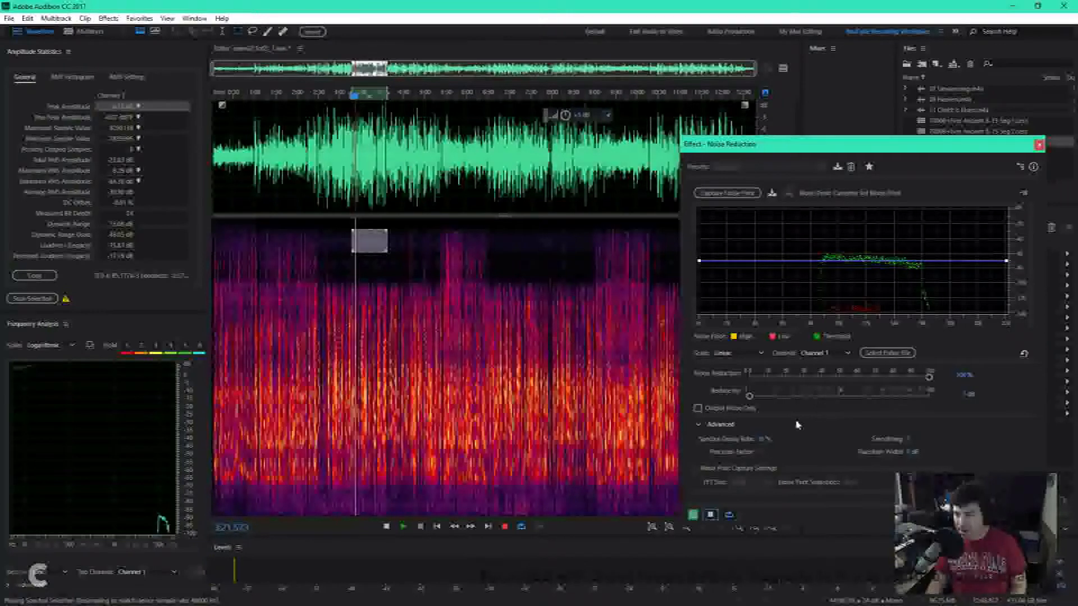
{"action": "left_click_drag", "start_coordinate": [753, 397], "coordinate": [866, 396]}
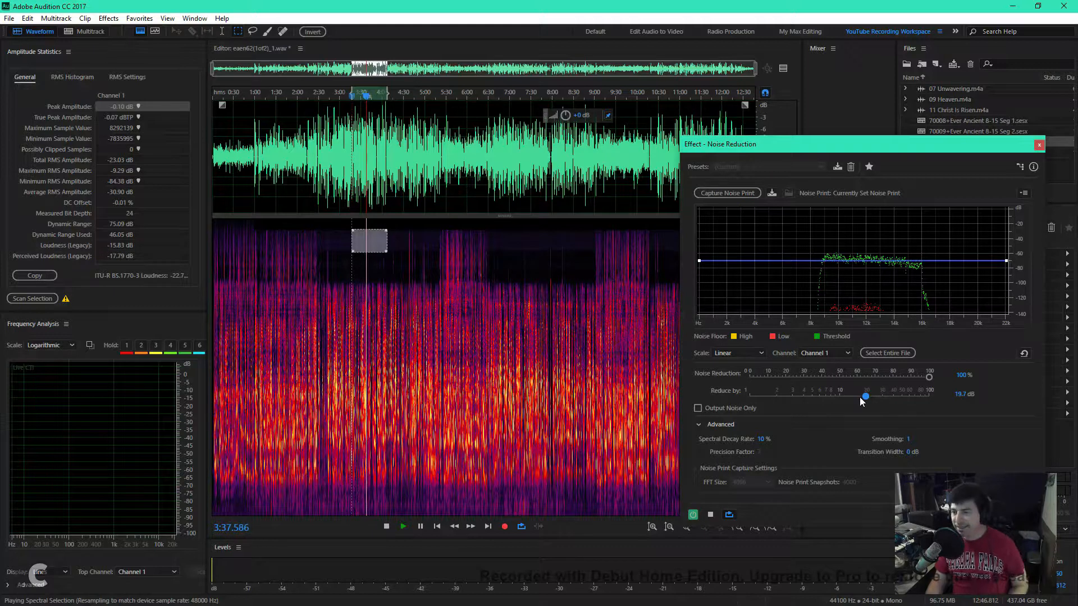
{"action": "left_click_drag", "start_coordinate": [840, 395], "coordinate": [871, 396]}
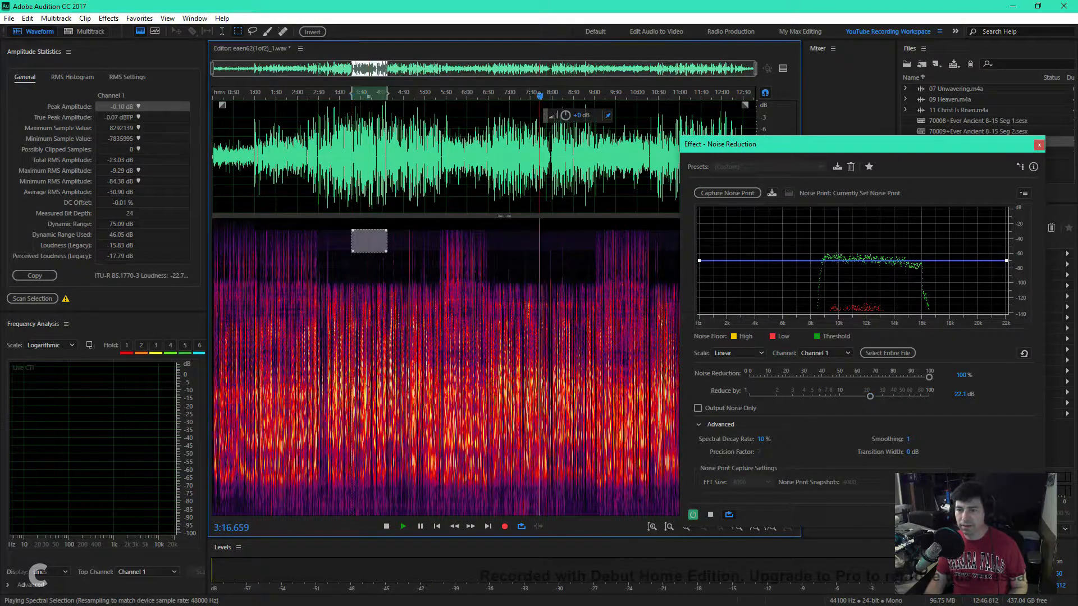
{"action": "key", "text": "space"}
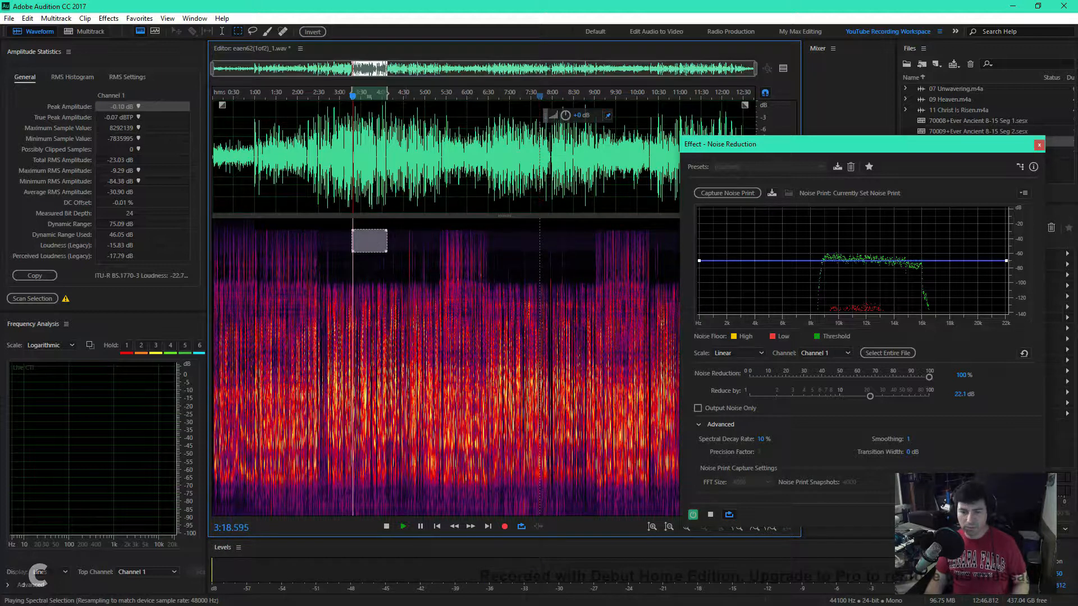
{"action": "key", "text": "space"}
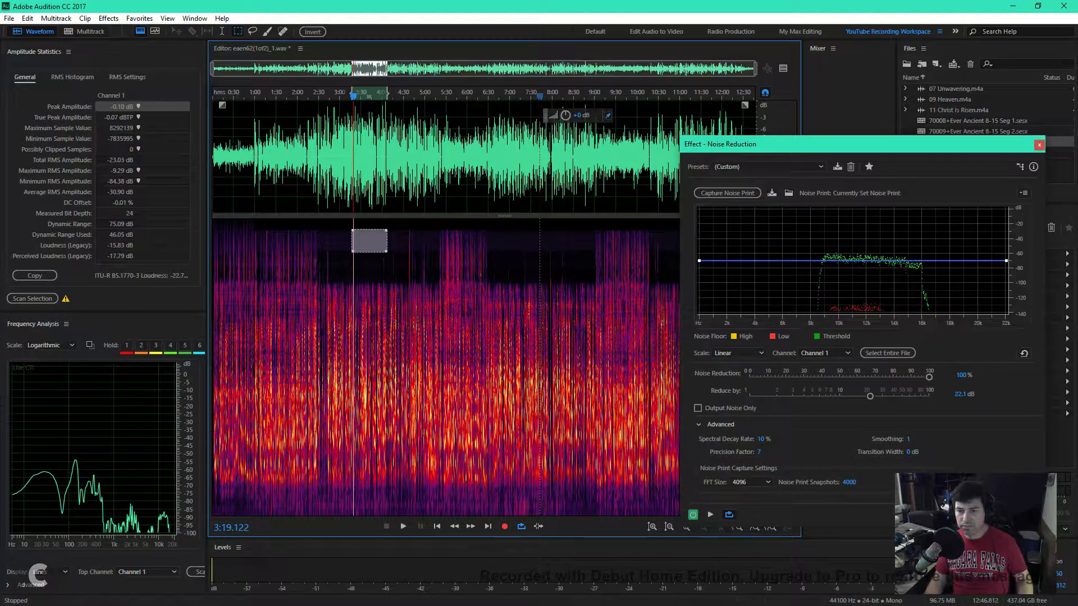
Step: Extend the high-frequency band selection across the entire file and apply the noise reduction to it
{"action": "left_click_drag", "start_coordinate": [388, 241], "coordinate": [755, 241]}
{"action": "left_click_drag", "start_coordinate": [881, 145], "coordinate": [866, 314]}
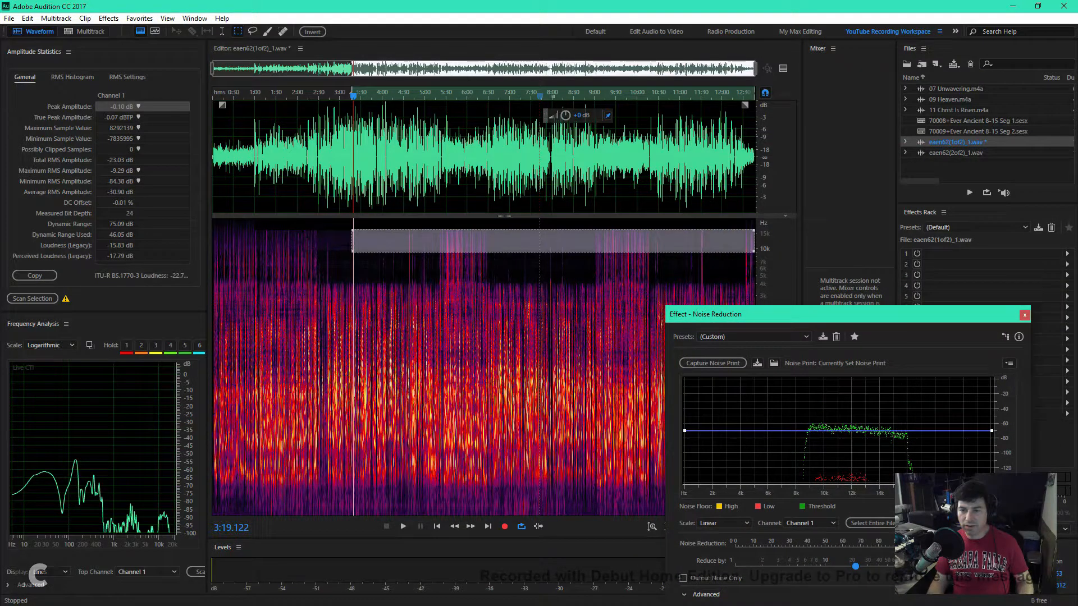
{"action": "left_click", "coordinate": [870, 524]}
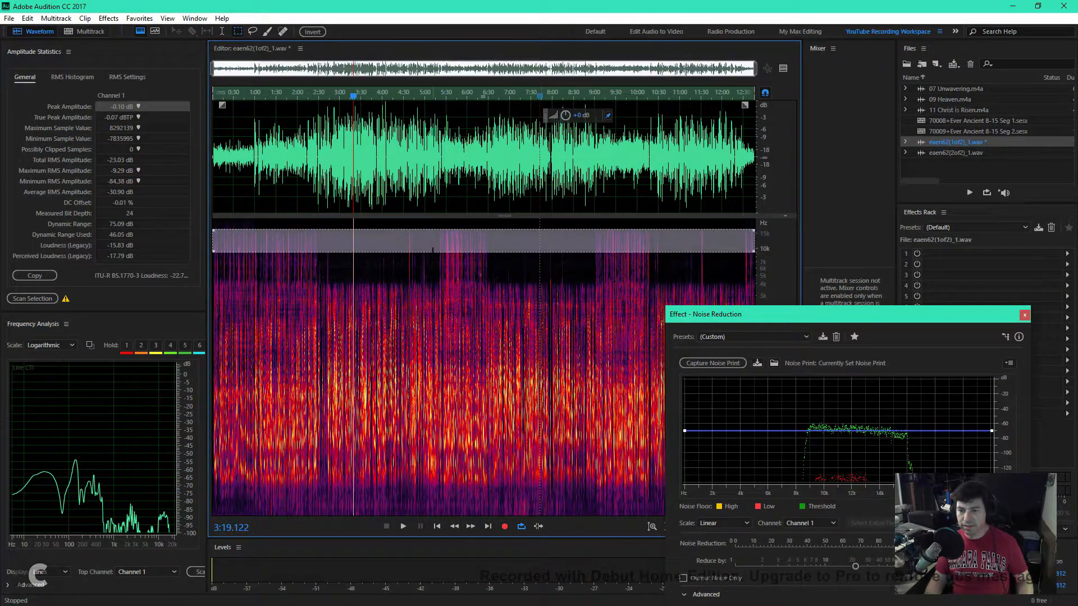
{"action": "left_click_drag", "start_coordinate": [807, 311], "coordinate": [753, 156]}
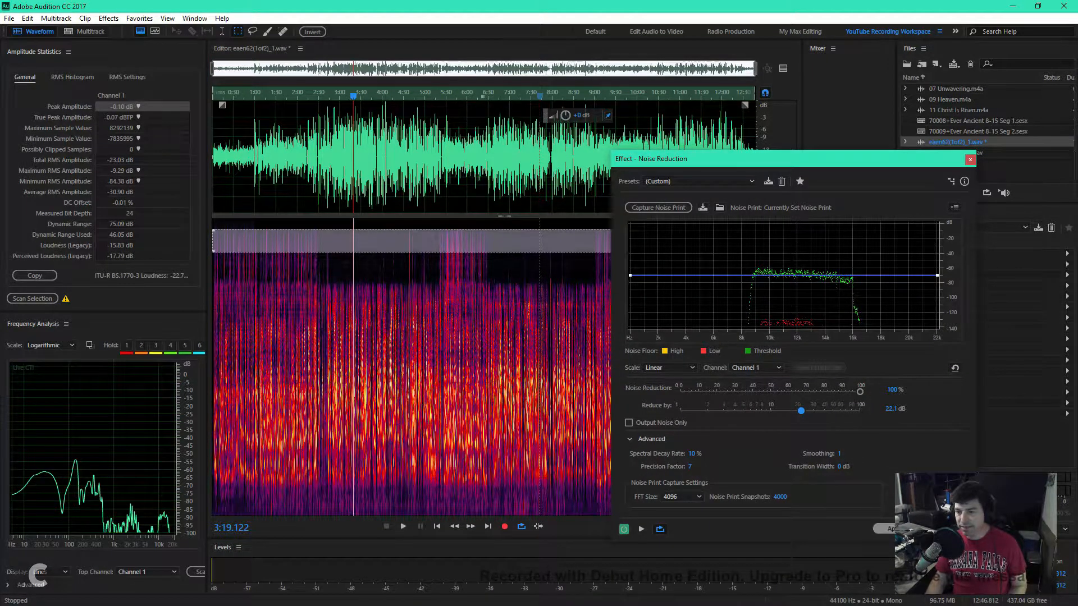
{"action": "left_click", "coordinate": [885, 529]}
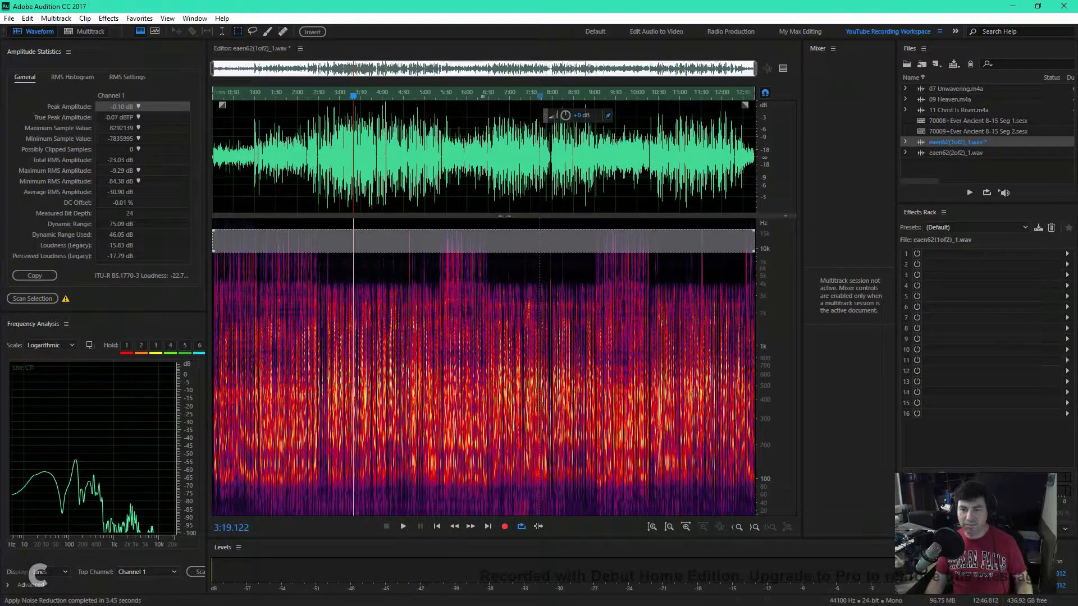
Step: Deselect the frequency band, listen to the full-spectrum audio from about 3:40, and save the file
{"action": "key", "text": "space"}
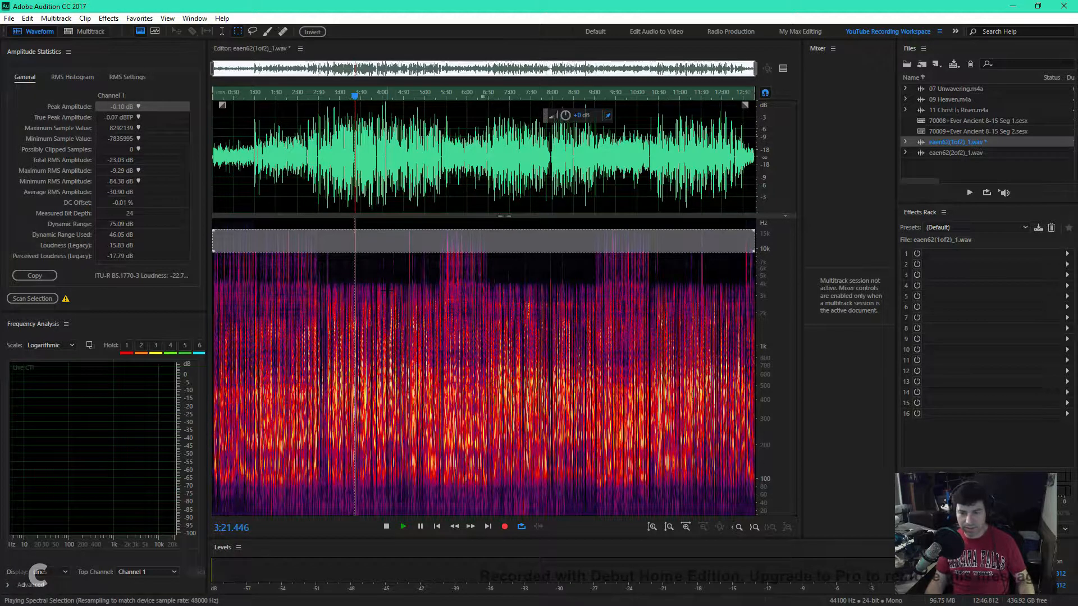
{"action": "key", "text": "space"}
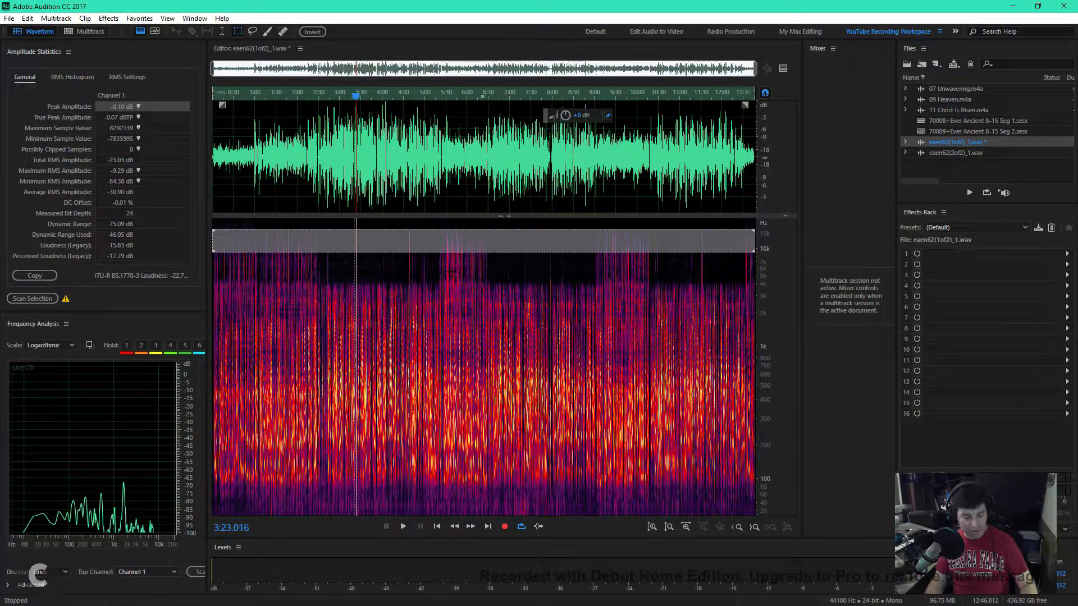
{"action": "left_click", "coordinate": [369, 94]}
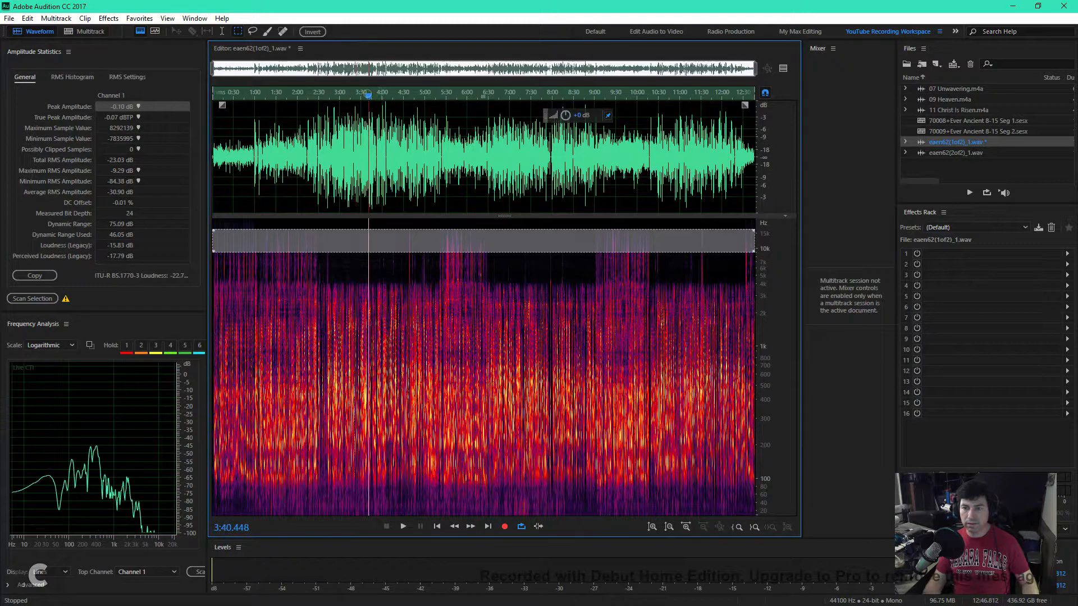
{"action": "left_click", "coordinate": [523, 247]}
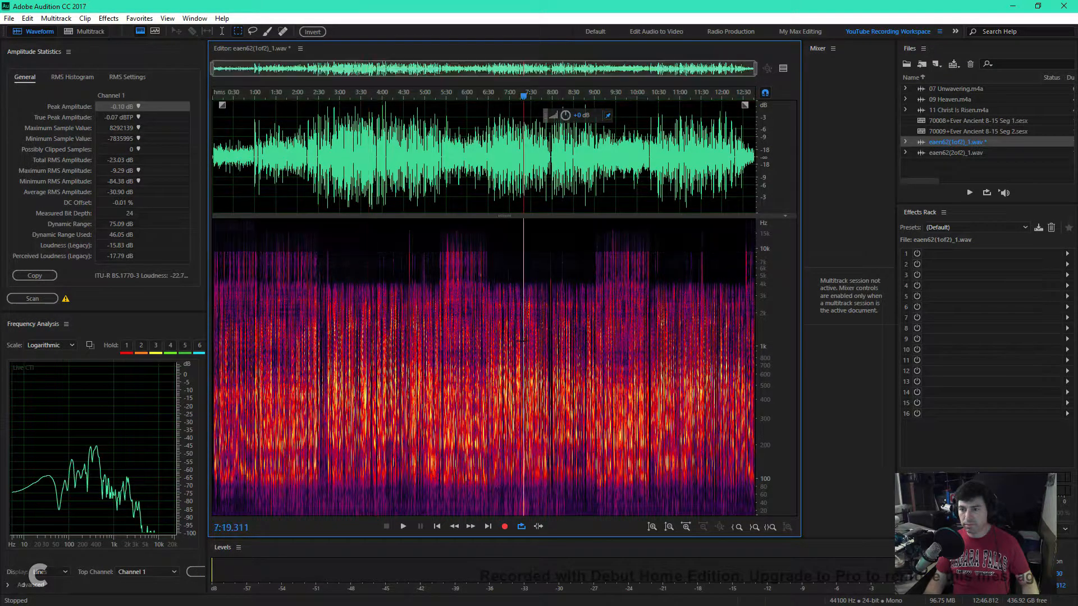
{"action": "left_click", "coordinate": [369, 341]}
{"action": "key", "text": "space"}
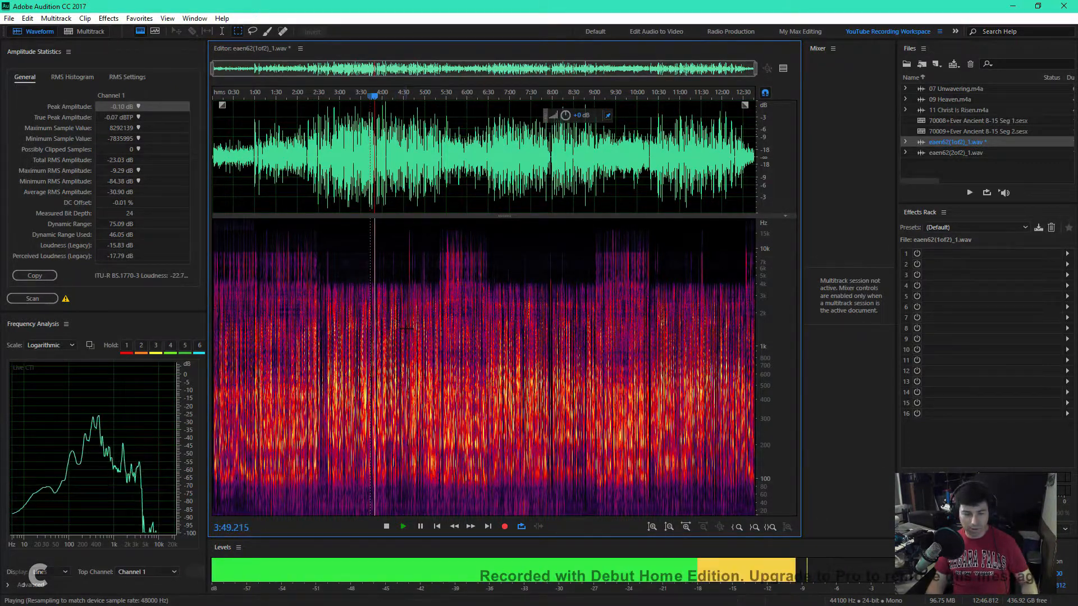
{"action": "key", "text": "space"}
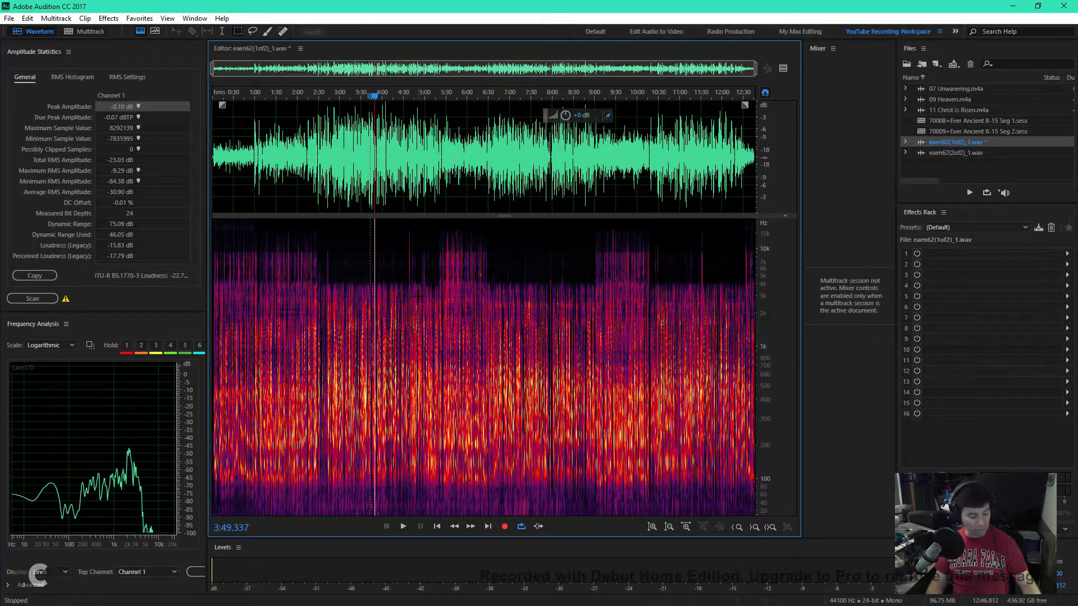
{"action": "key", "text": "ctrl+s"}
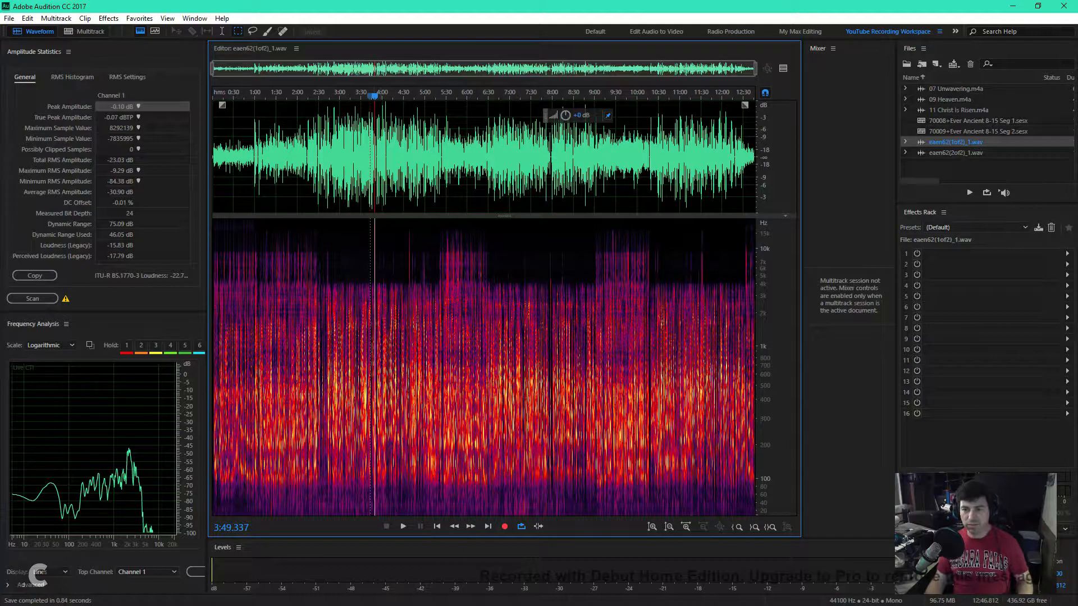
Step: Listen to the cleaned audio from about 0:46 to 1:02 and save the file again
{"action": "left_click_drag", "start_coordinate": [374, 96], "coordinate": [245, 96]}
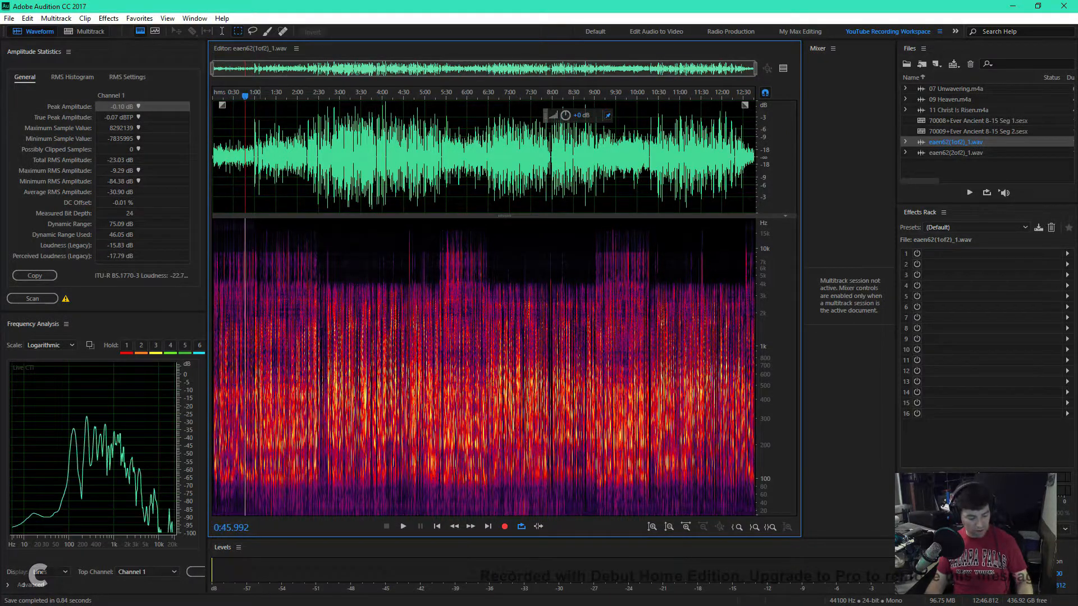
{"action": "key", "text": "space"}
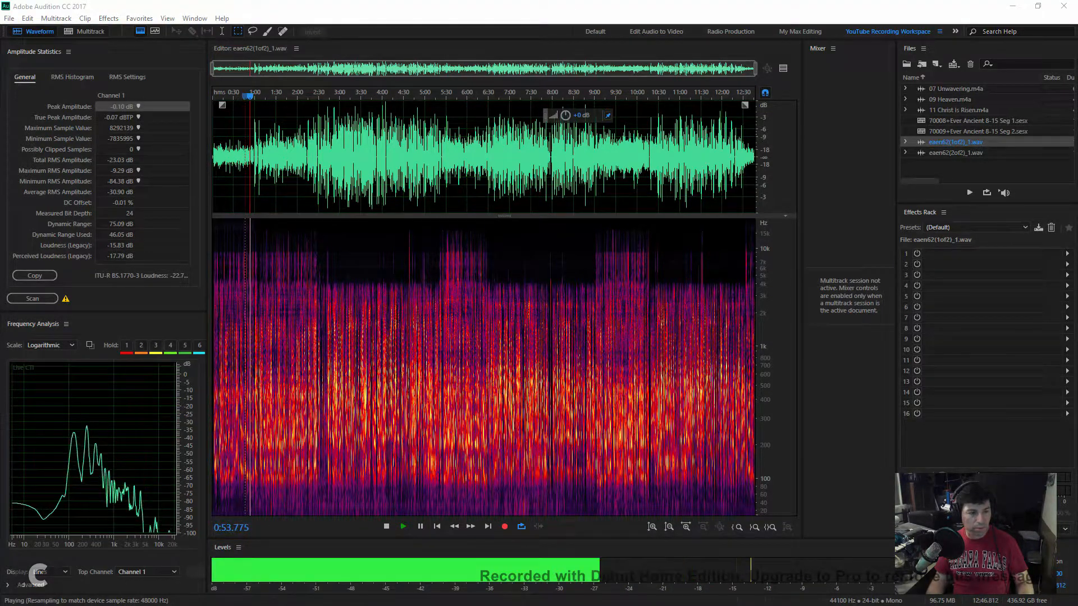
{"action": "left_click", "coordinate": [379, 30]}
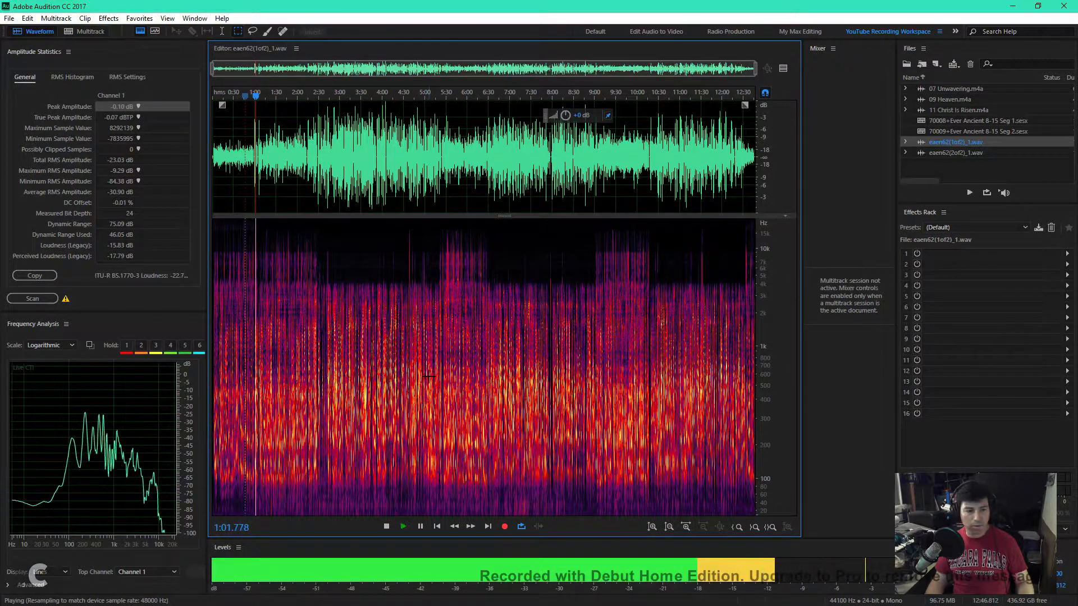
{"action": "key", "text": "space"}
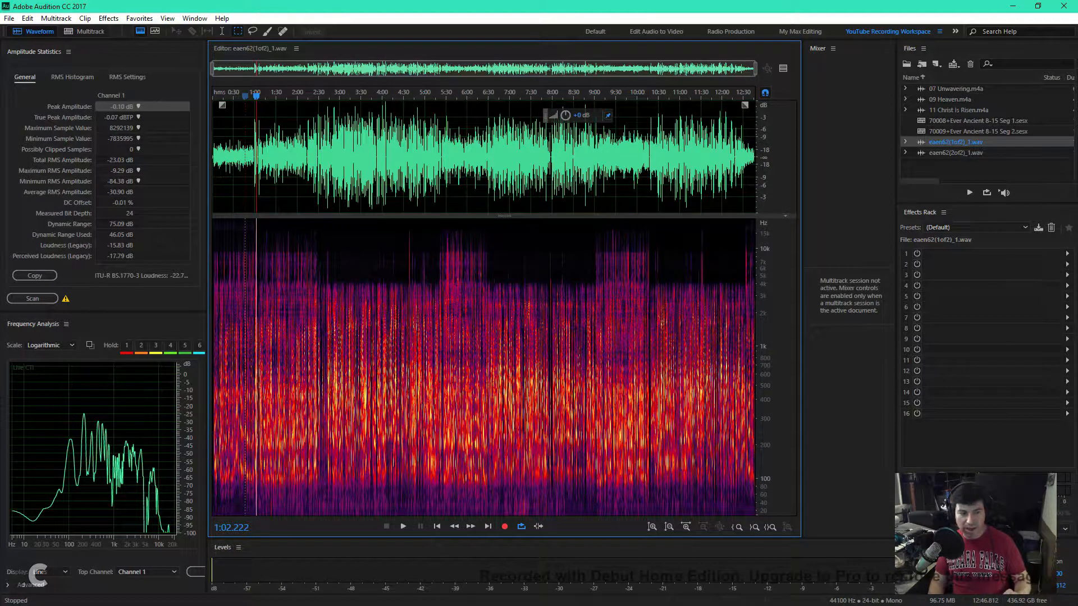
{"action": "key", "text": "ctrl+s"}
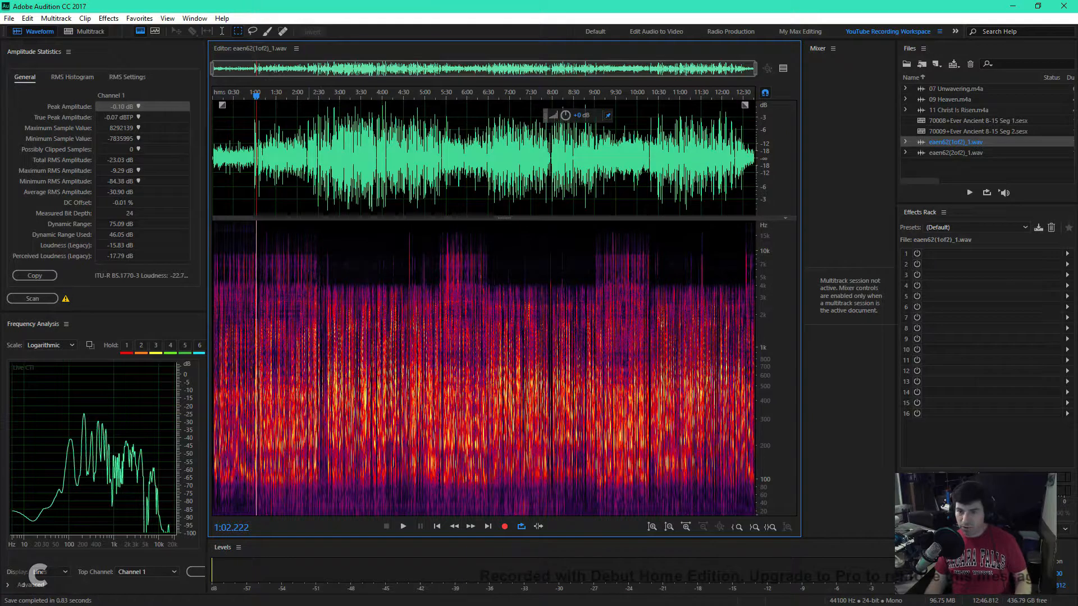
Step: Listen to the passages from about 0:37 and 2:01 to compare their sound, and clear the time selection
{"action": "left_click_drag", "start_coordinate": [239, 157], "coordinate": [254, 157]}
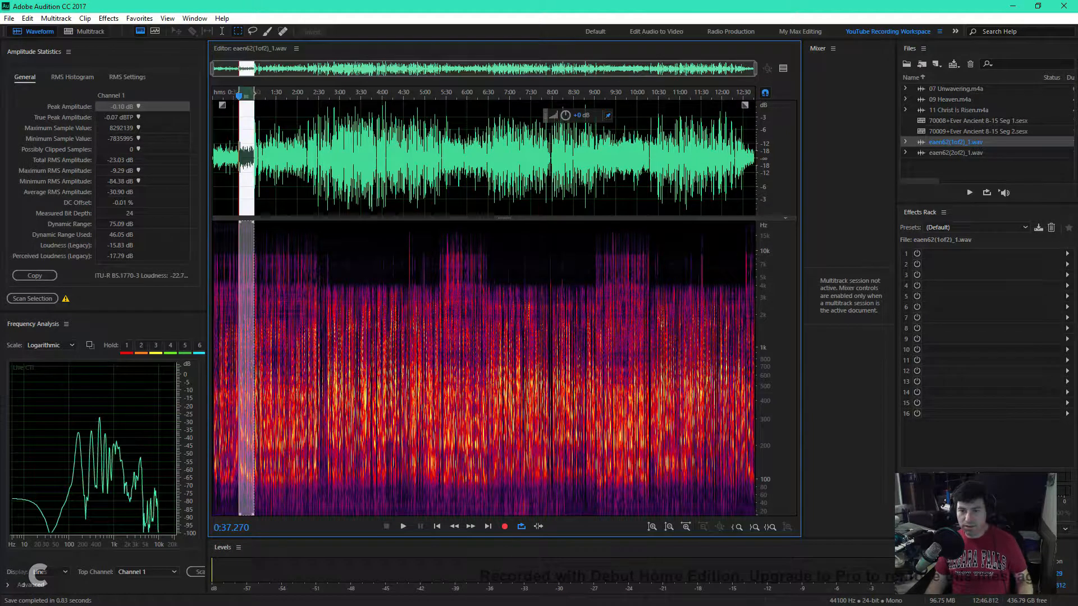
{"action": "key", "text": "space"}
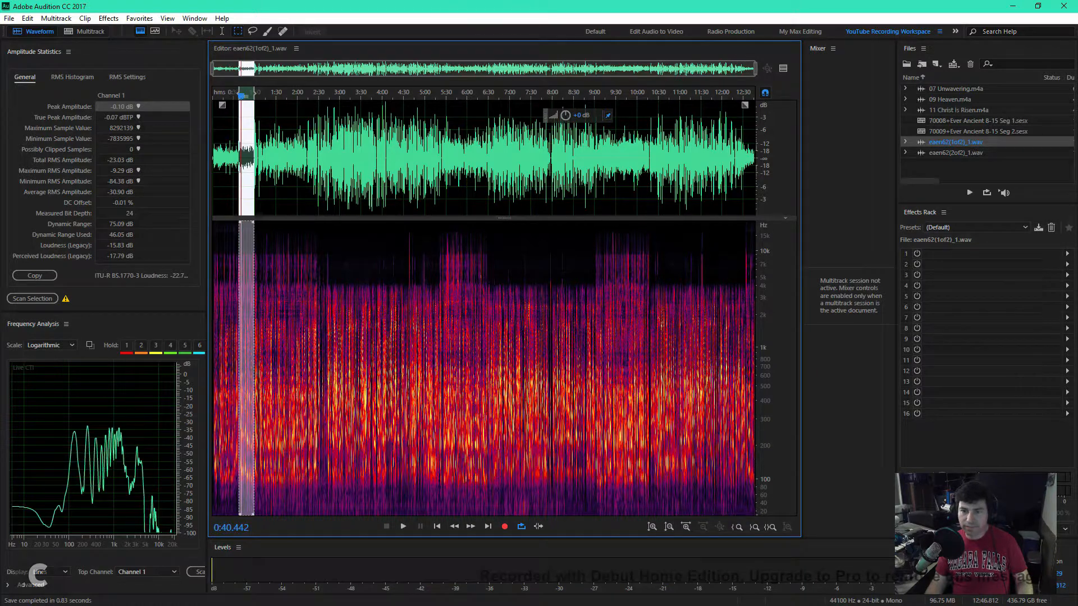
{"action": "left_click", "coordinate": [298, 92]}
{"action": "key", "text": "space"}
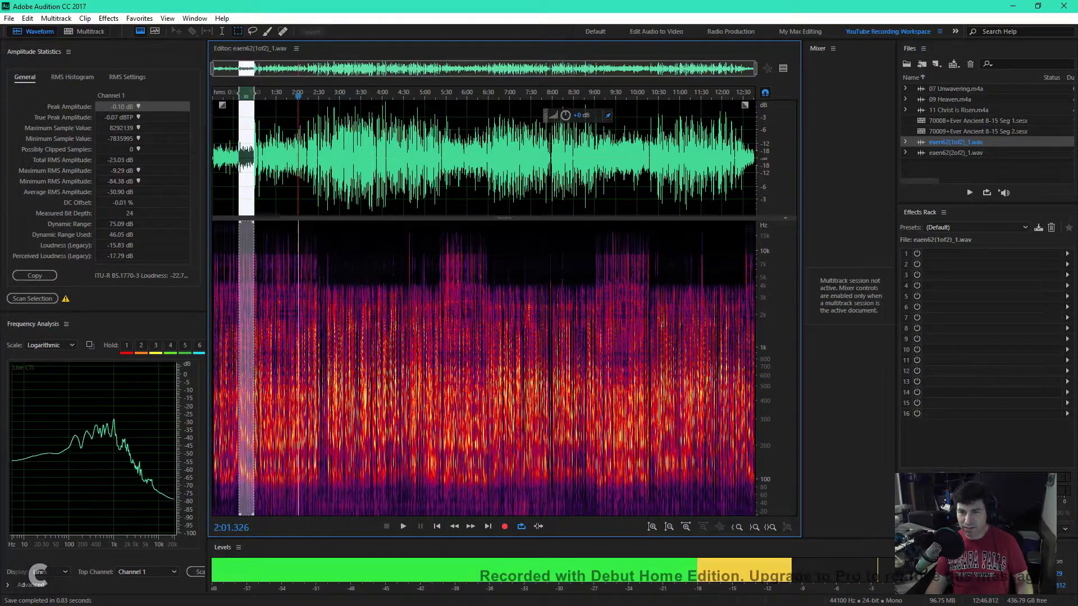
{"action": "key", "text": "space"}
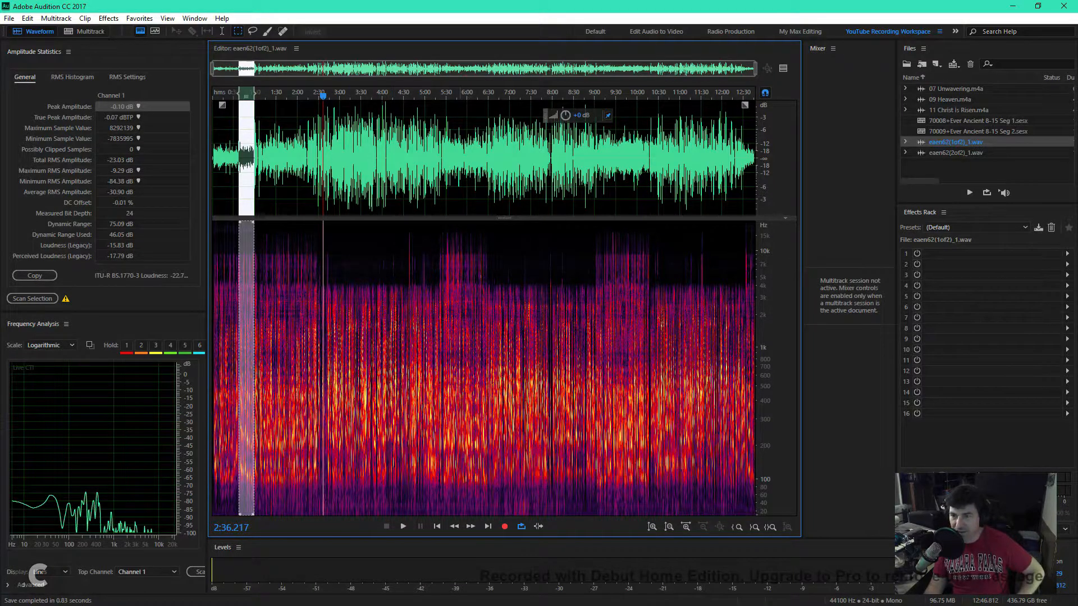
{"action": "left_click", "coordinate": [297, 157]}
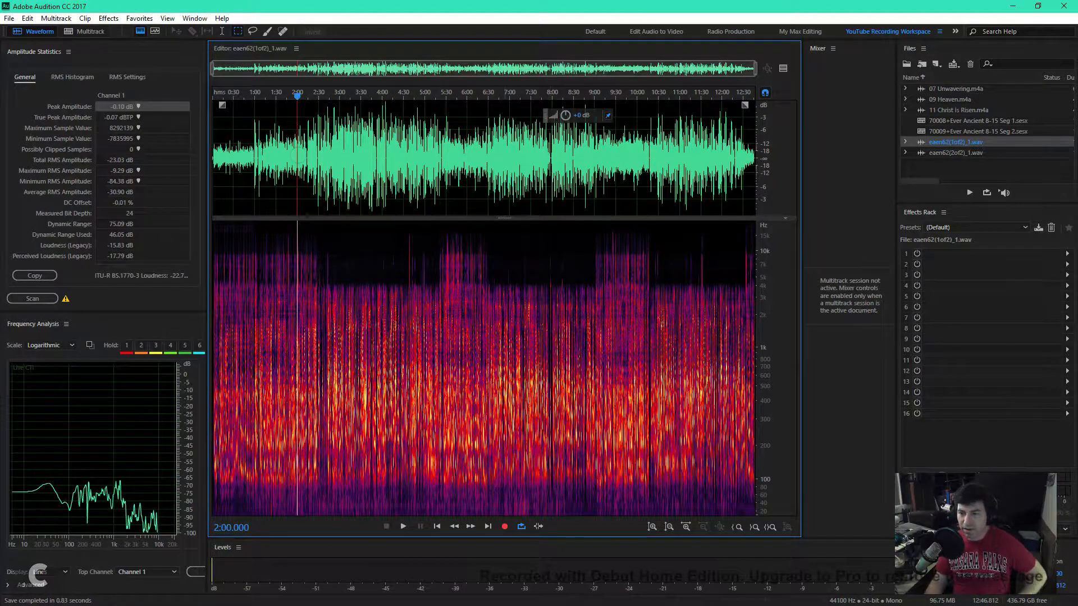
Step: Hide the spectral frequency display and add a Tube-modeled Compressor to slot 1 of the effects rack
{"action": "key", "text": "shift+d"}
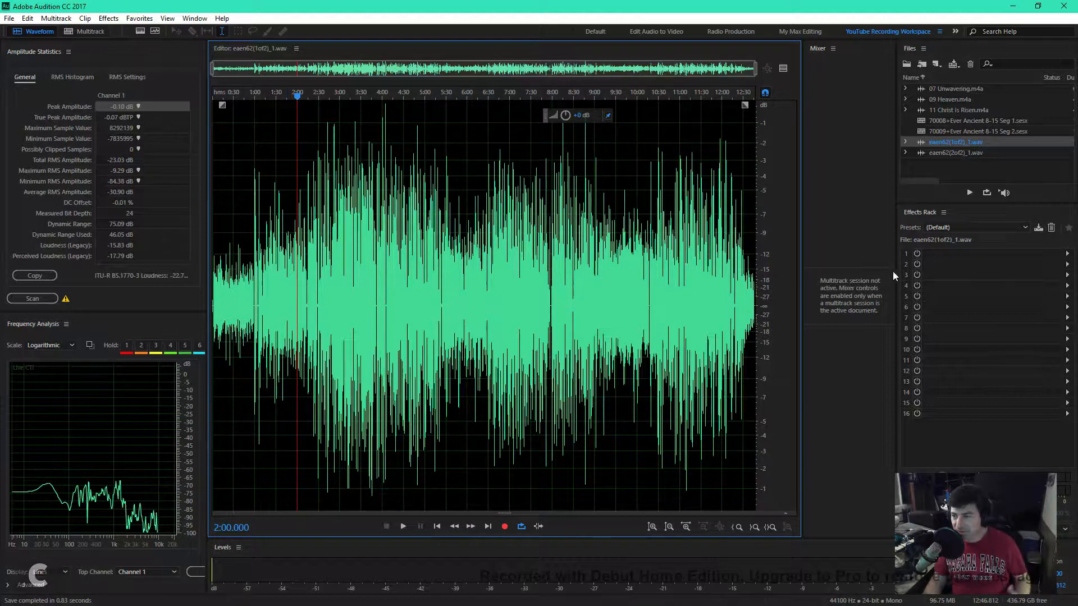
{"action": "left_click", "coordinate": [1067, 253]}
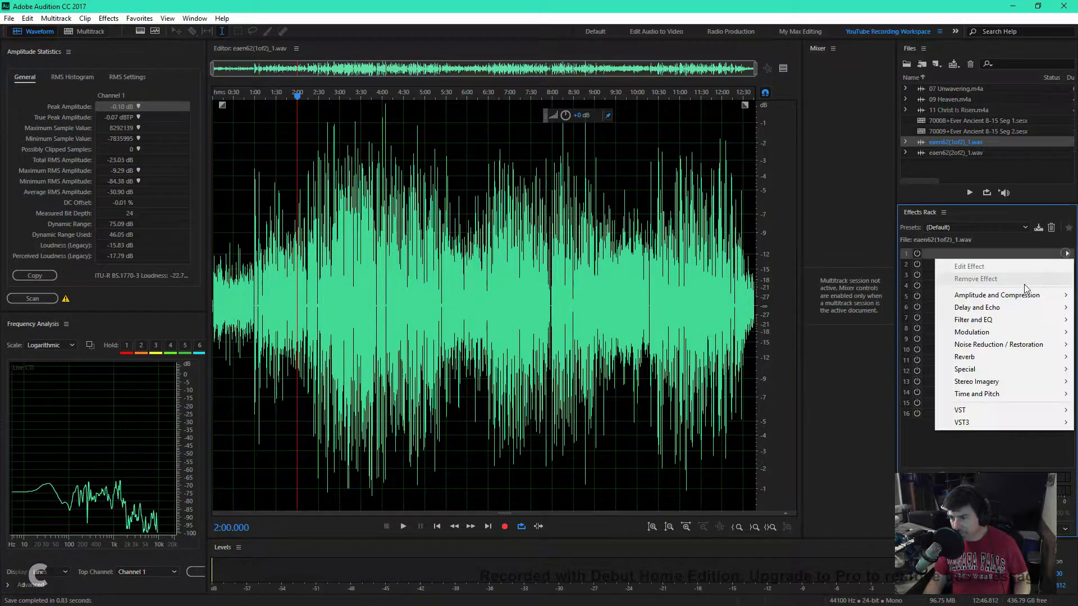
{"action": "mouse_move", "coordinate": [999, 296]}
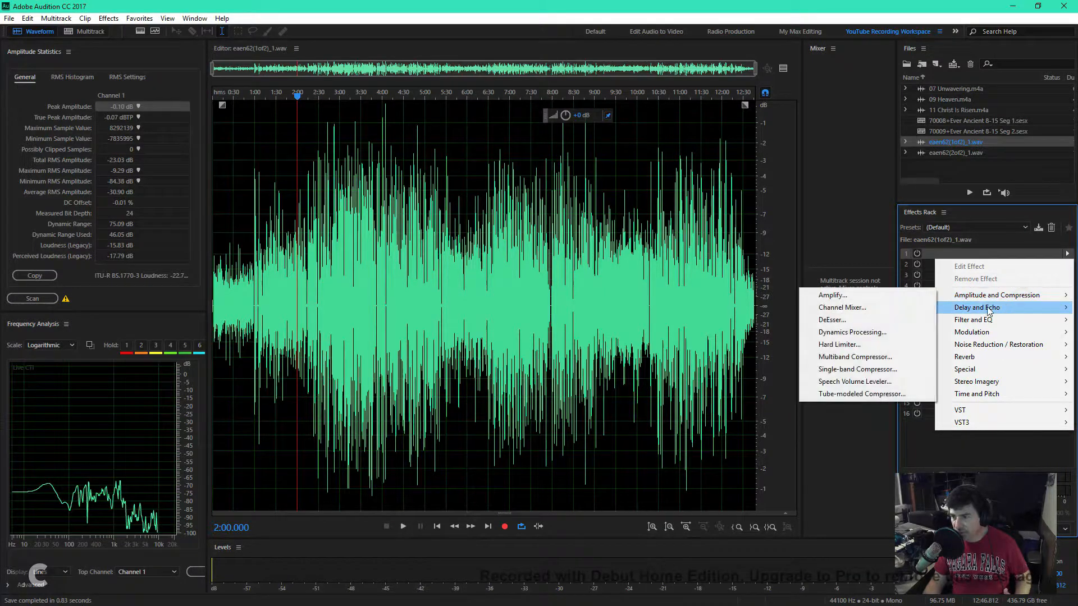
{"action": "left_click", "coordinate": [862, 394]}
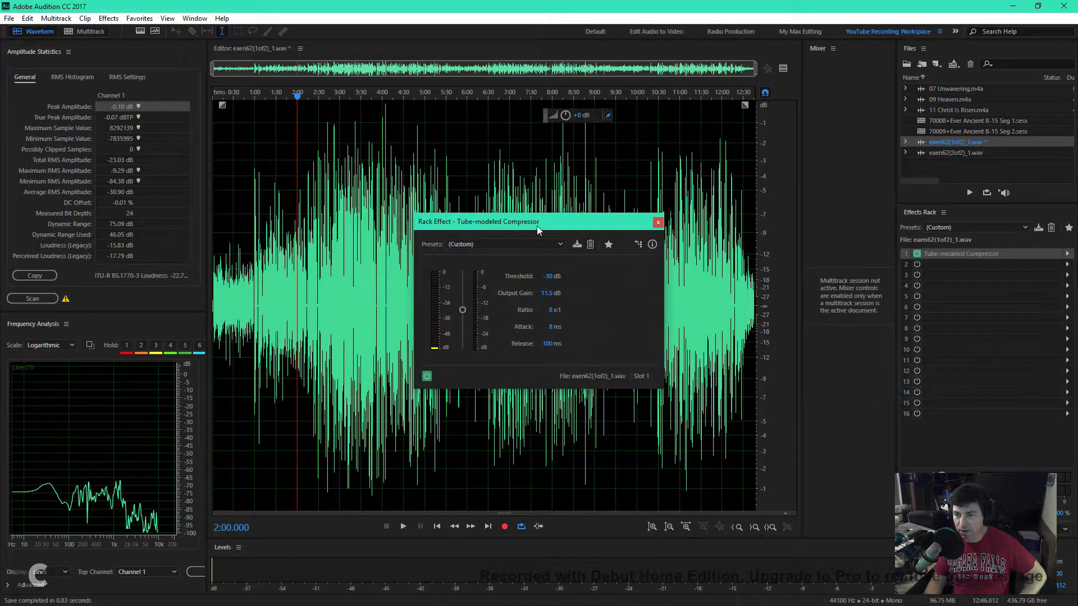
{"action": "left_click_drag", "start_coordinate": [536, 227], "coordinate": [734, 257]}
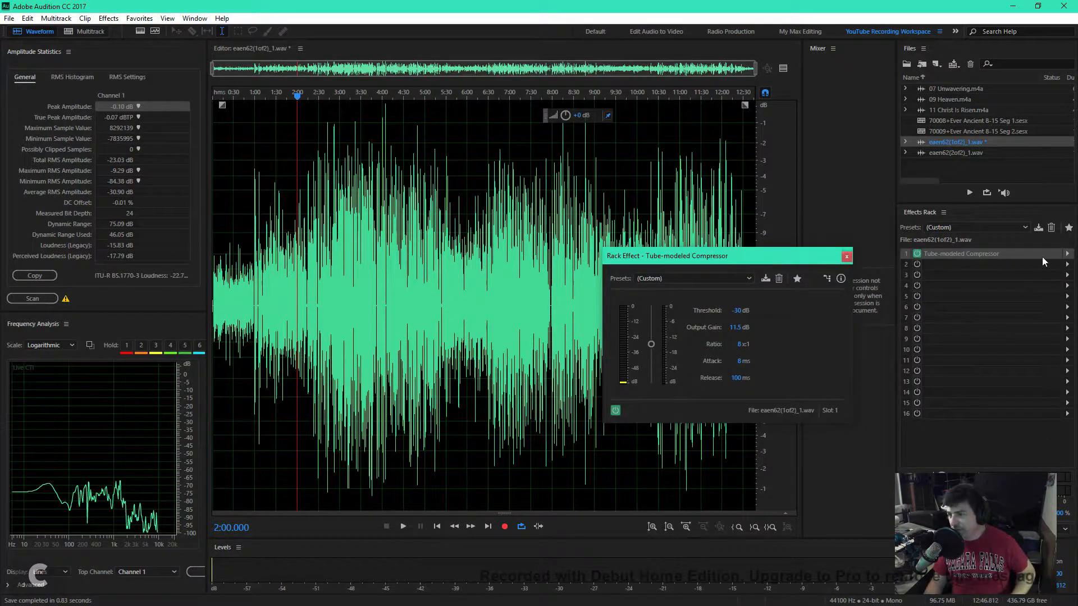
Step: Reselect the Tube-modeled Compressor for rack slot 1 and load its Reset preset
{"action": "left_click", "coordinate": [1067, 254]}
{"action": "mouse_move", "coordinate": [1033, 299]}
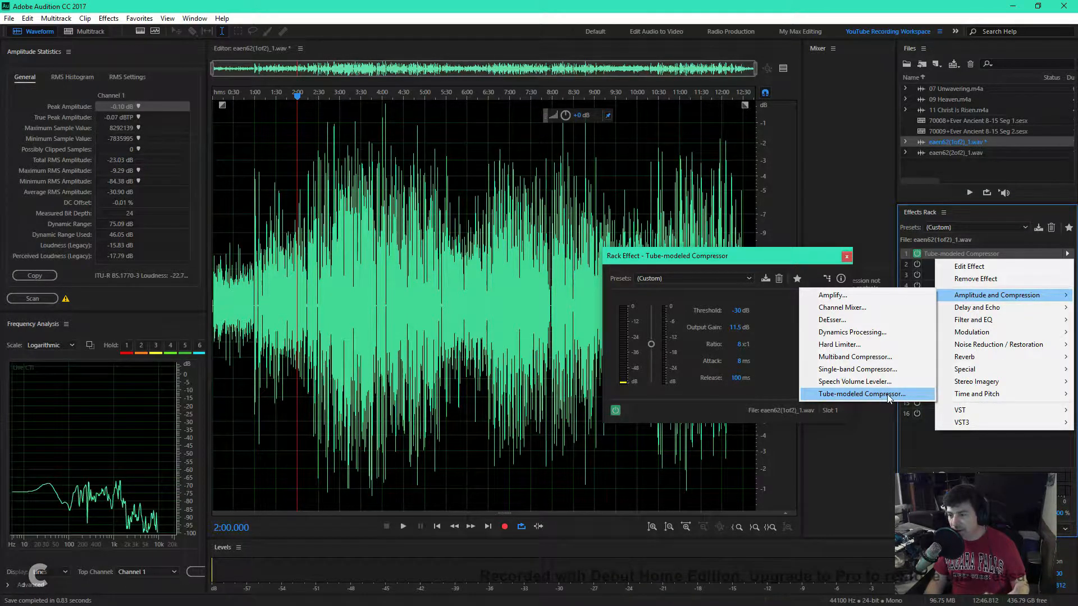
{"action": "left_click", "coordinate": [885, 396]}
{"action": "left_click_drag", "start_coordinate": [584, 231], "coordinate": [847, 257]}
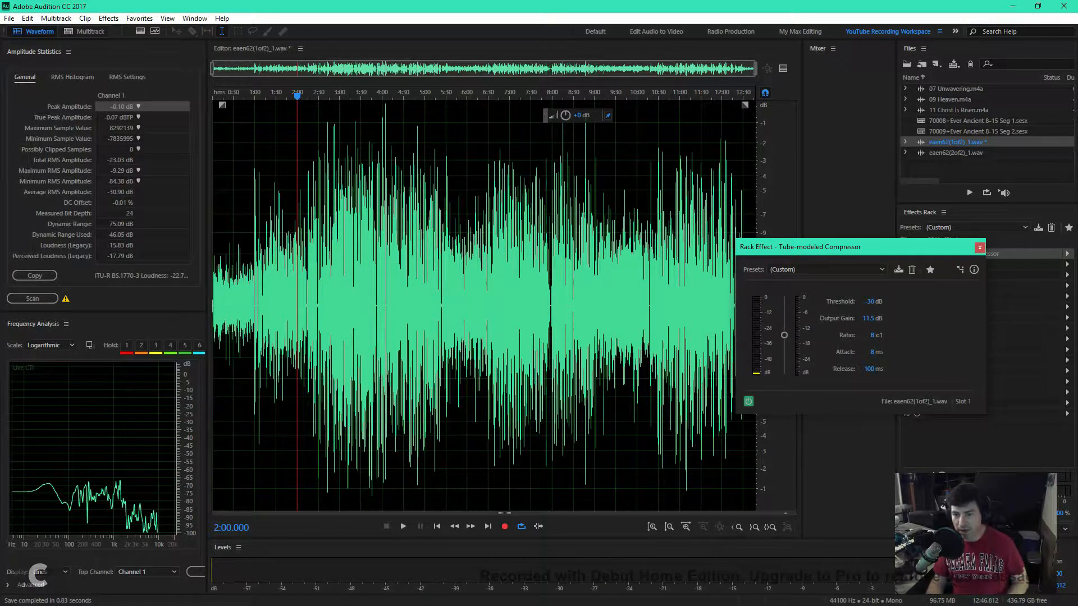
{"action": "left_click_drag", "start_coordinate": [840, 247], "coordinate": [917, 238]}
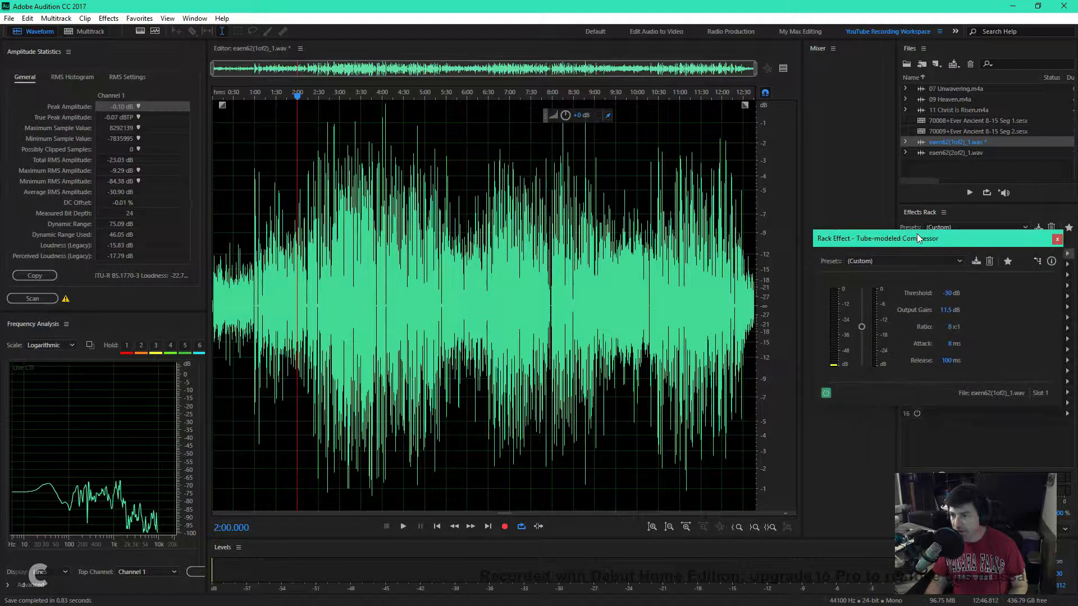
{"action": "left_click", "coordinate": [902, 261]}
{"action": "left_click", "coordinate": [865, 422]}
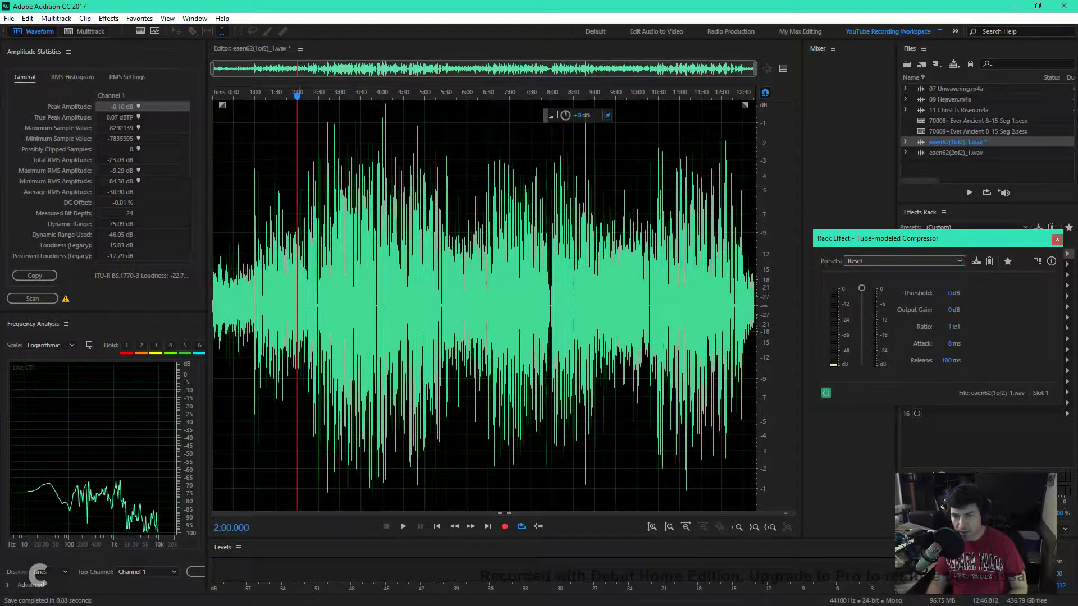
Step: Listen to the audio from about 0:30 and around 3:15 with the compressor at its reset settings
{"action": "left_click", "coordinate": [234, 94]}
{"action": "key", "text": "space"}
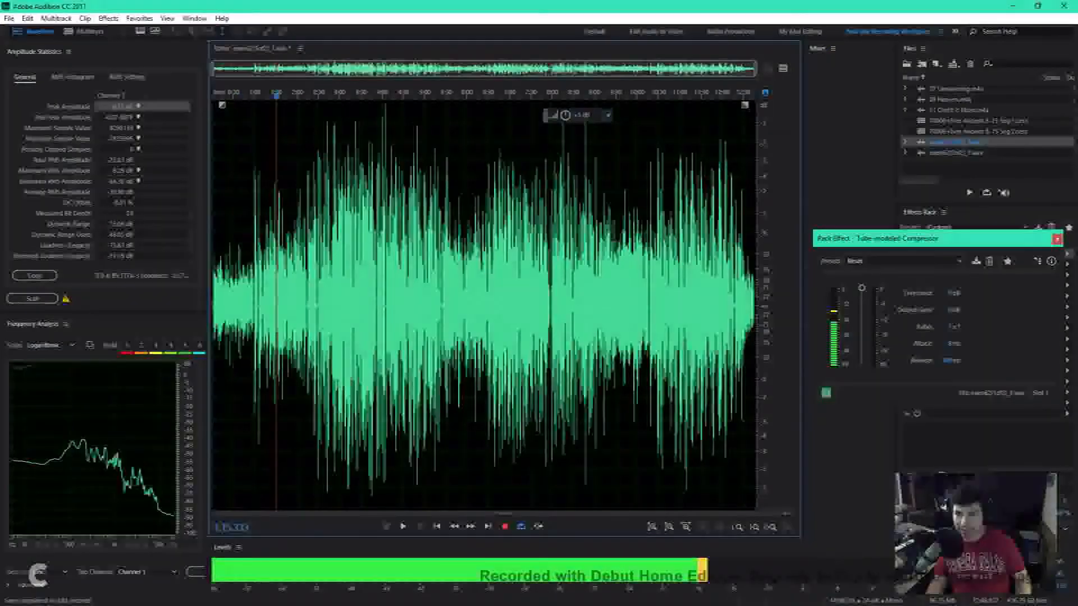
{"action": "left_click_drag", "start_coordinate": [276, 95], "coordinate": [351, 96]}
{"action": "key", "text": "space"}
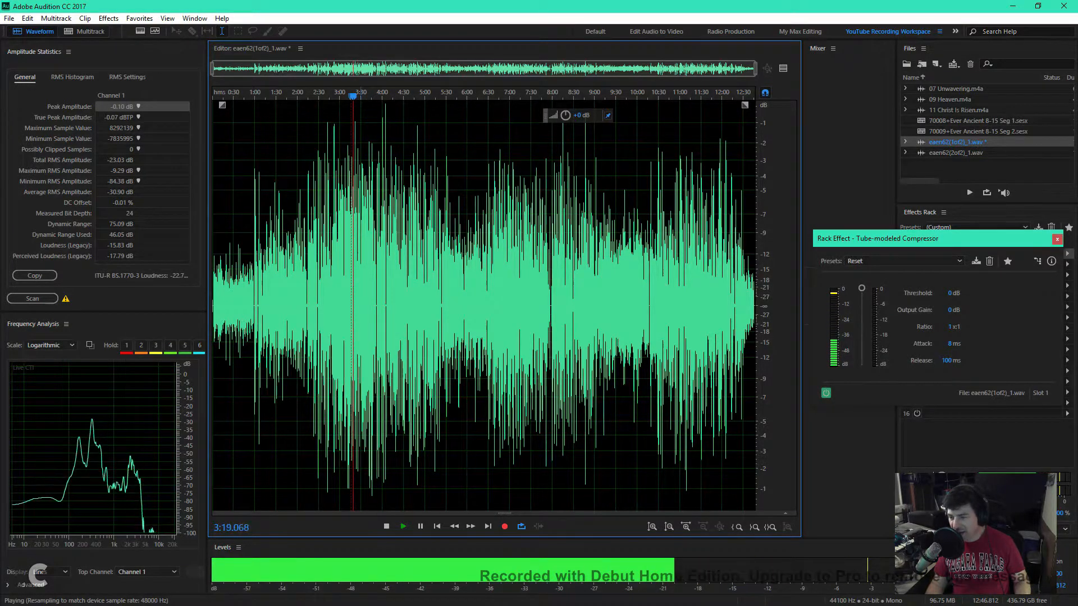
{"action": "key", "text": "space"}
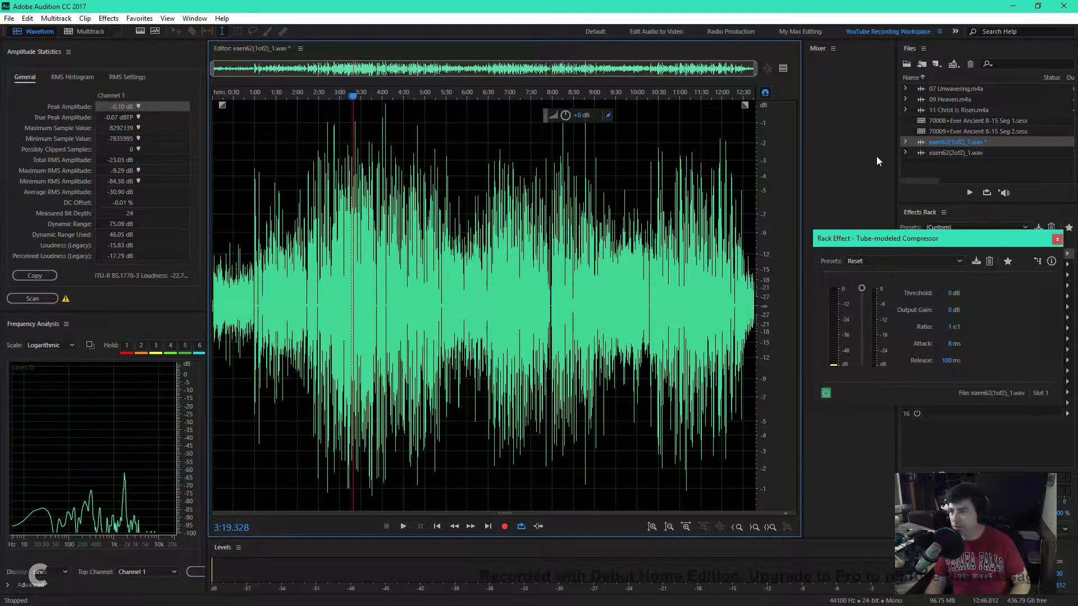
Step: Set the compressor's ratio to 12:1
{"action": "left_click_drag", "start_coordinate": [943, 246], "coordinate": [899, 213]}
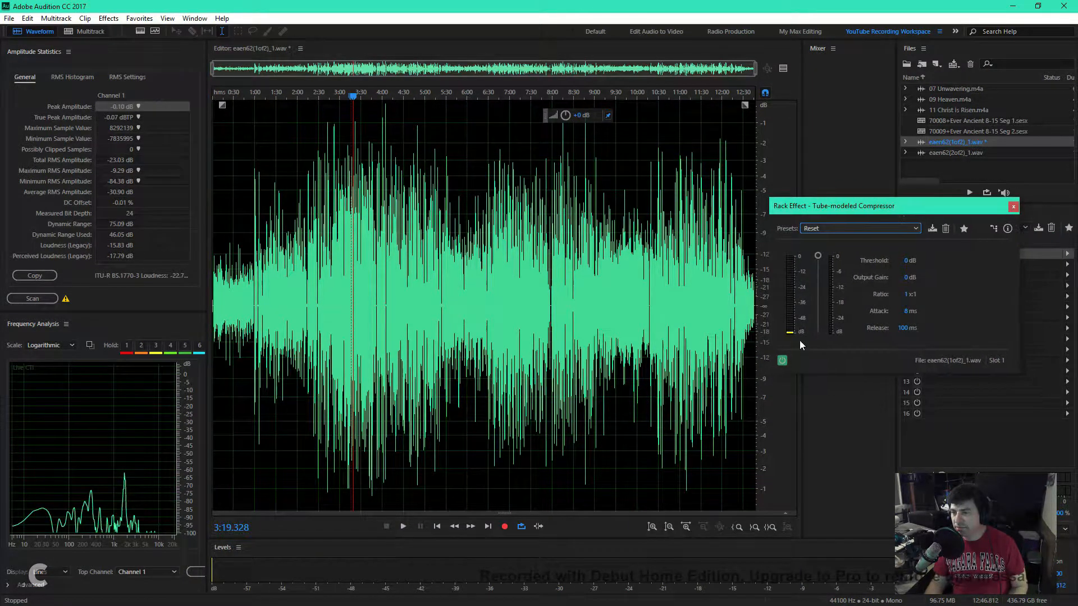
{"action": "left_click", "coordinate": [909, 296]}
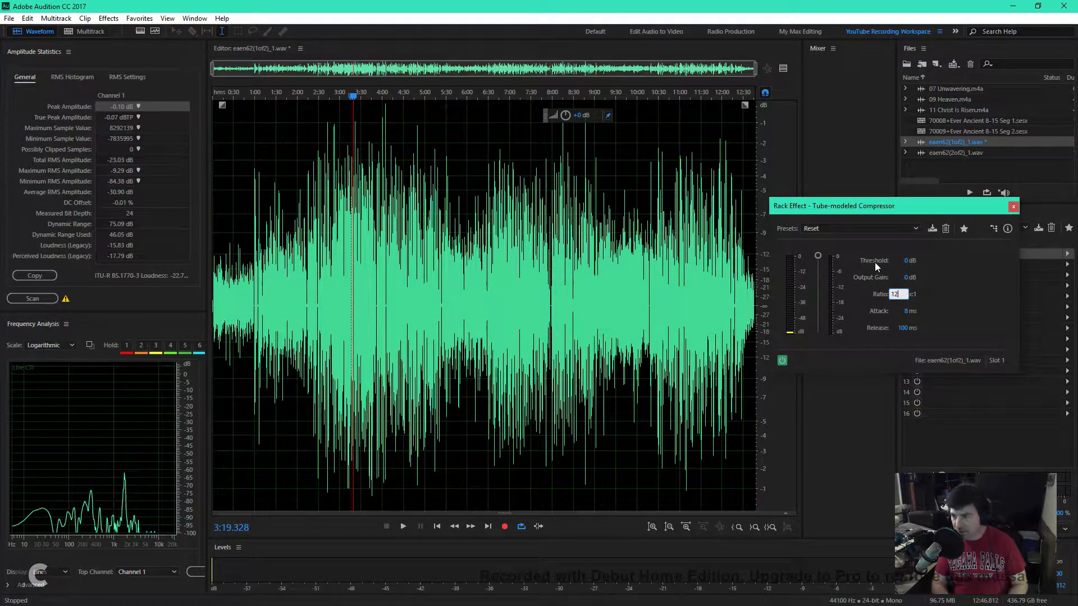
{"action": "key", "text": "Return"}
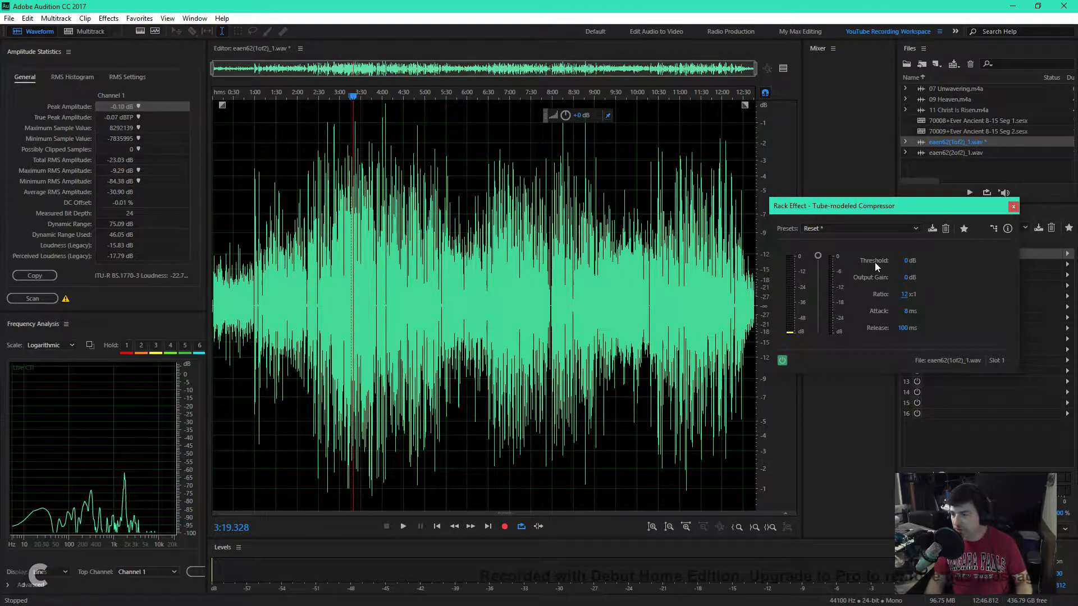
{"action": "left_click_drag", "start_coordinate": [862, 205], "coordinate": [910, 205]}
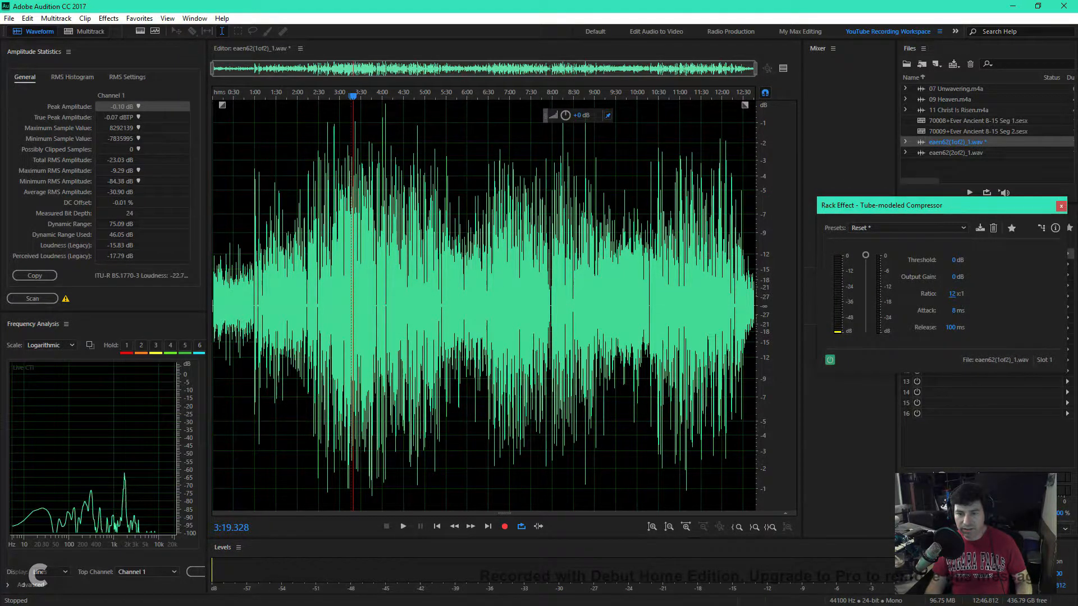
Step: Select the audio from about 0:30 to 3:00 and play it to check the level against the compressor's threshold
{"action": "left_click_drag", "start_coordinate": [233, 280], "coordinate": [339, 281]}
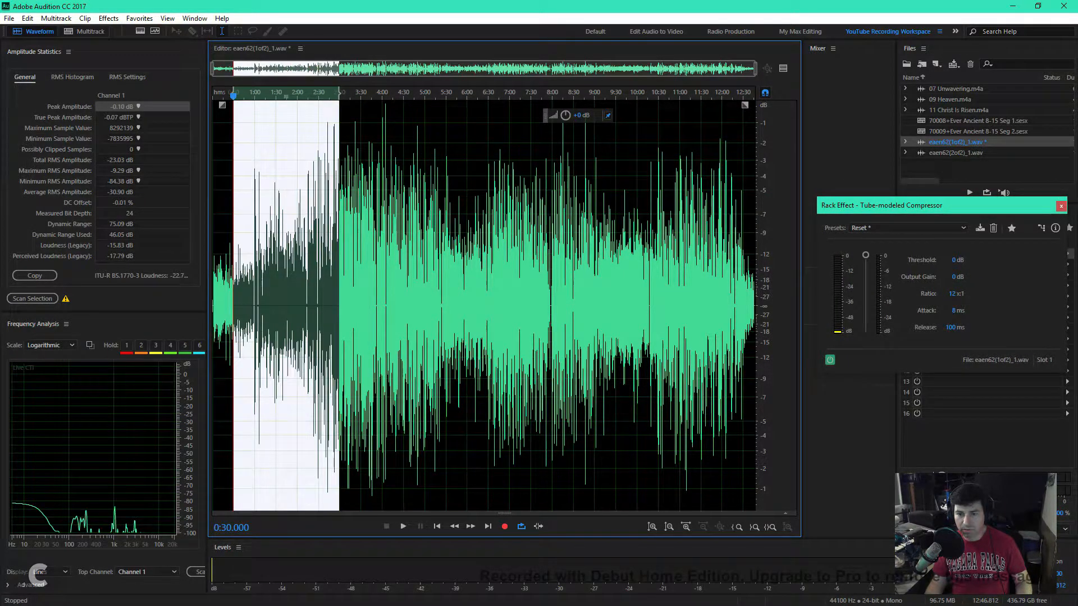
{"action": "key", "text": "alt"}
{"action": "key", "text": "alt+space"}
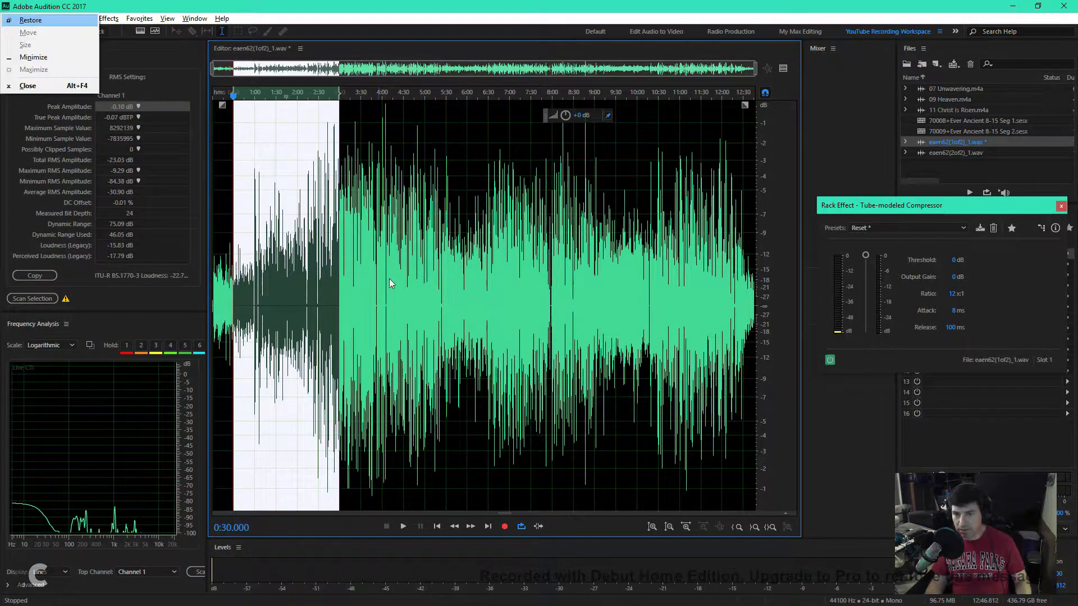
{"action": "key", "text": "Escape"}
{"action": "key", "text": "space"}
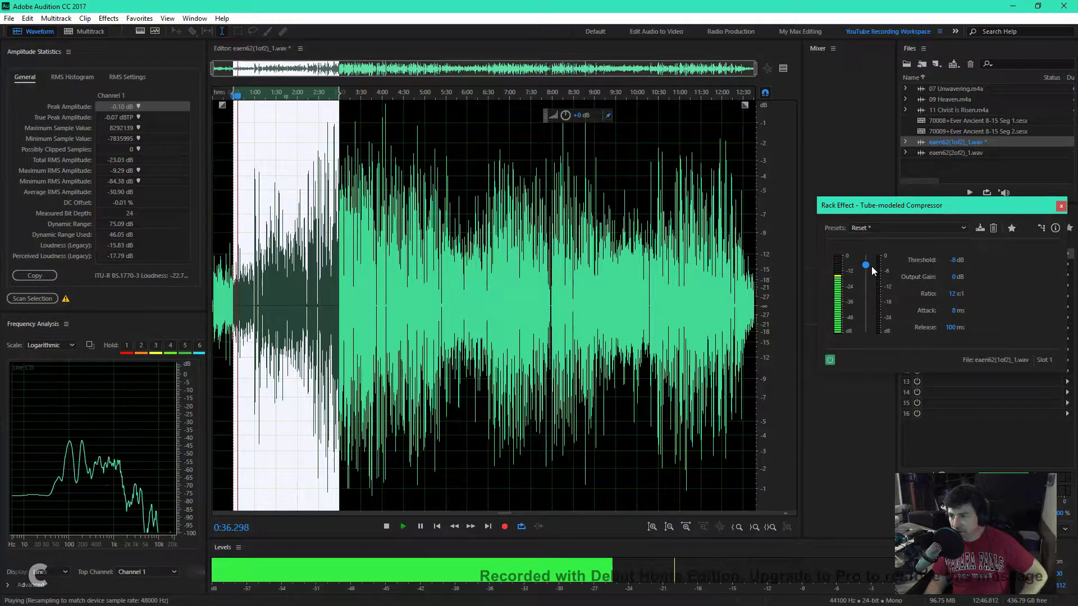
{"action": "key", "text": "space"}
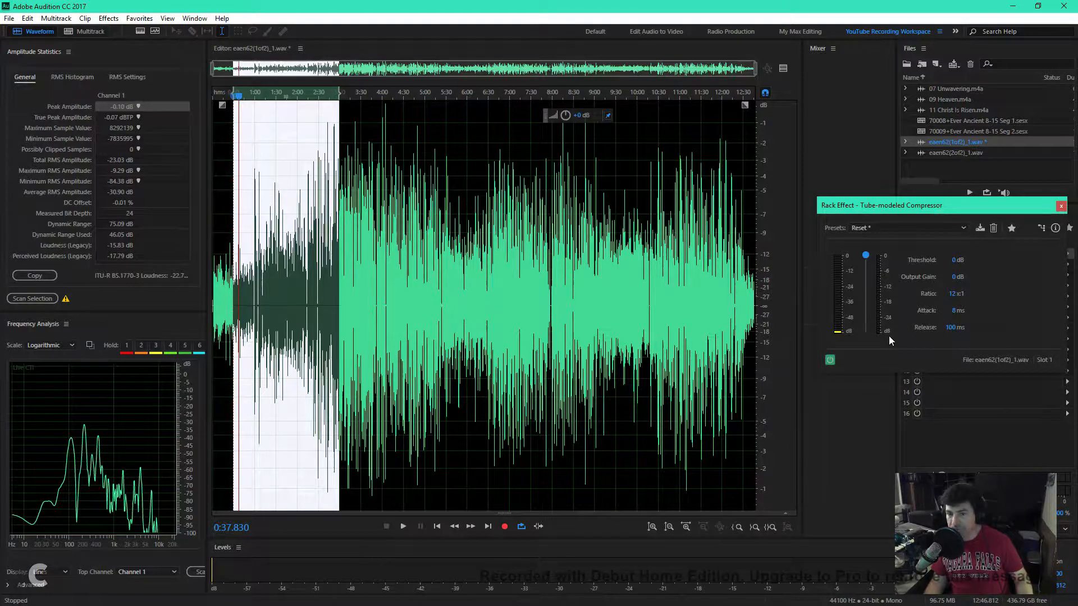
{"action": "key", "text": "space"}
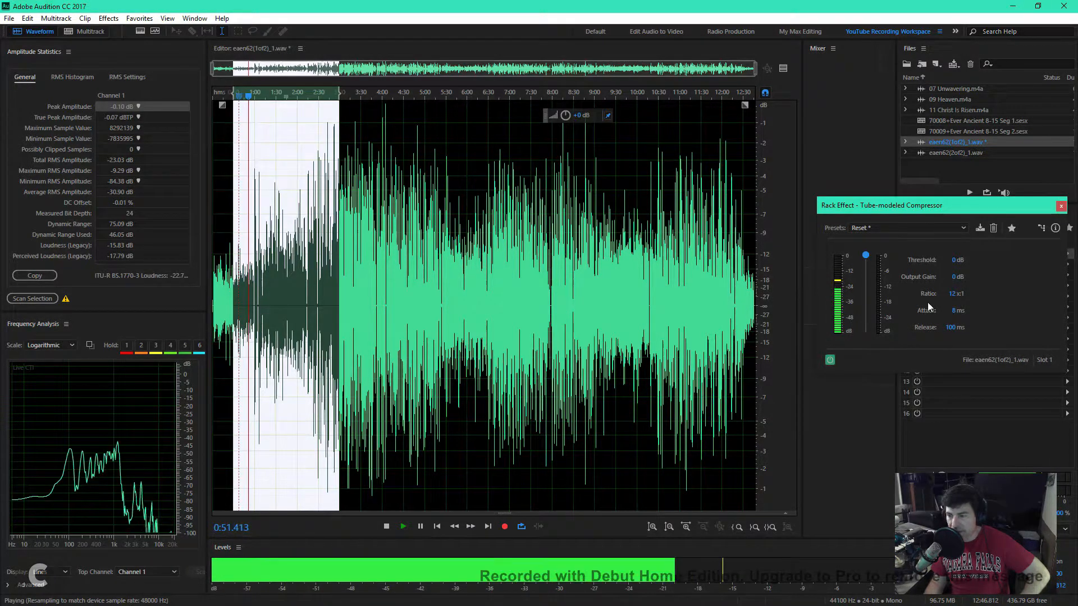
{"action": "key", "text": "space"}
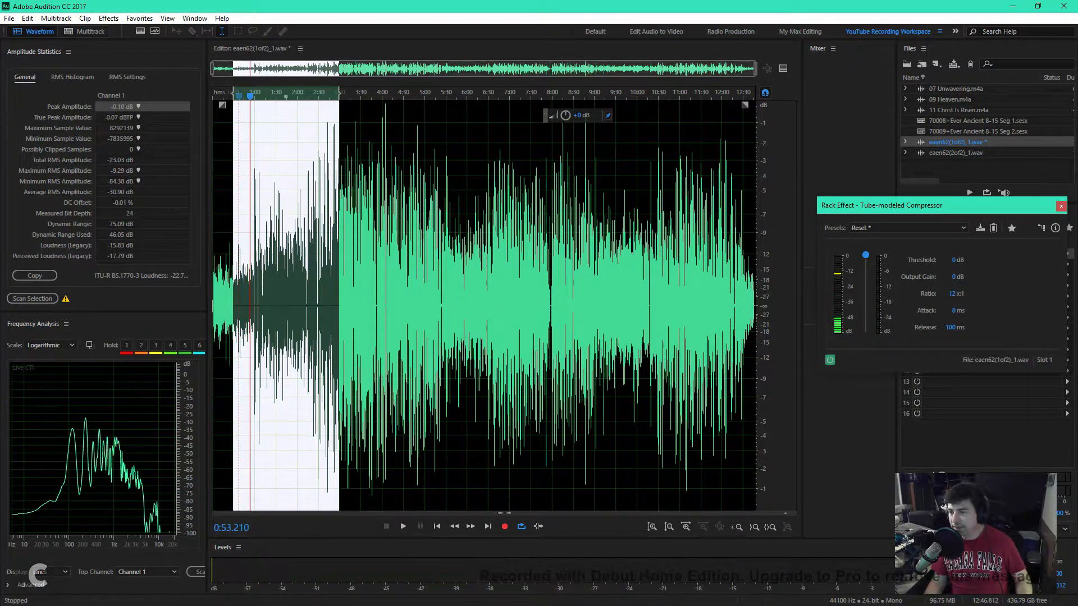
Step: Set the compressor's ratio to 10:1 and listen to the audio from about 0:53
{"action": "type", "text": "10"}
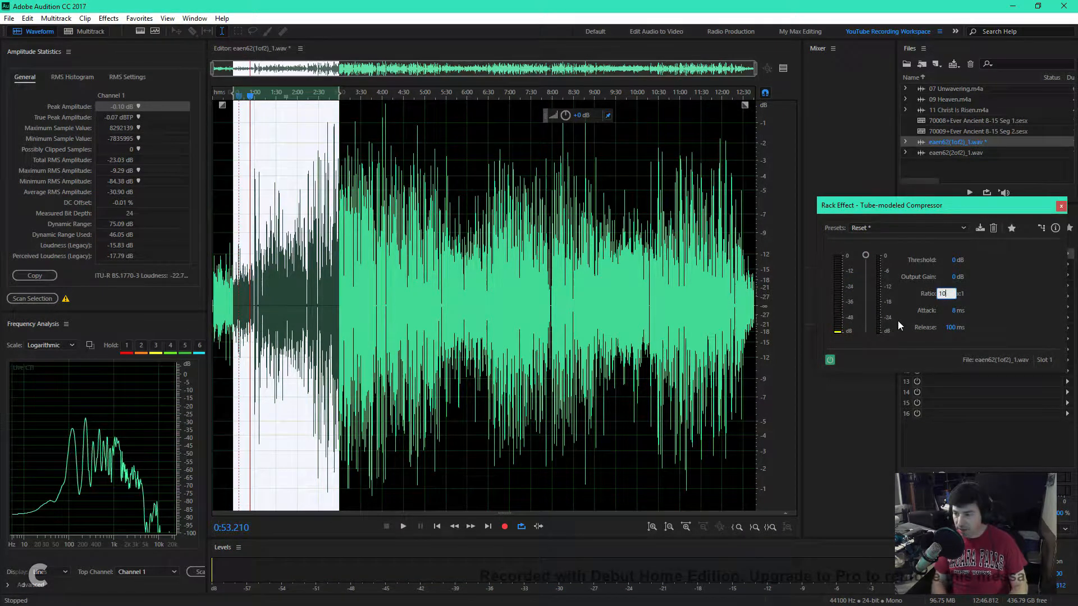
{"action": "key", "text": "Return"}
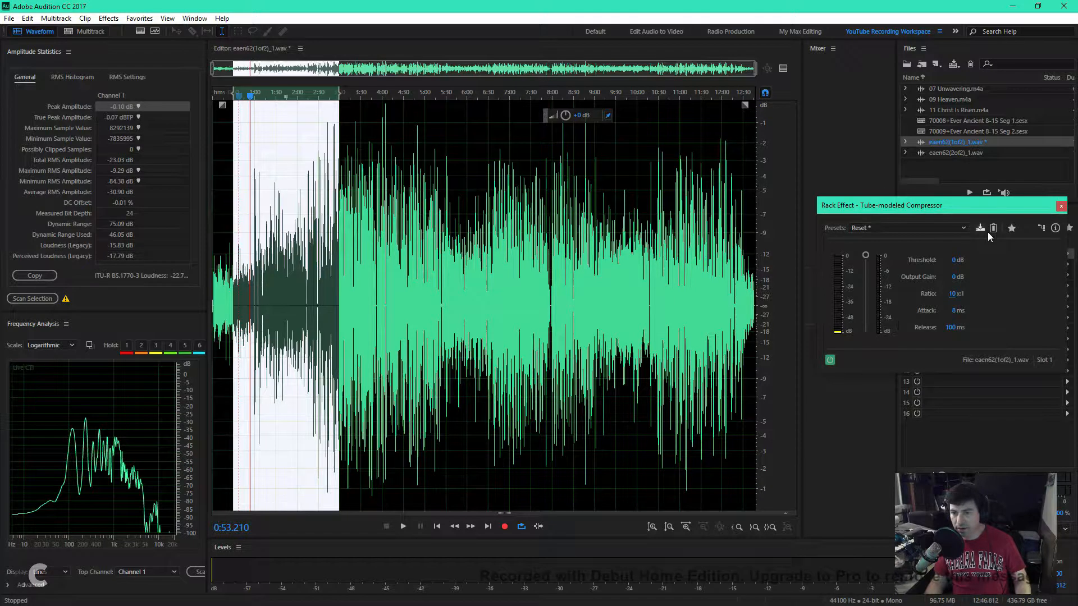
{"action": "key", "text": "space"}
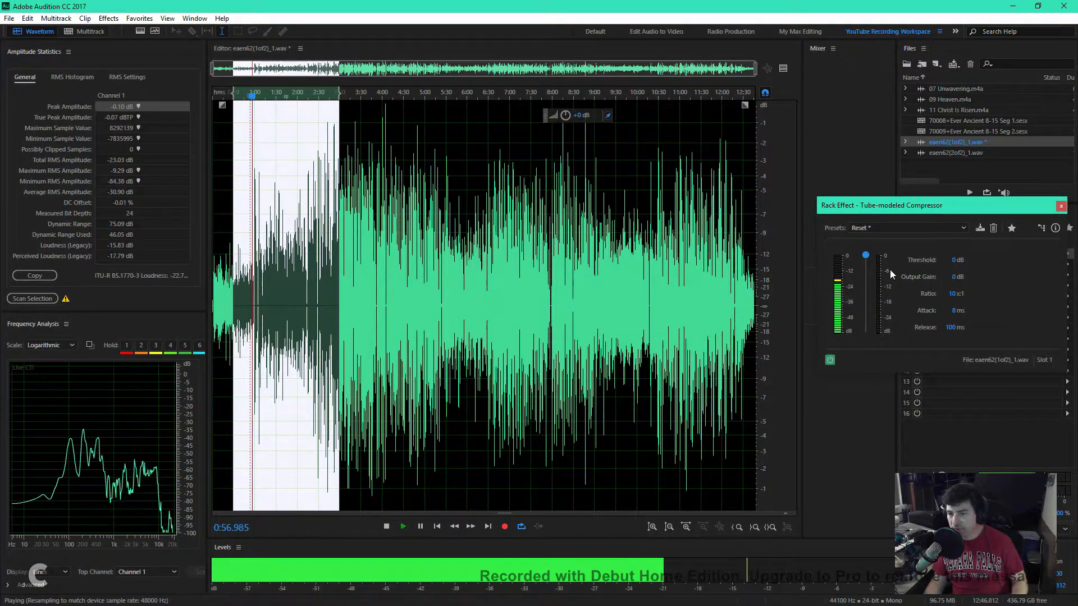
{"action": "key", "text": "space"}
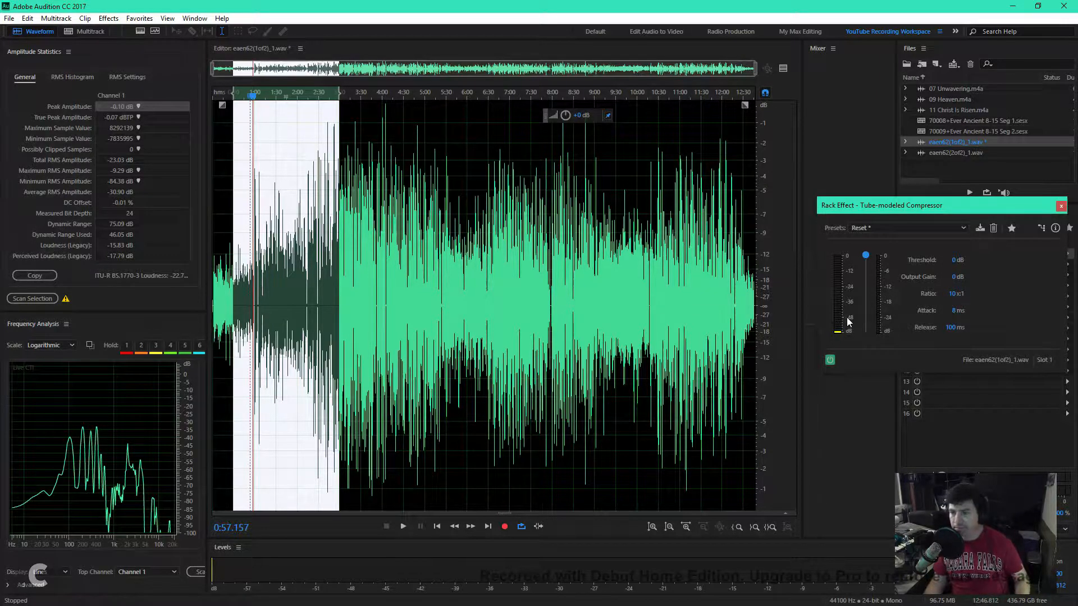
Step: Lower the compressor's threshold to -28 dB while listening to the audio from about 0:57 to 2:38
{"action": "key", "text": "space"}
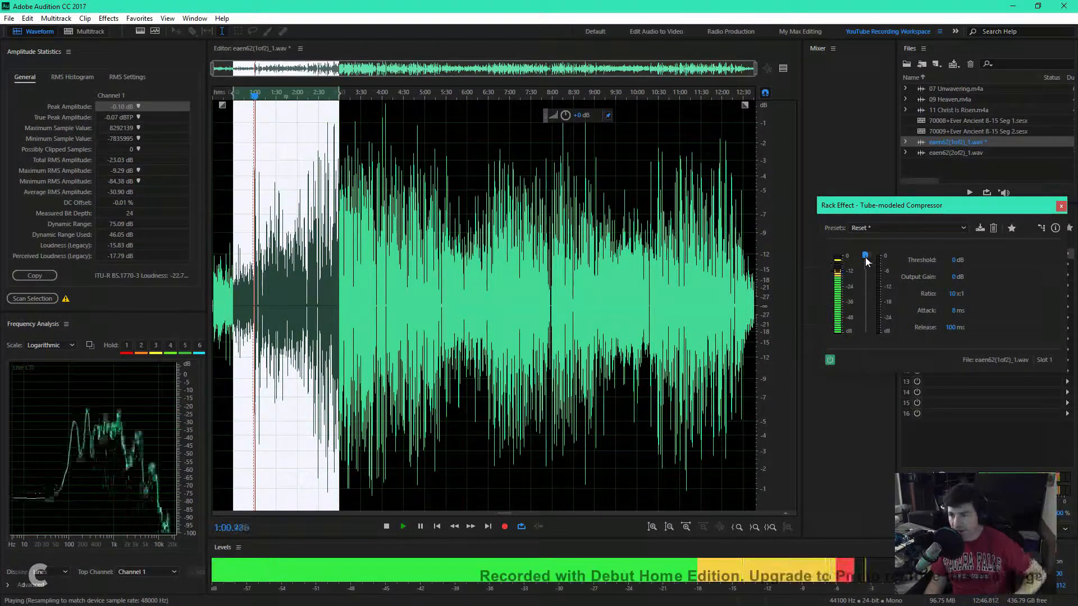
{"action": "left_click_drag", "start_coordinate": [866, 257], "coordinate": [869, 273]}
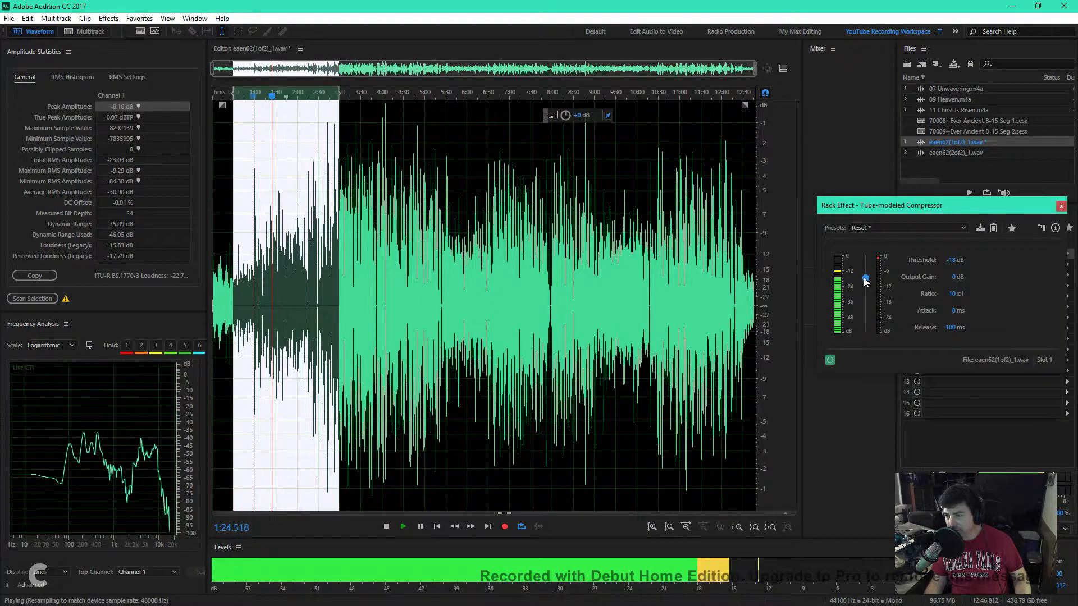
{"action": "left_click_drag", "start_coordinate": [866, 280], "coordinate": [869, 296]}
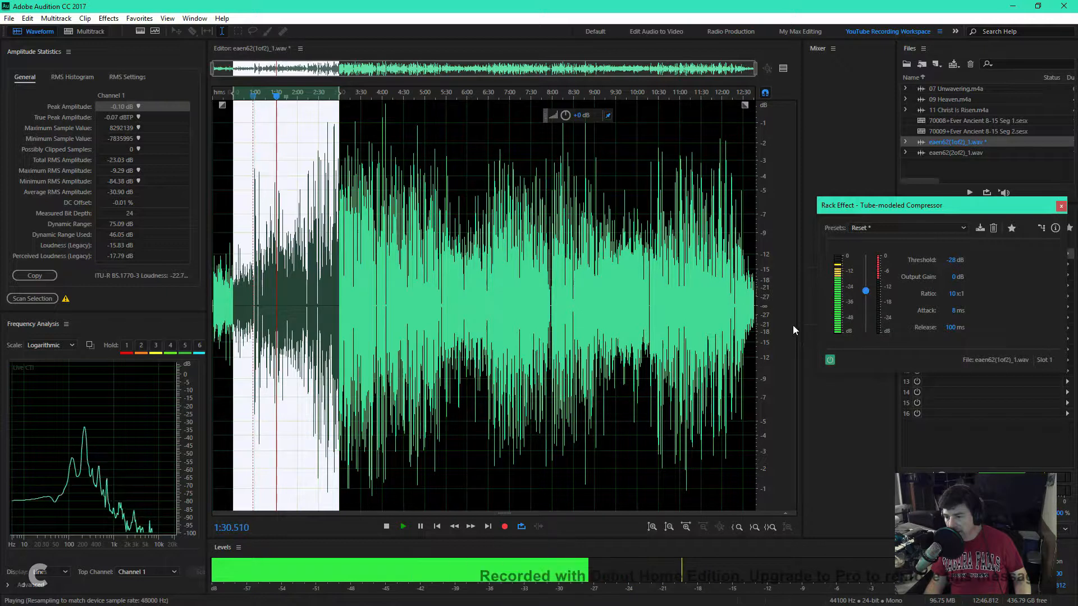
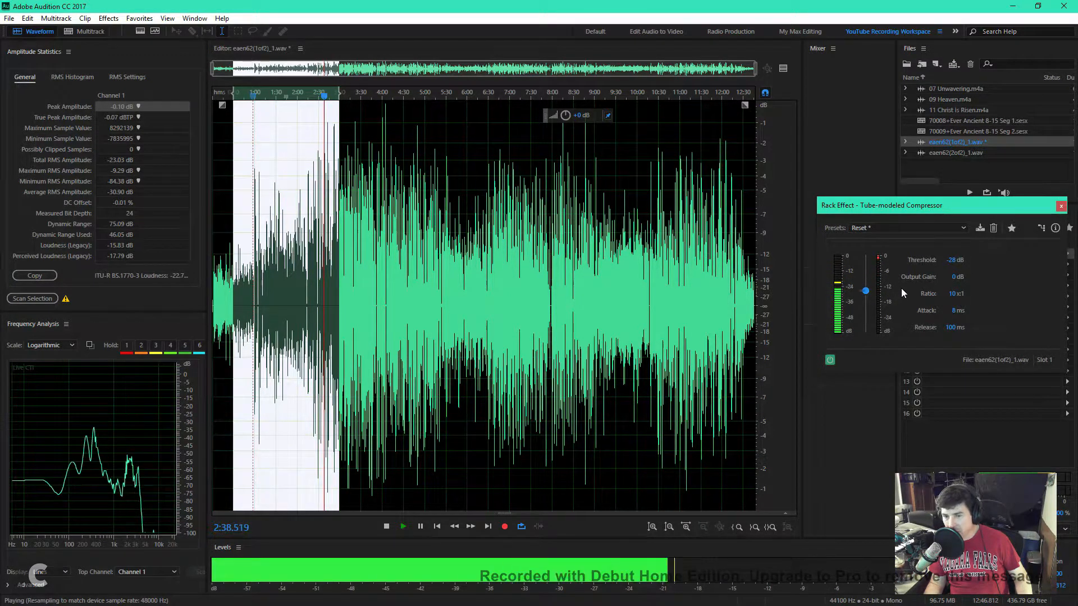
{"action": "key", "text": "space"}
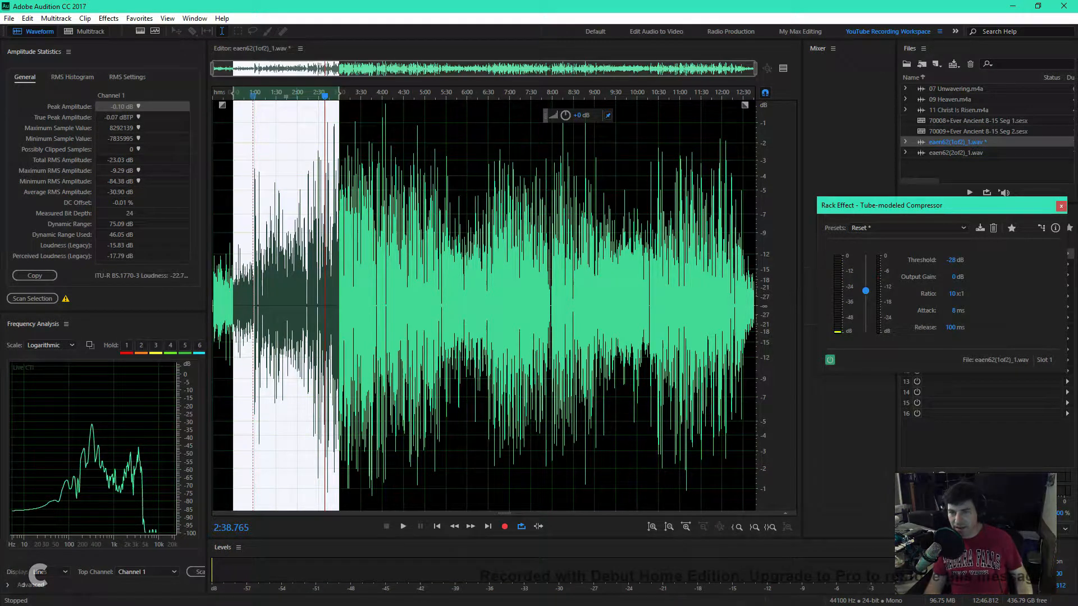
Step: Listen to the compressed louder passage from about 3:35 to 3:46, and select the entire file
{"action": "left_click", "coordinate": [336, 96]}
{"action": "left_click_drag", "start_coordinate": [338, 304], "coordinate": [433, 303]}
{"action": "left_click_drag", "start_coordinate": [233, 98], "coordinate": [347, 98]}
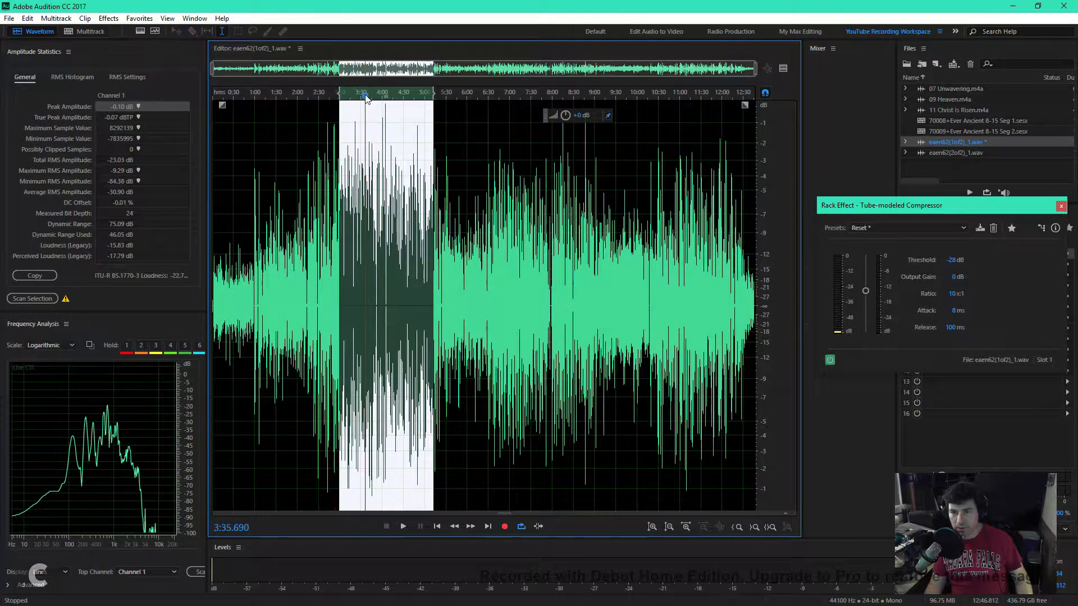
{"action": "left_click", "coordinate": [366, 96]}
{"action": "key", "text": "space"}
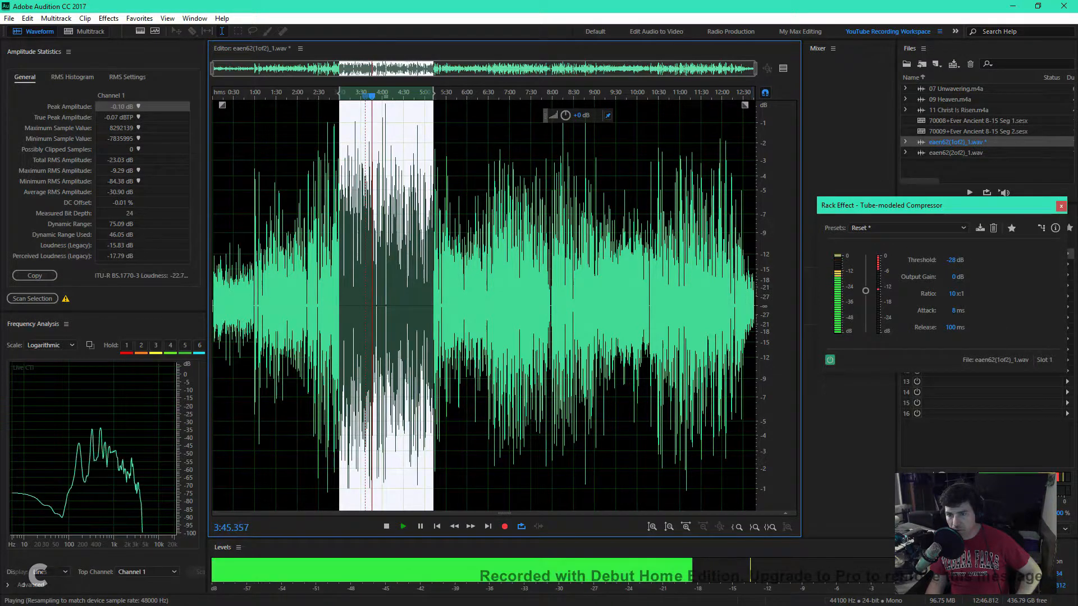
{"action": "key", "text": "space"}
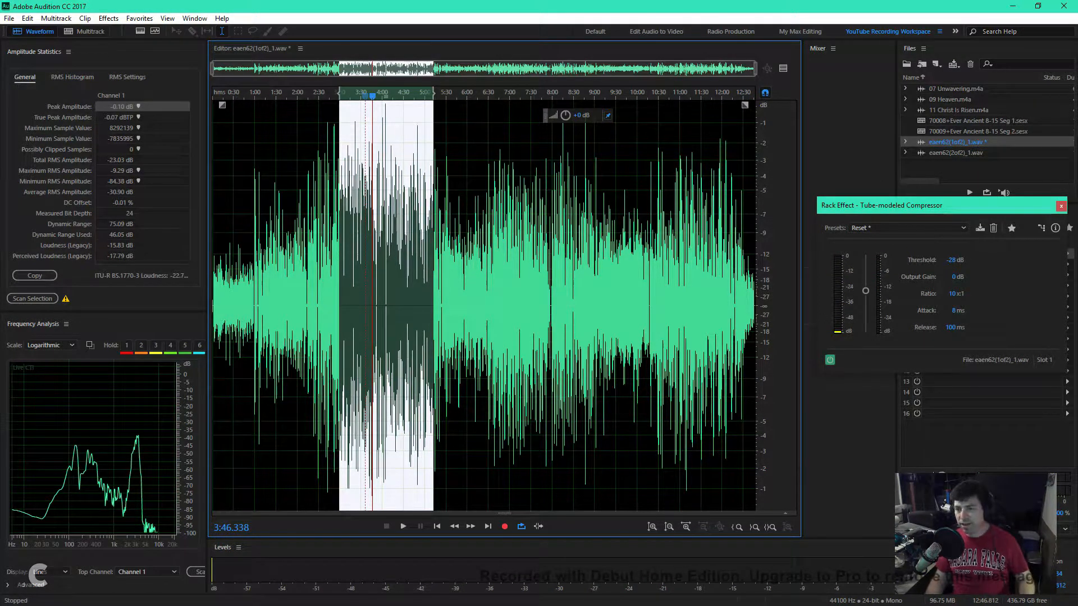
{"action": "key", "text": "ctrl+a"}
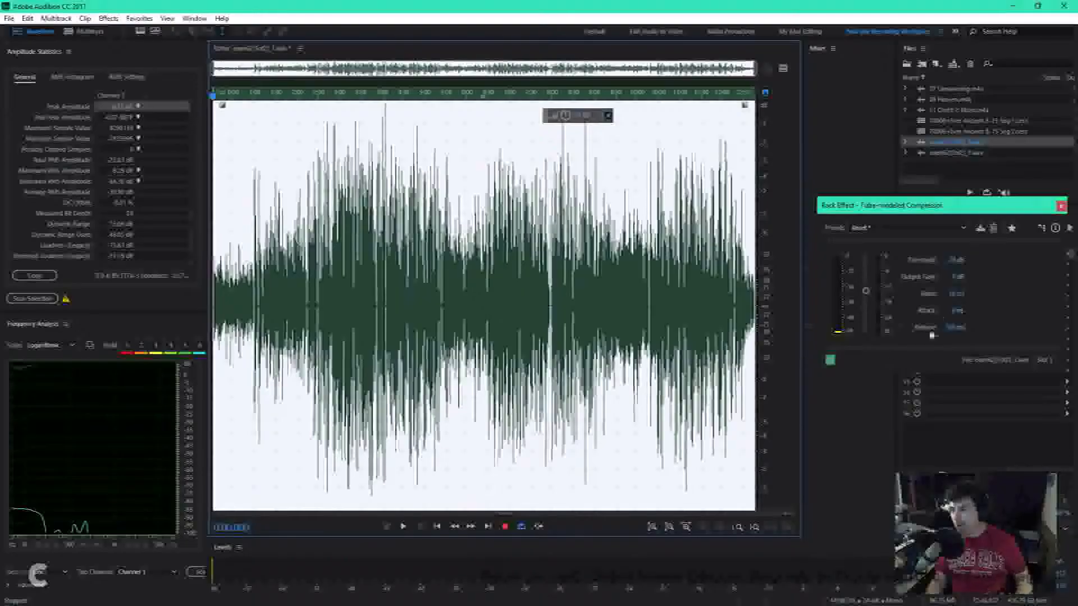
Step: Listen to the compressed audio from the beginning of the file and in the passage up to about 1:11
{"action": "key", "text": "space"}
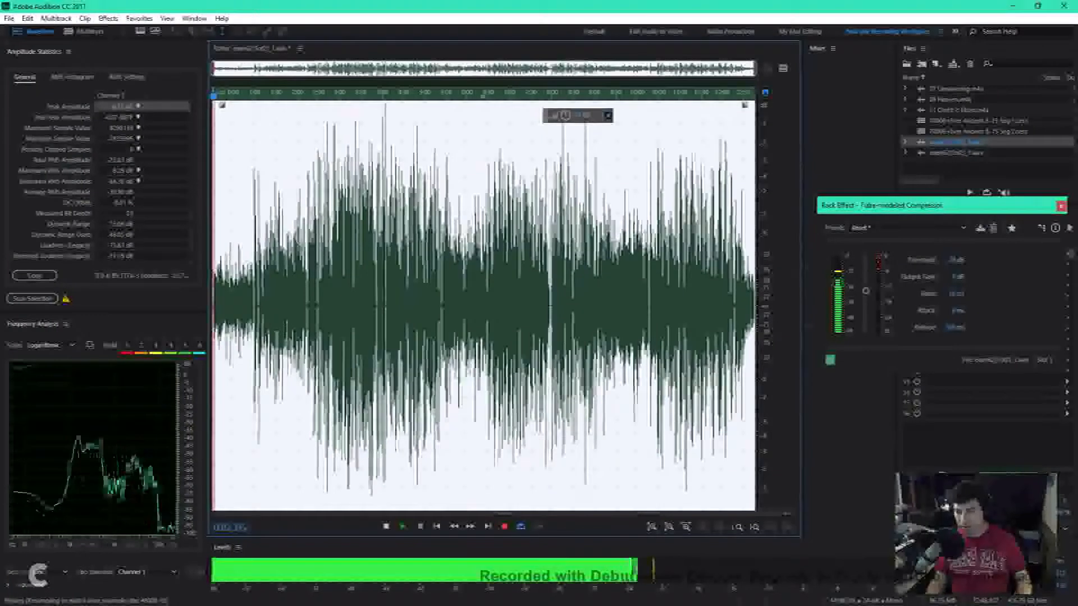
{"action": "key", "text": "space"}
{"action": "key", "text": "space"}
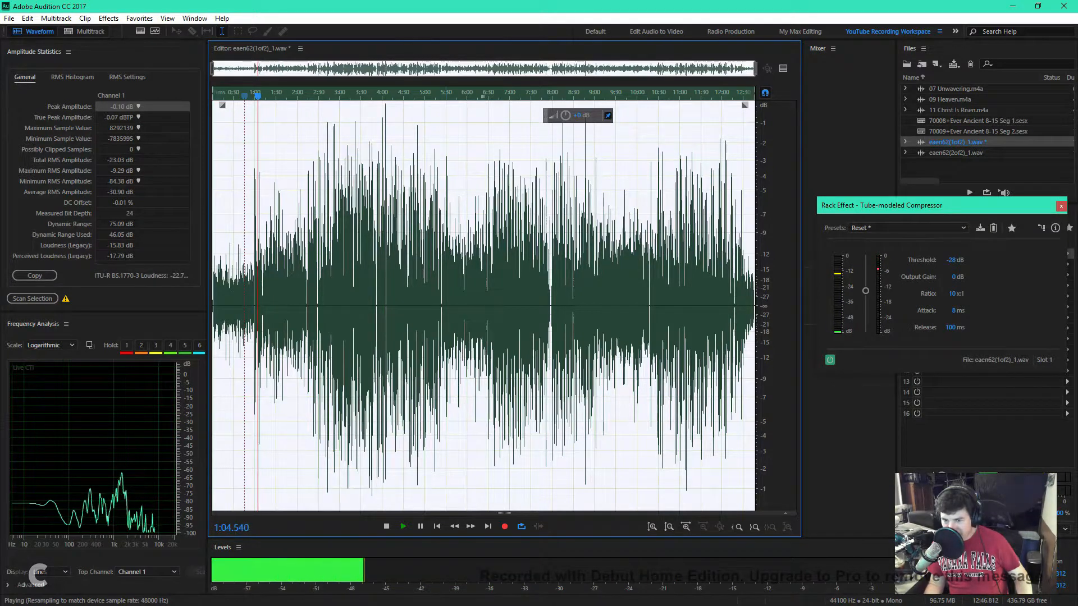
{"action": "key", "text": "space"}
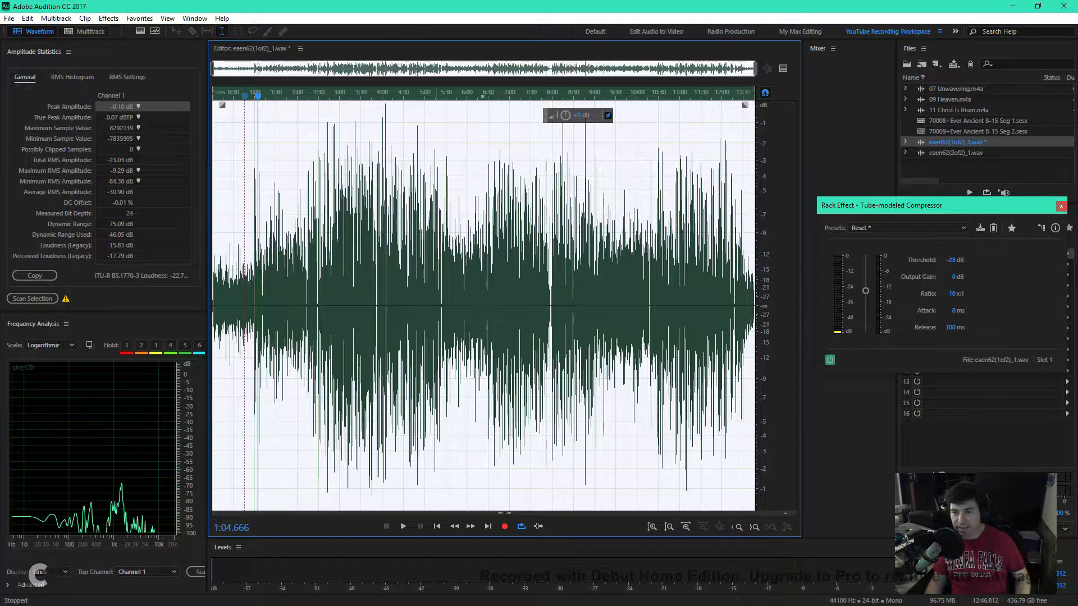
{"action": "key", "text": "space"}
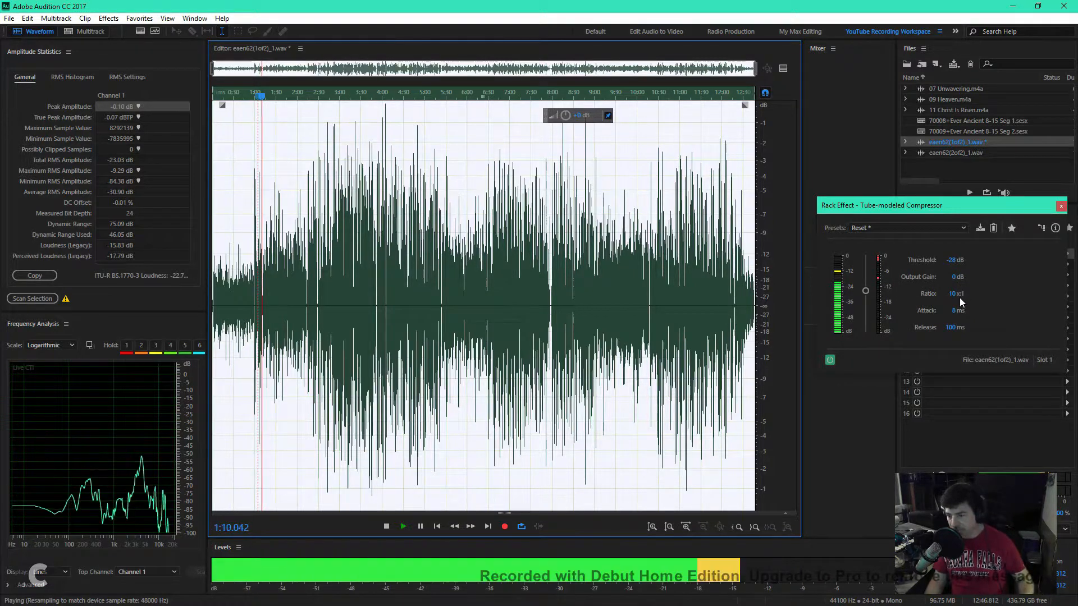
{"action": "key", "text": "space"}
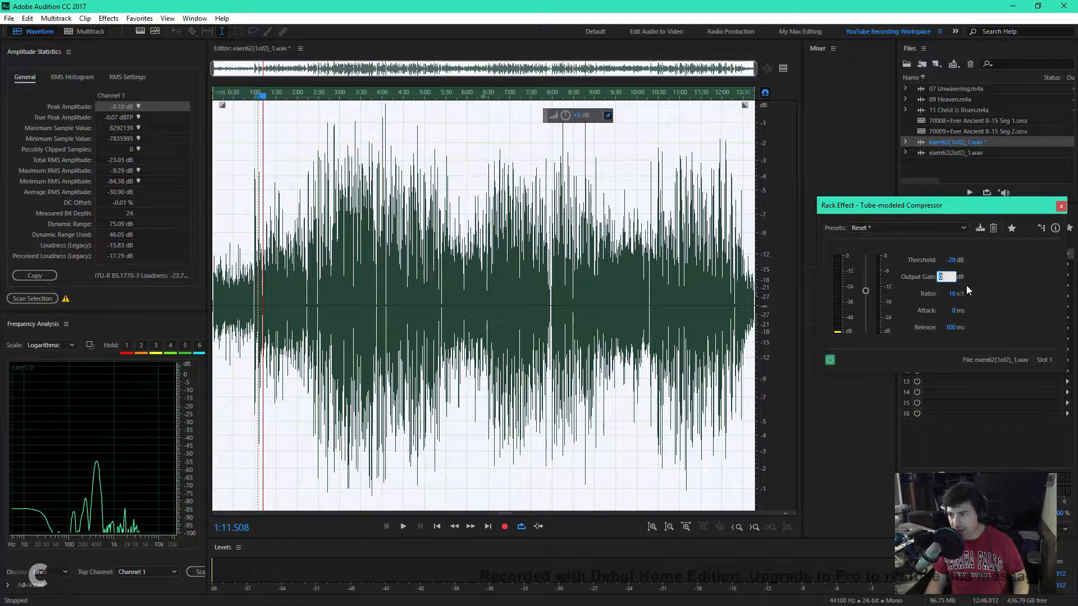
Step: Raise the compressor's output gain to 7.5 dB while listening to the audio from 2:30 to about 2:46
{"action": "double_click", "coordinate": [318, 303]}
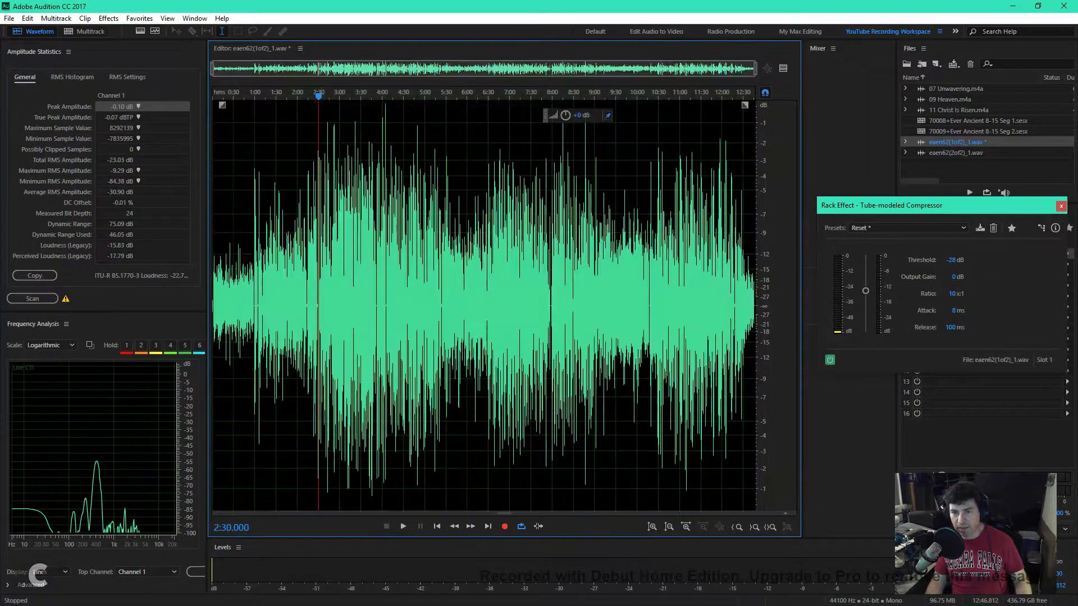
{"action": "key", "text": "space"}
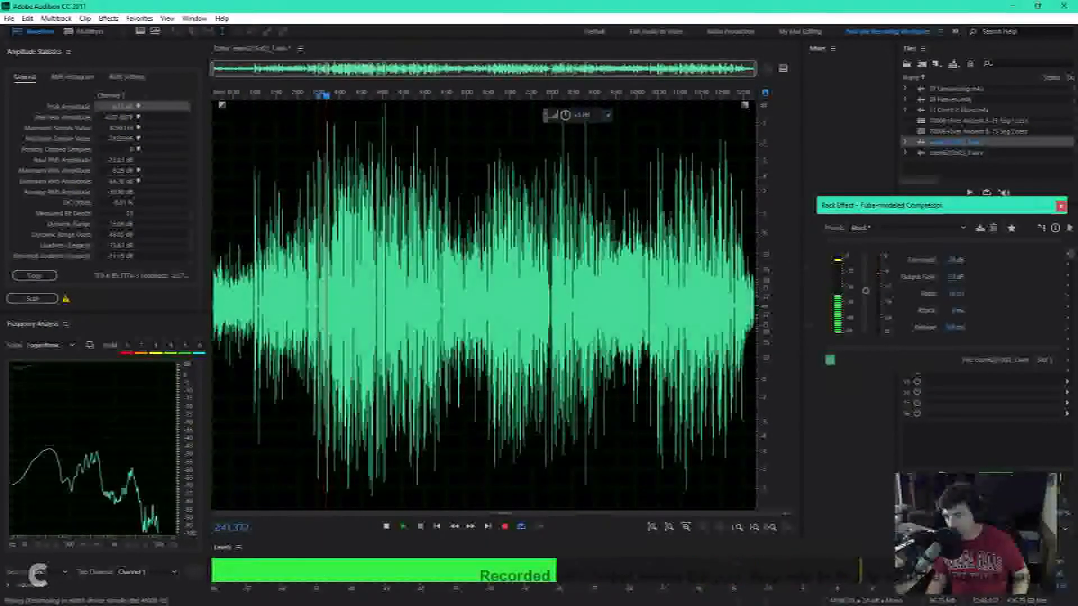
{"action": "left_click_drag", "start_coordinate": [952, 277], "coordinate": [987, 309]}
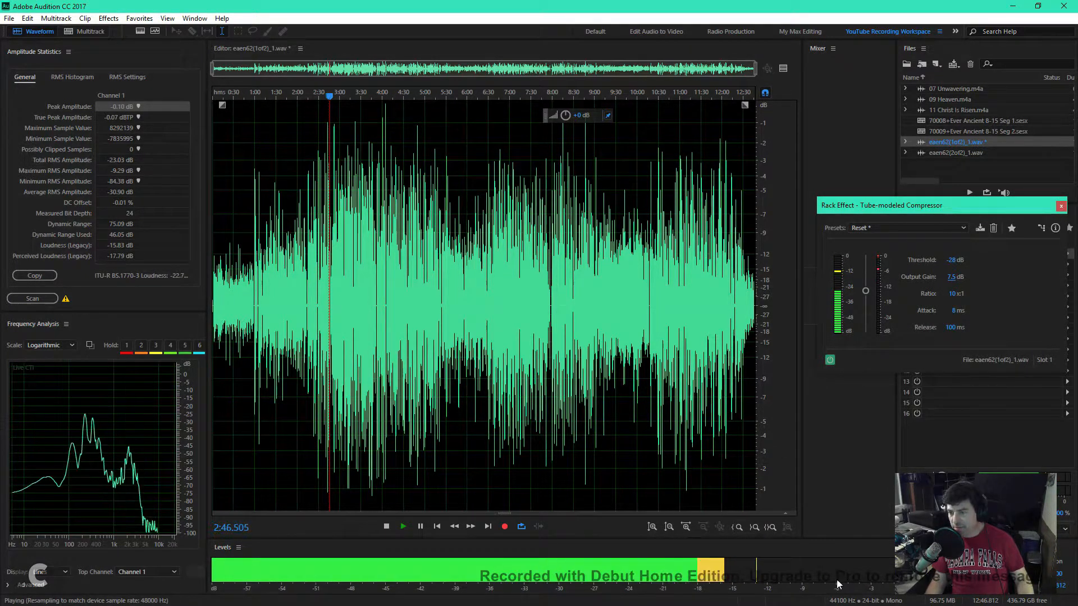
{"action": "key", "text": "space"}
Step: Listen to the quieter opening passage from about 0:30 to 0:43 to check its level
{"action": "left_click_drag", "start_coordinate": [330, 96], "coordinate": [234, 96]}
{"action": "key", "text": "space"}
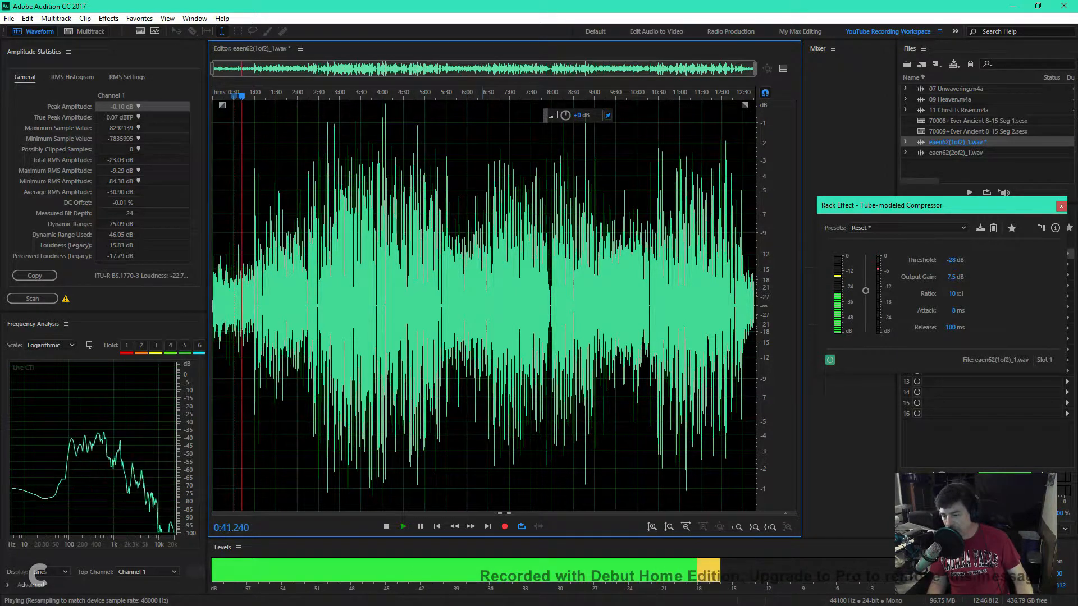
{"action": "key", "text": "space"}
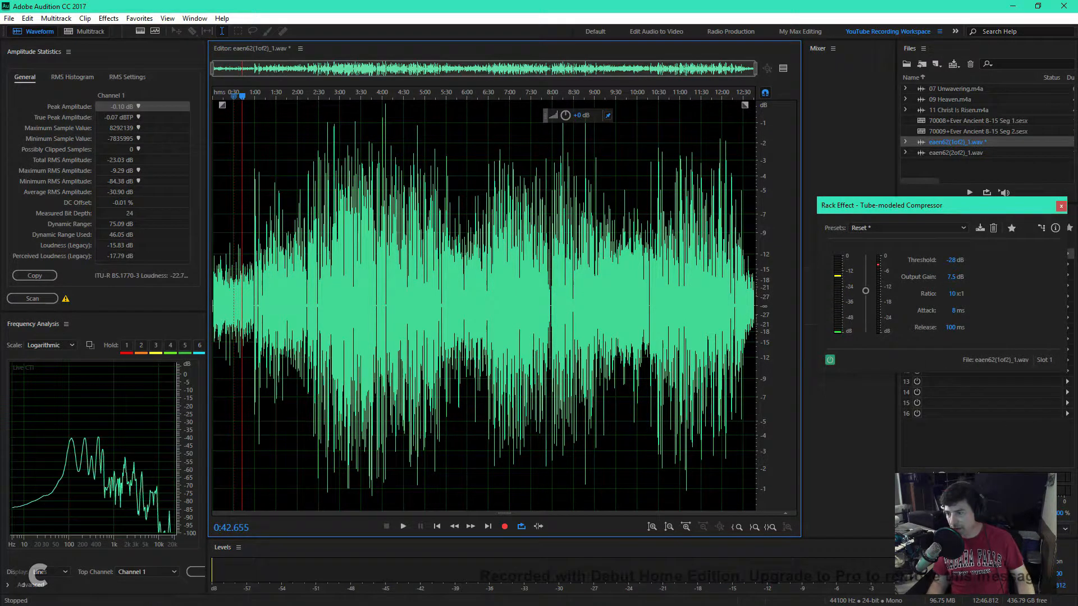
{"action": "key", "text": "space"}
{"action": "key", "text": "space"}
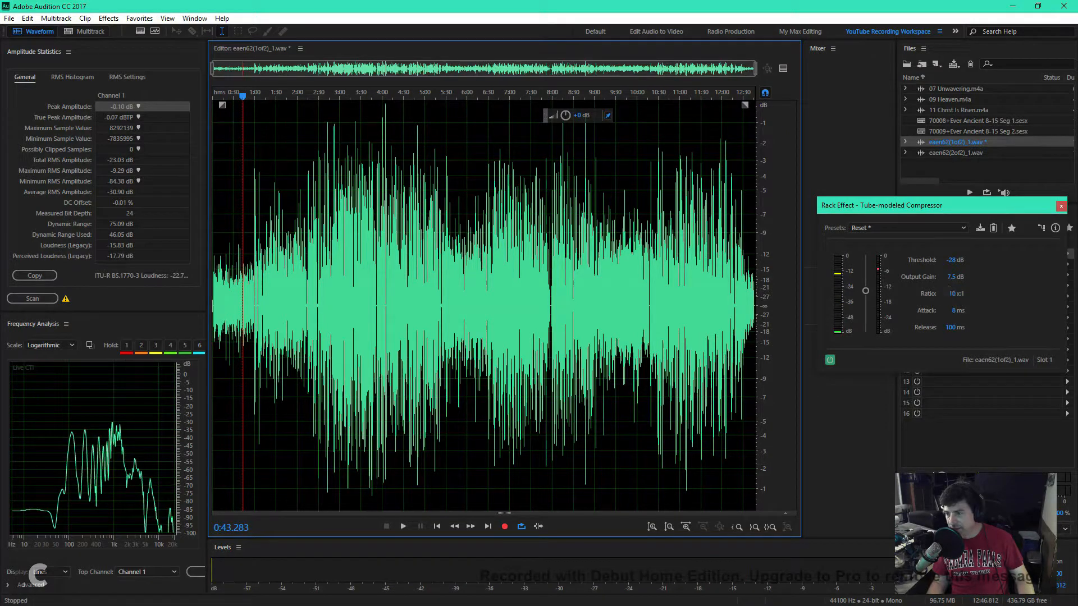
Step: Set the compressor's output gain to 9.6 dB while listening from about 0:43 to 1:07, and check the louder passage at about 3:02
{"action": "left_click_drag", "start_coordinate": [951, 277], "coordinate": [977, 277]}
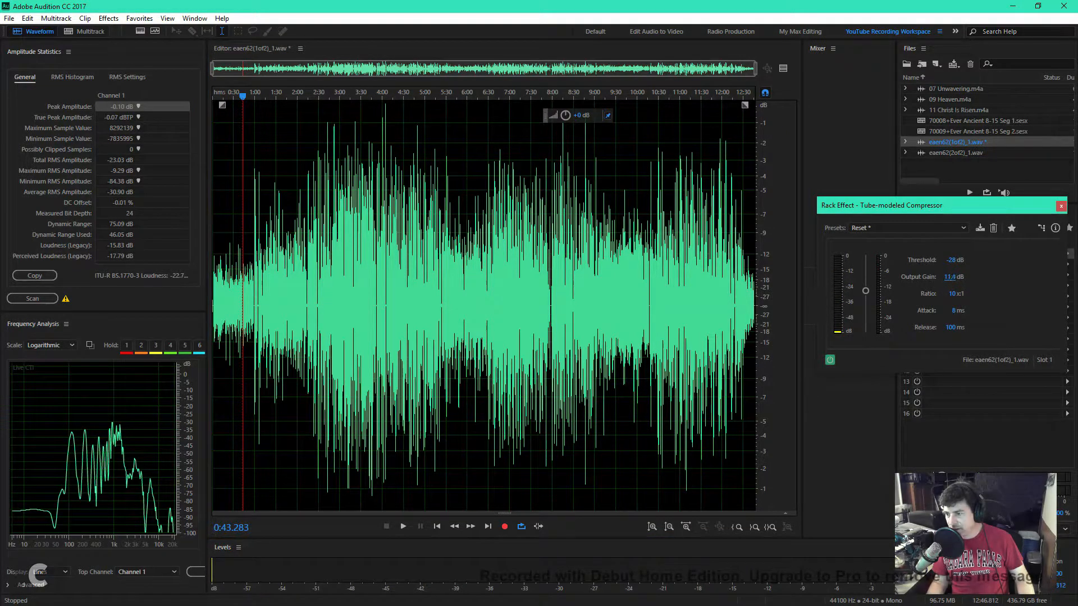
{"action": "key", "text": "space"}
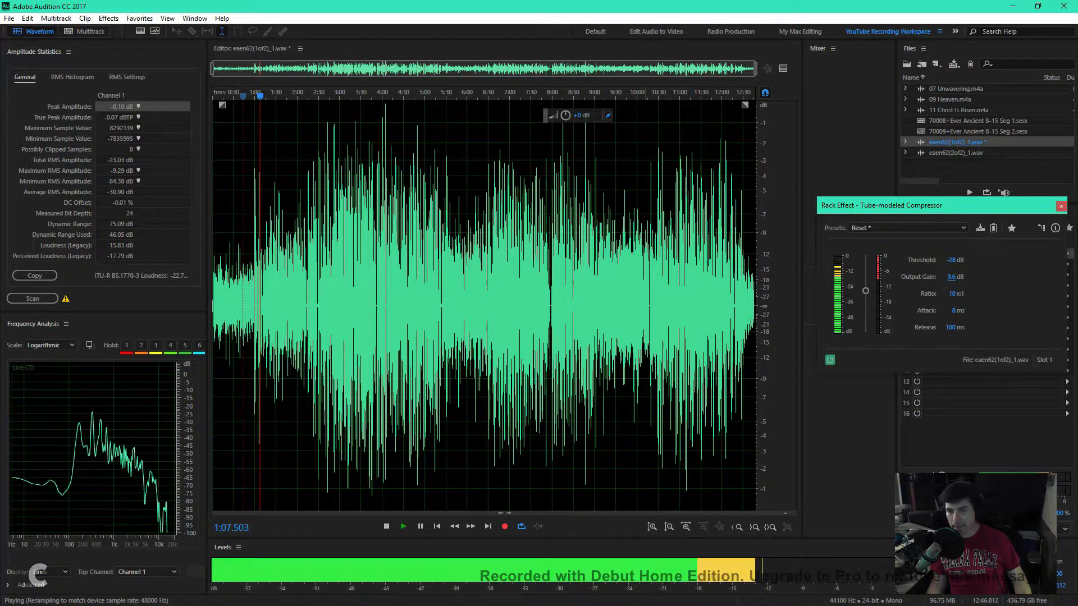
{"action": "key", "text": "space"}
{"action": "left_click", "coordinate": [339, 92]}
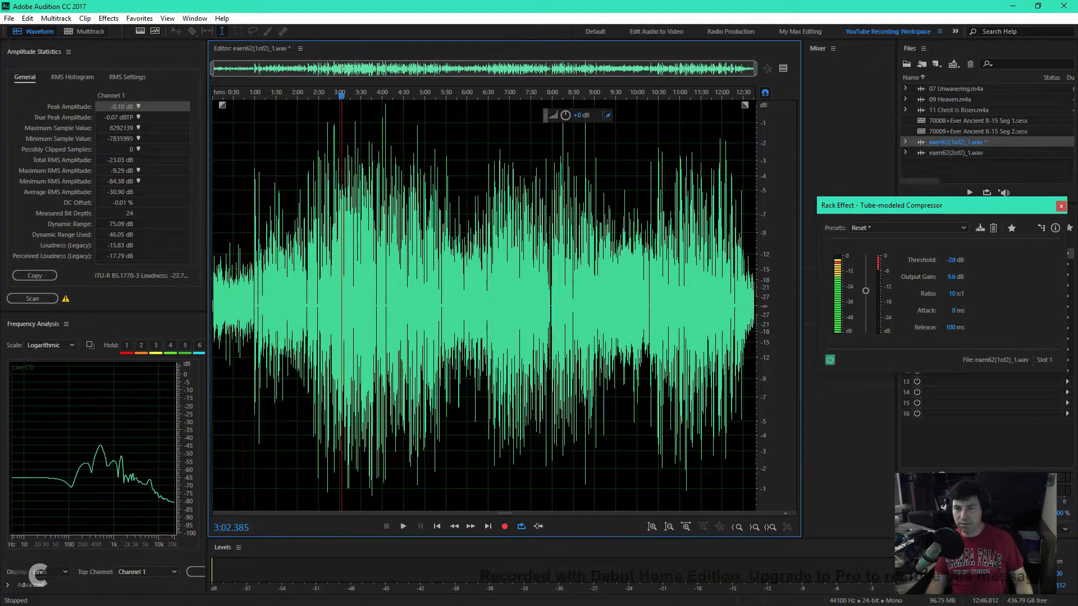
{"action": "key", "text": "space"}
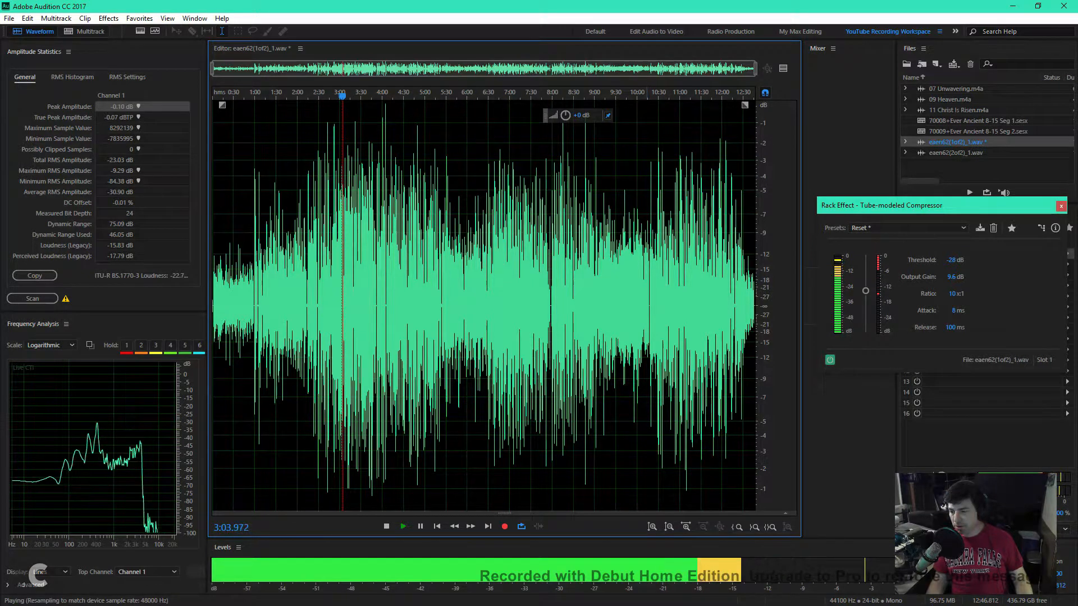
{"action": "key", "text": "space"}
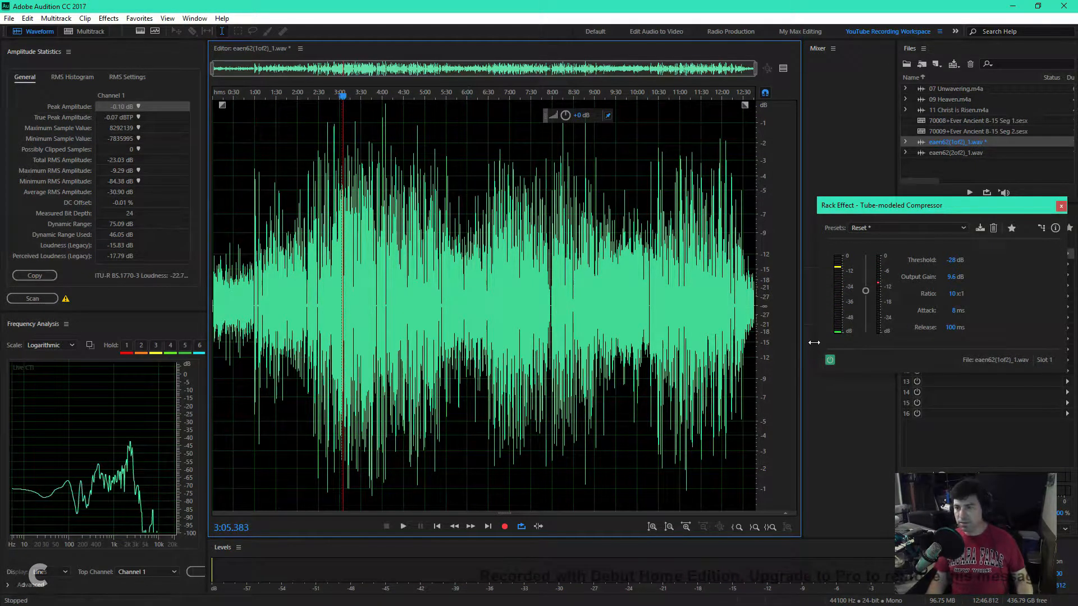
Step: Add a Hard Limiter in slot 2 of the effects rack with the Limit to -6dB preset
{"action": "left_click", "coordinate": [1061, 207]}
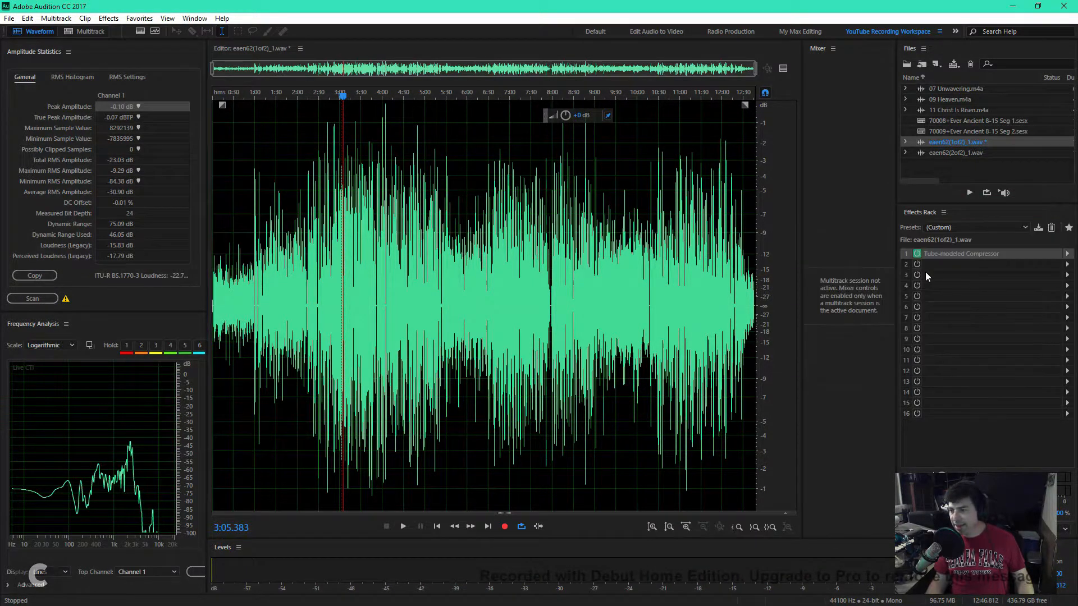
{"action": "left_click", "coordinate": [1067, 264]}
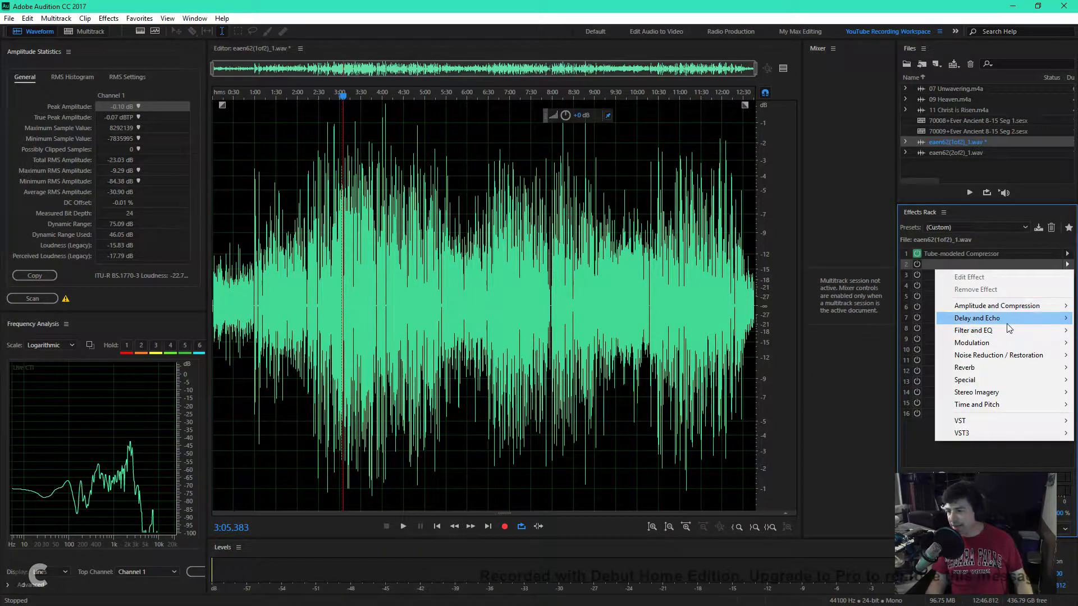
{"action": "mouse_move", "coordinate": [1016, 312]}
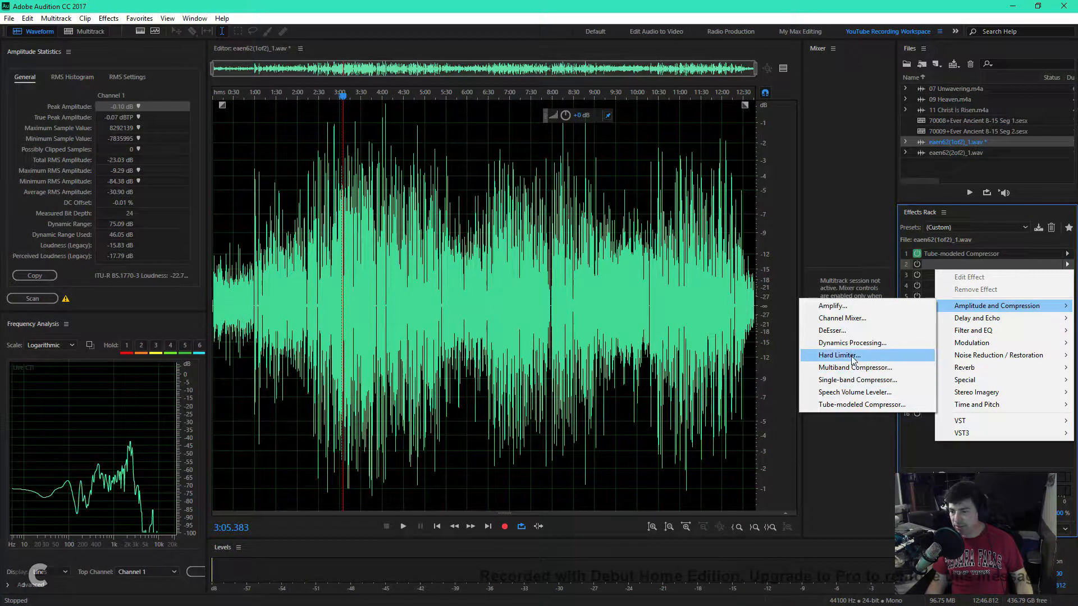
{"action": "left_click", "coordinate": [850, 356]}
{"action": "left_click", "coordinate": [534, 236]}
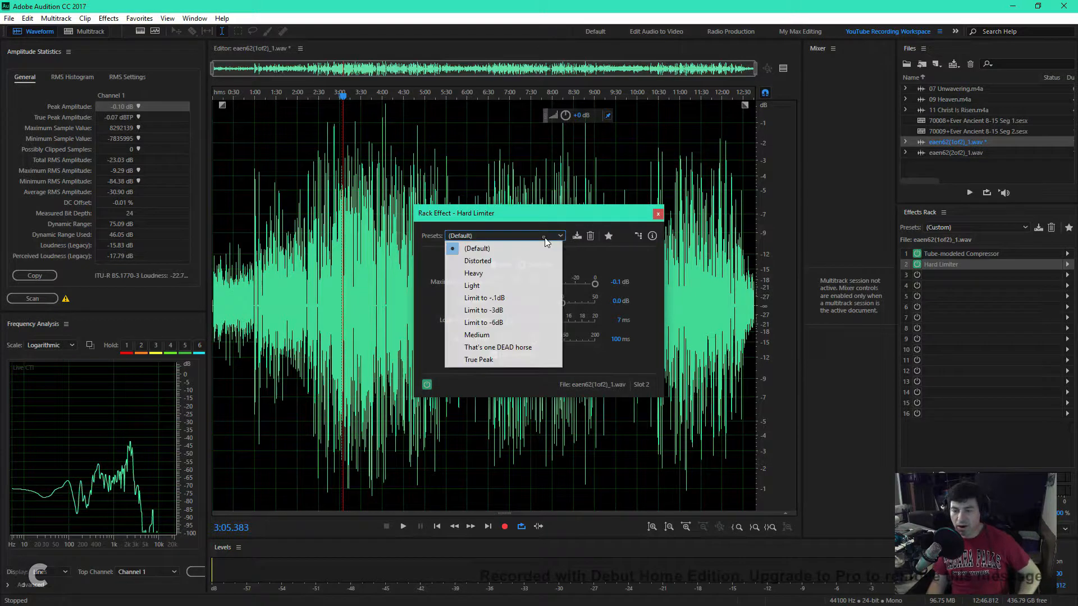
{"action": "left_click", "coordinate": [490, 322]}
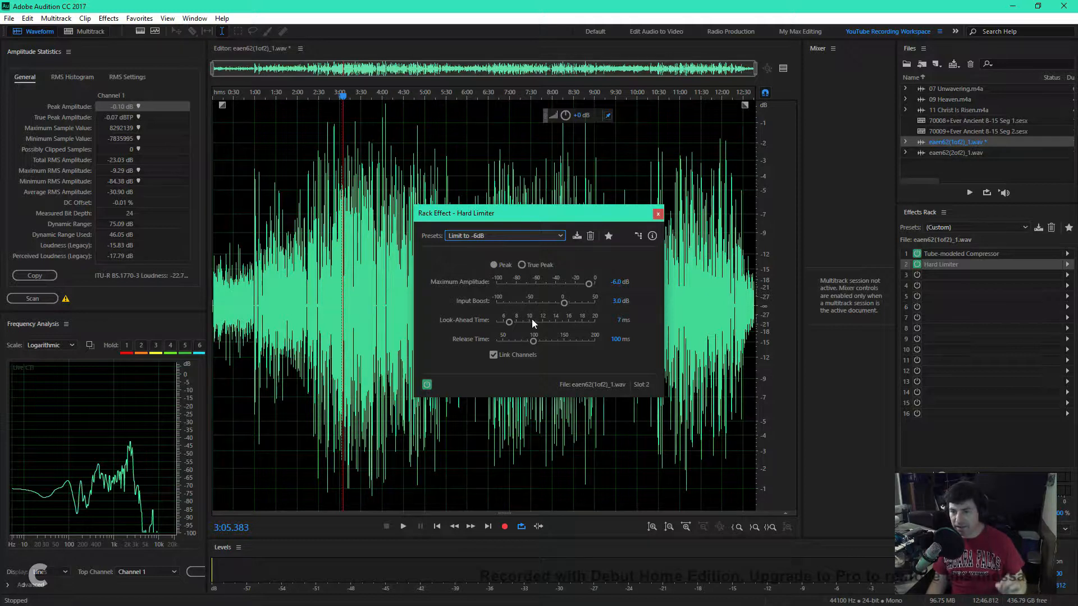
{"action": "left_click", "coordinate": [657, 214]}
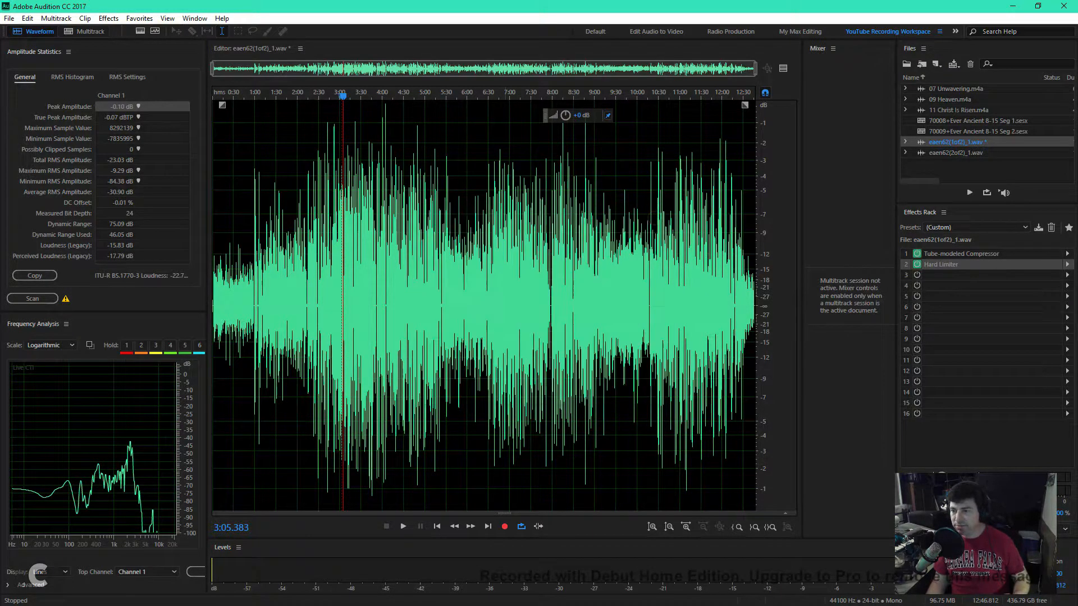
Step: Listen to the limited audio from about 3:05 to 3:08 and from about 0:40 to 1:02
{"action": "key", "text": "space"}
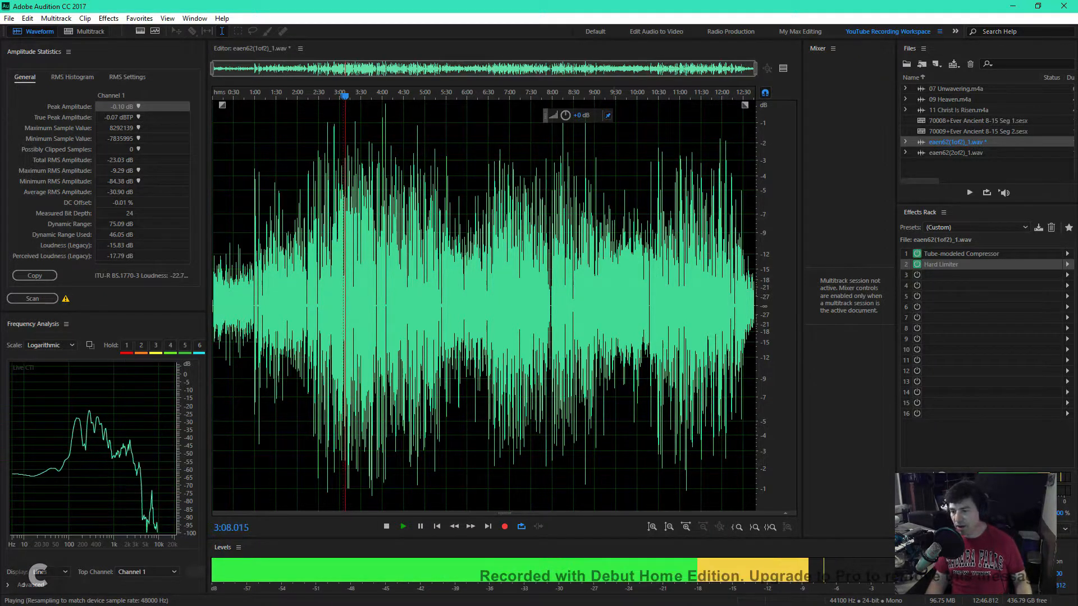
{"action": "key", "text": "space"}
{"action": "left_click", "coordinate": [240, 224]}
{"action": "key", "text": "space"}
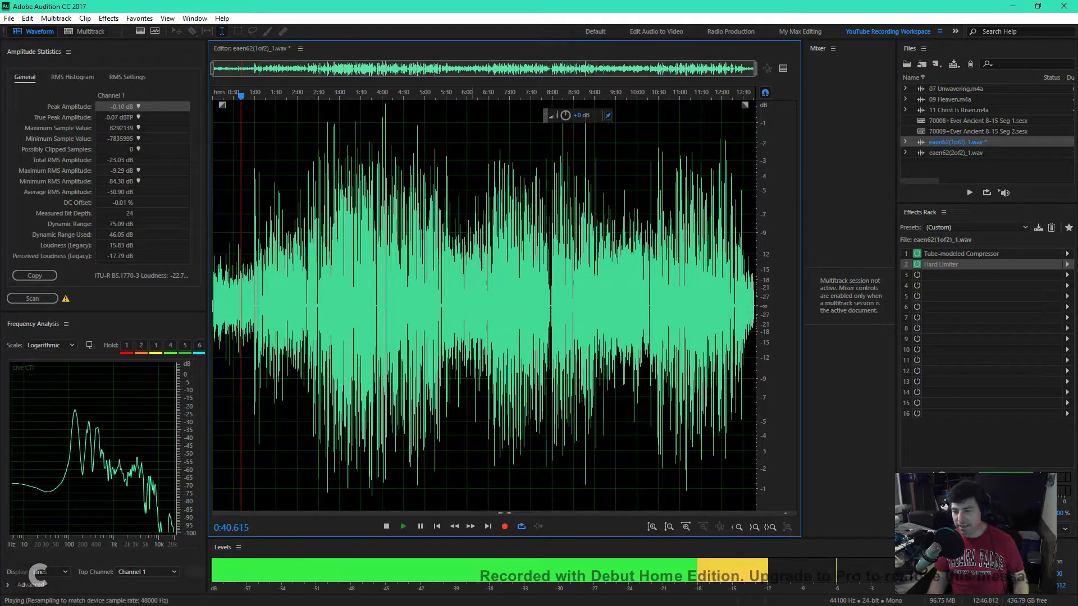
{"action": "key", "text": "space"}
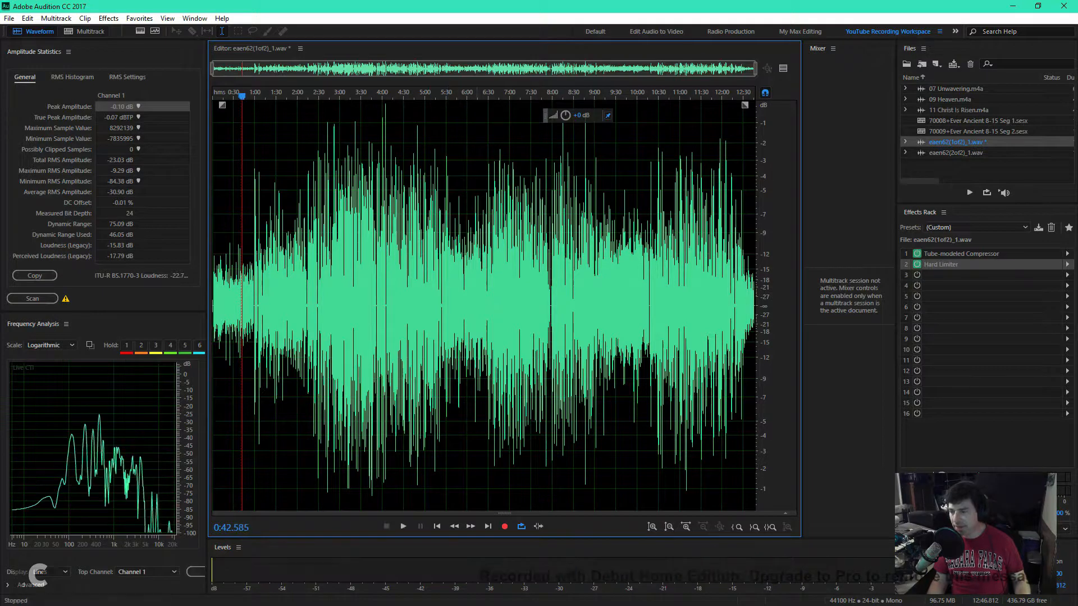
{"action": "key", "text": "space"}
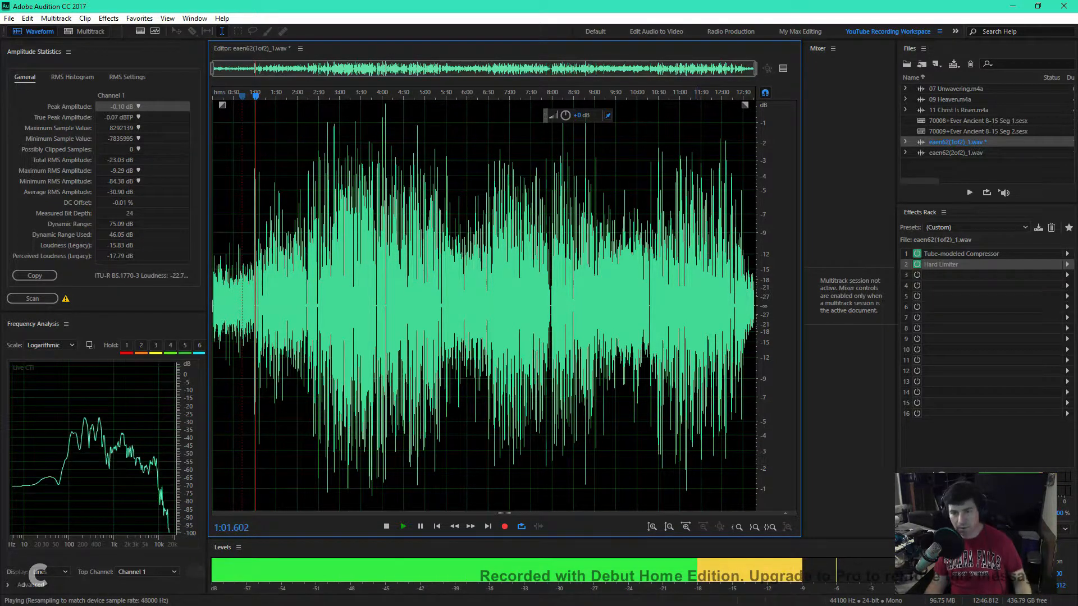
{"action": "key", "text": "space"}
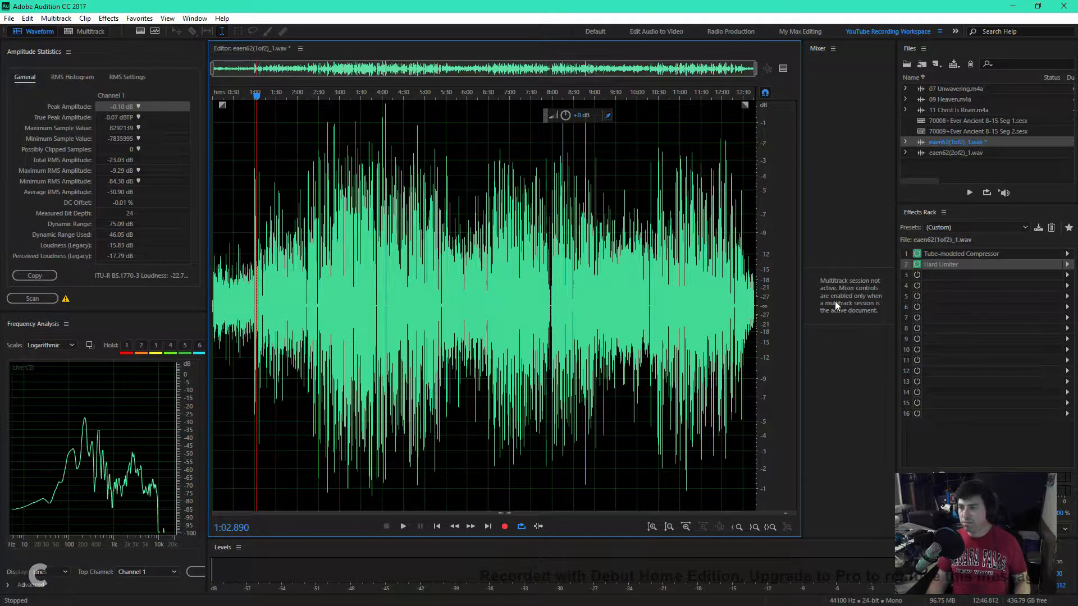
Step: Apply the effects rack to the entire file and listen to the ending up to about 12:38
{"action": "key", "text": "ctrl+a"}
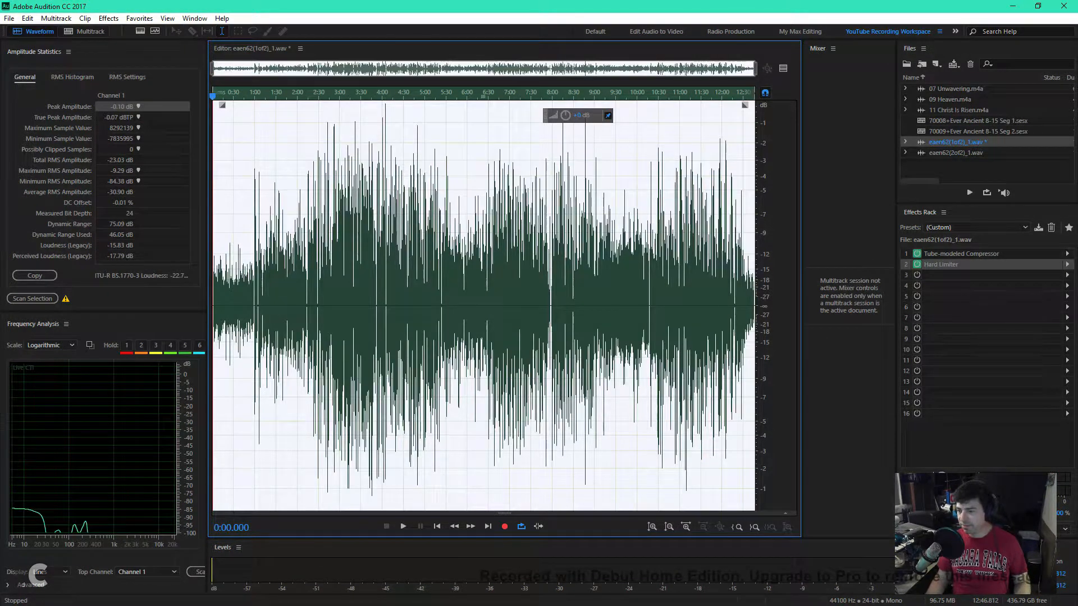
{"action": "left_click", "coordinate": [1067, 547]}
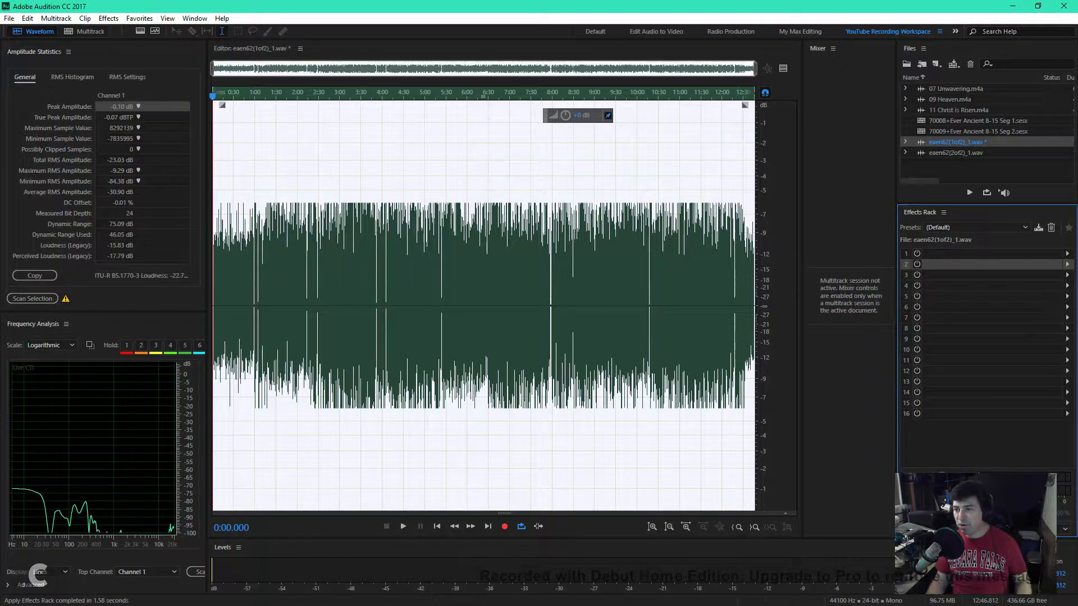
{"action": "left_click", "coordinate": [466, 168]}
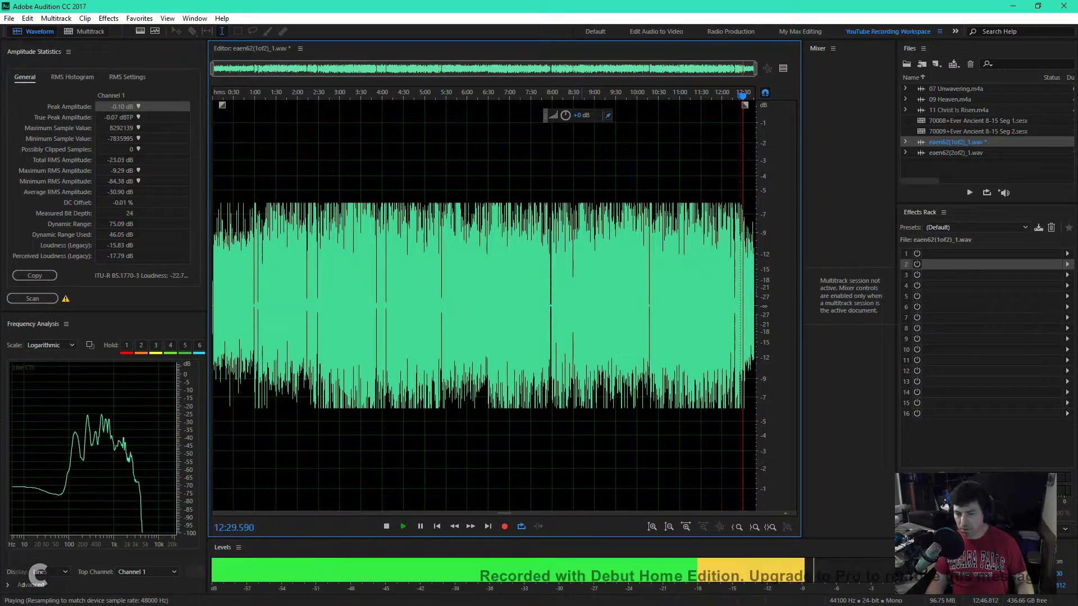
{"action": "key", "text": "space"}
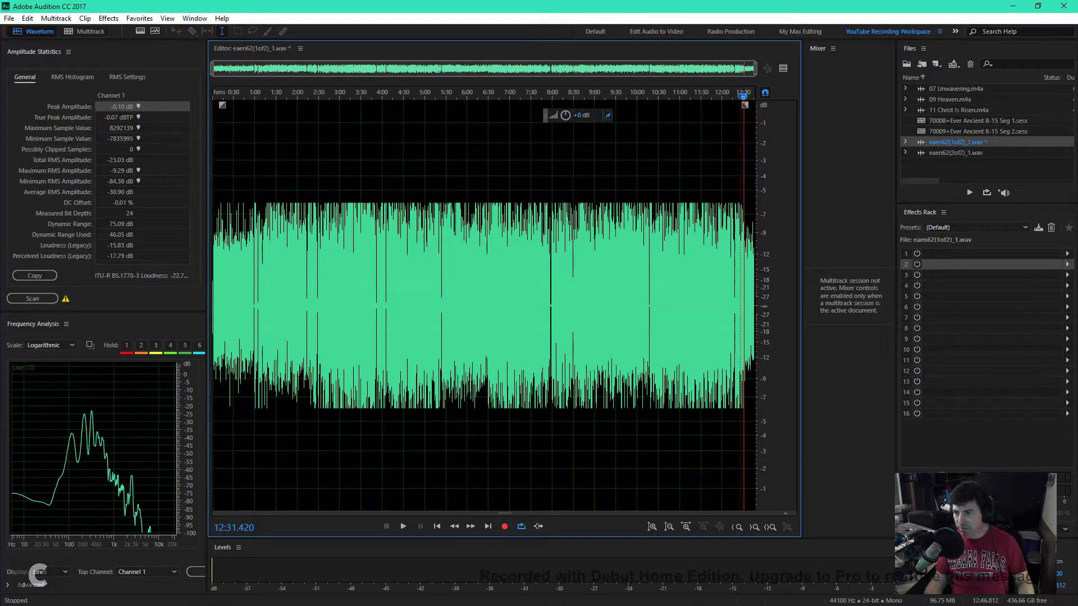
{"action": "key", "text": "space"}
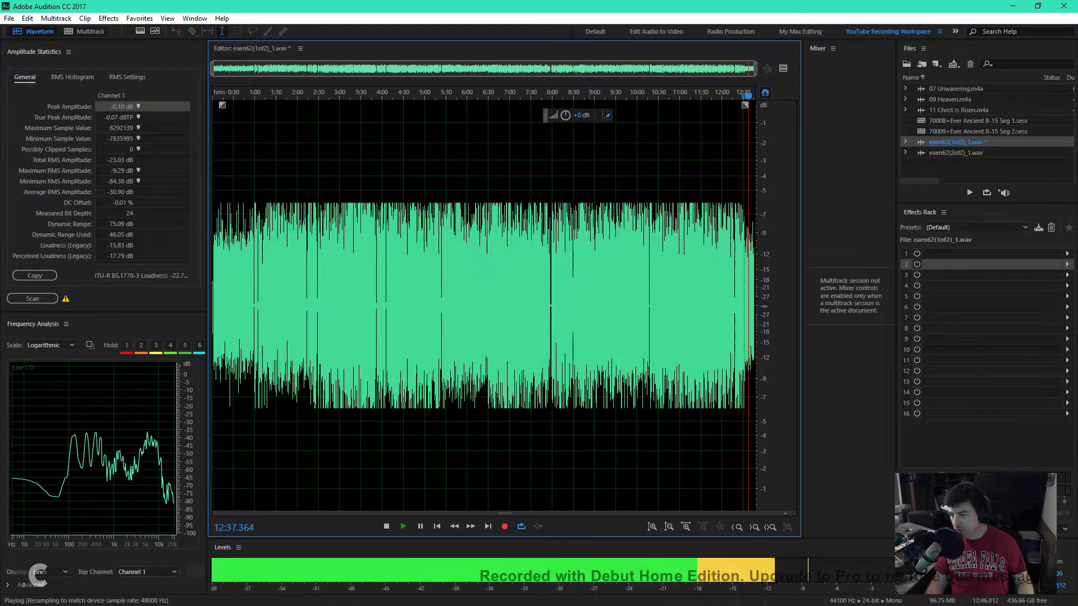
{"action": "key", "text": "space"}
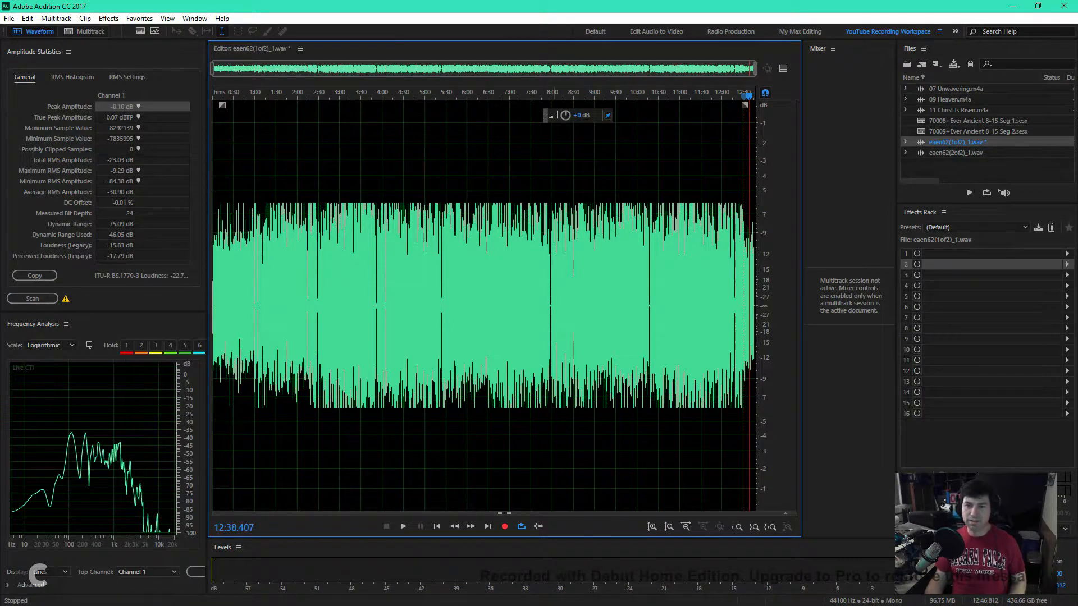
Step: Save the processed first-segment file and play it from about 8:30
{"action": "key", "text": "ctrl+s"}
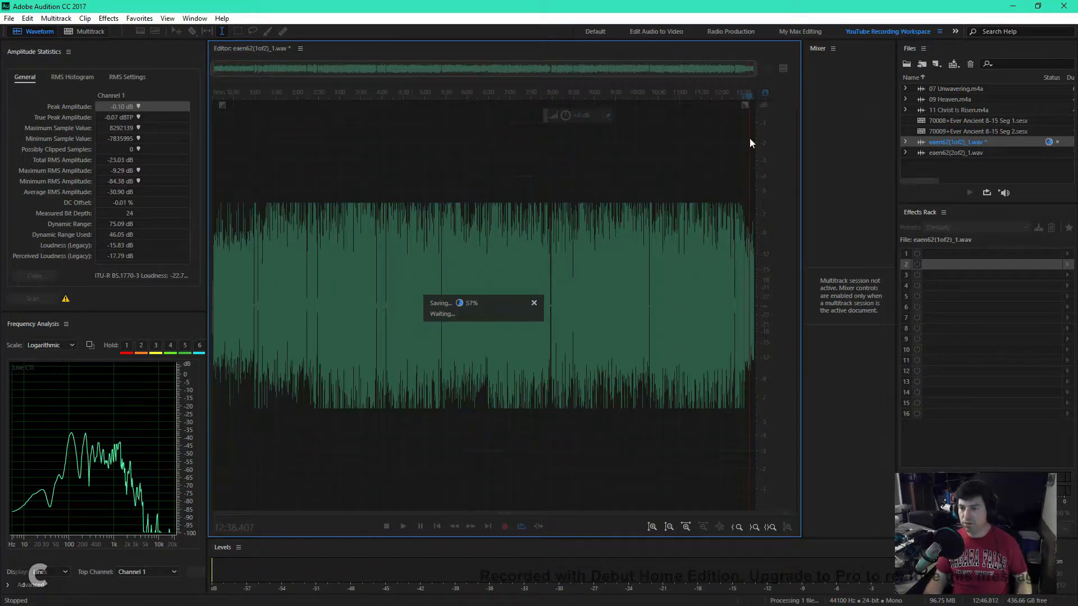
{"action": "key", "text": "space"}
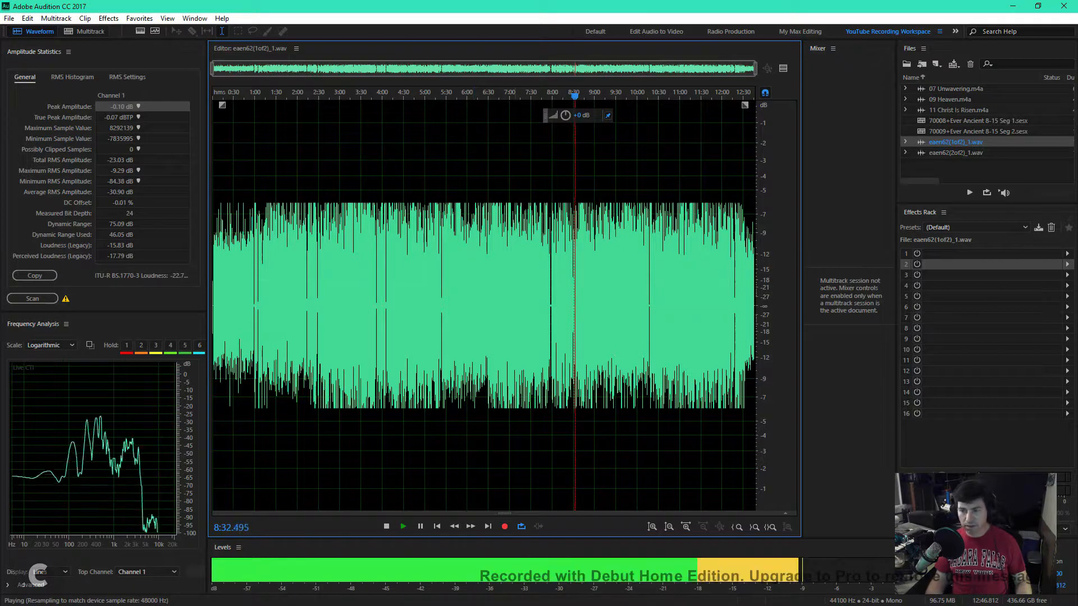
Step: Listen to passages of the processed first-segment file from about 6:08, 4:11, 2:49 and 2:02
{"action": "key", "text": "space"}
{"action": "left_click", "coordinate": [471, 95]}
{"action": "key", "text": "space"}
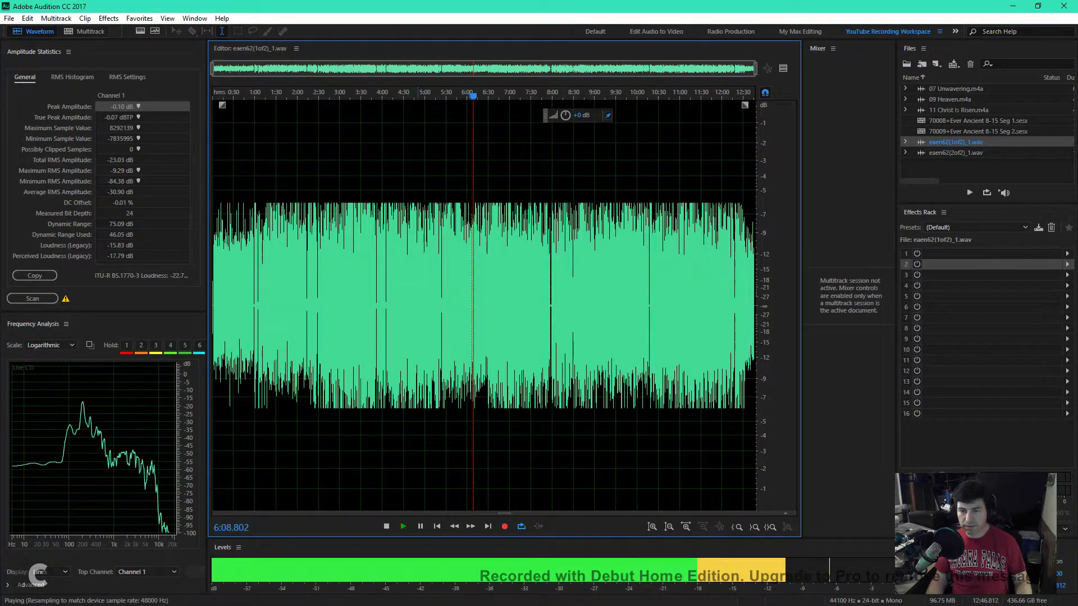
{"action": "key", "text": "space"}
{"action": "left_click", "coordinate": [391, 97]}
{"action": "key", "text": "space"}
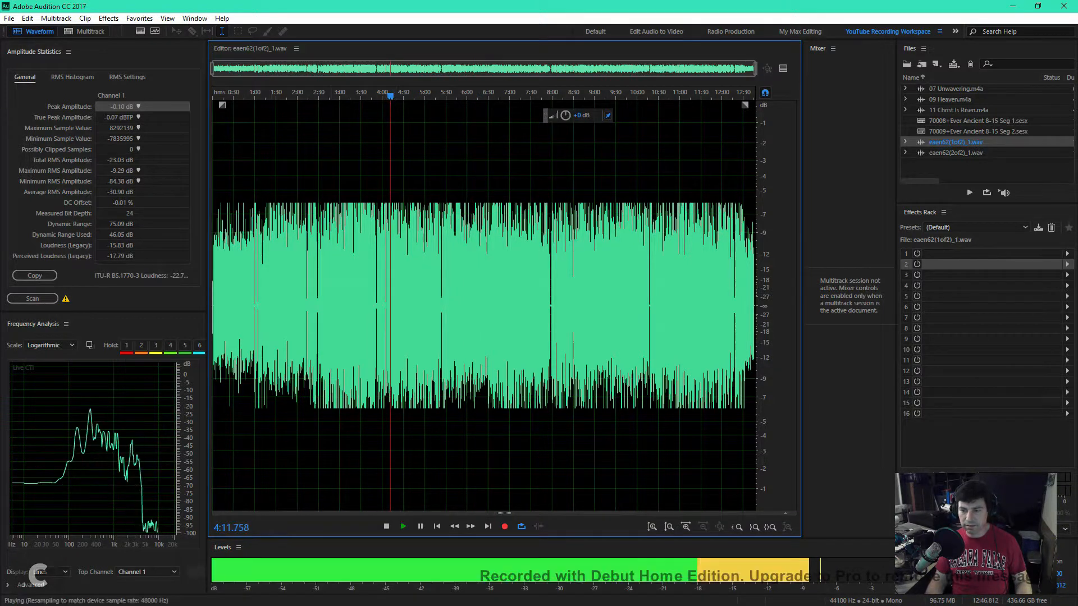
{"action": "key", "text": "space"}
{"action": "left_click", "coordinate": [331, 97]}
{"action": "key", "text": "space"}
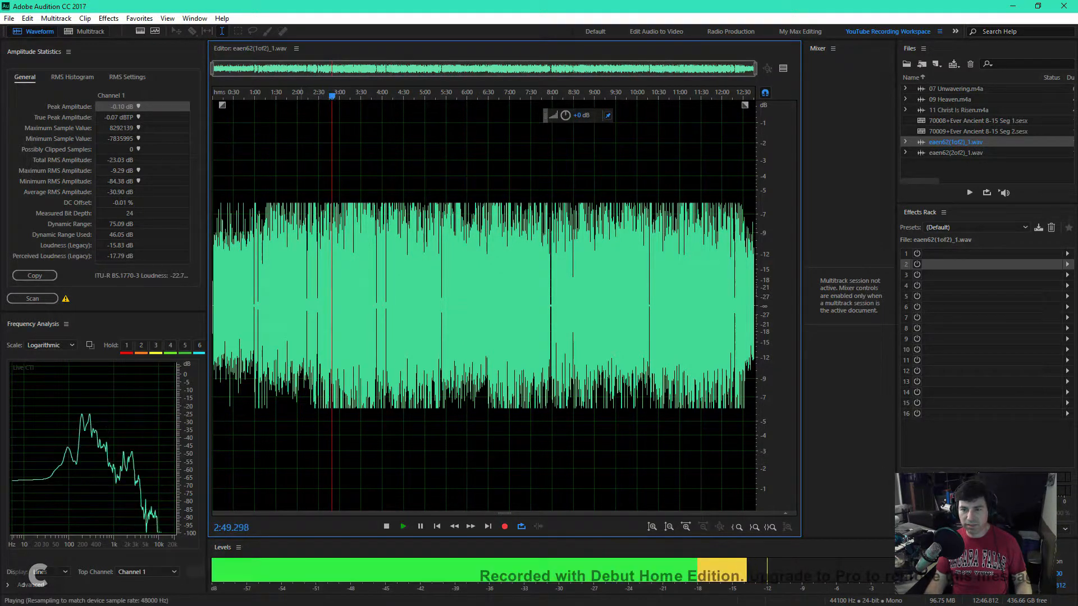
{"action": "left_click", "coordinate": [299, 94]}
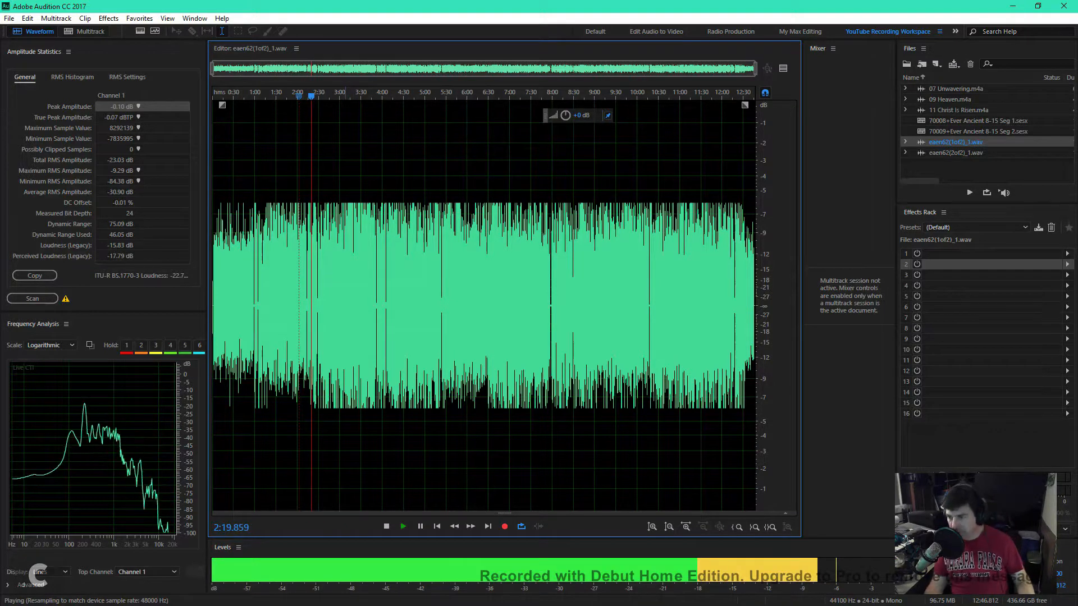
{"action": "key", "text": "space"}
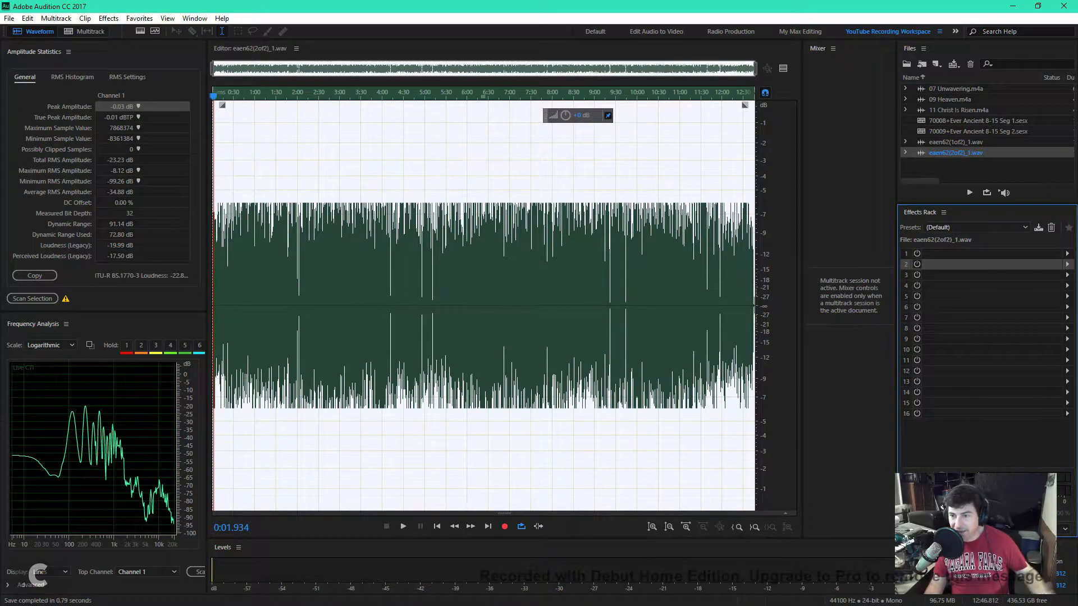
Step: Open the session 70008+Ever Ancient 8-15 Seg 1.sesx and place eaem62(1of2)_1.wav on Track 1 near the opening music
{"action": "left_click", "coordinate": [552, 303]}
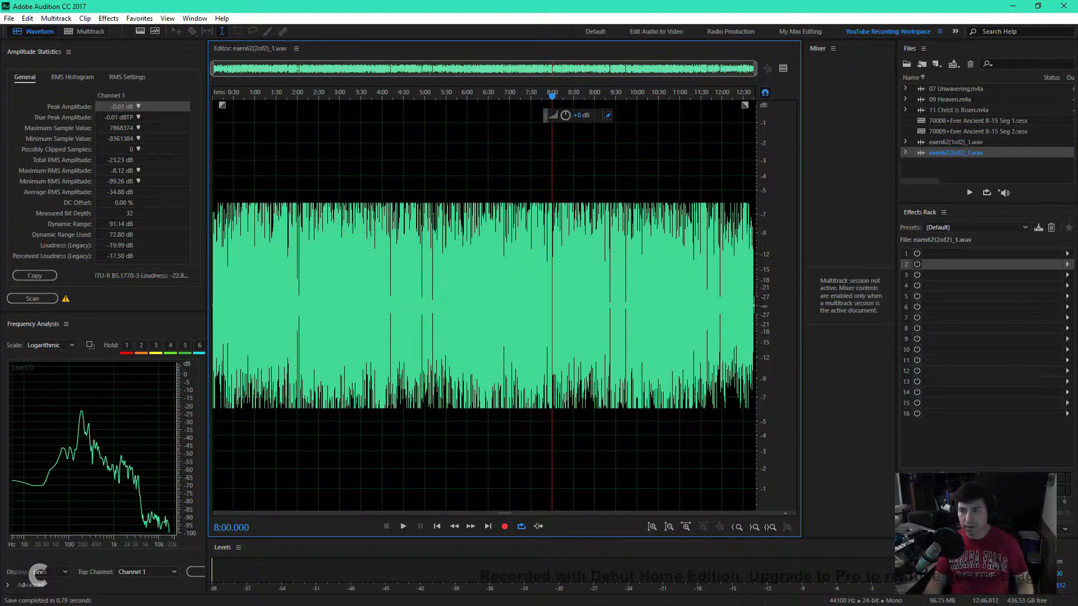
{"action": "double_click", "coordinate": [955, 121]}
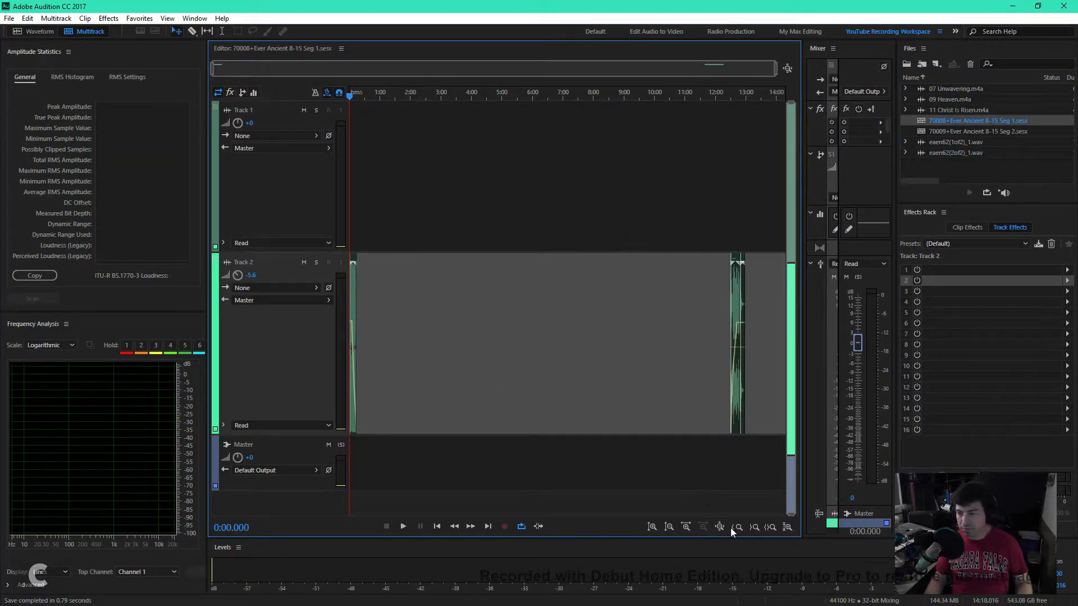
{"action": "left_click", "coordinate": [685, 528]}
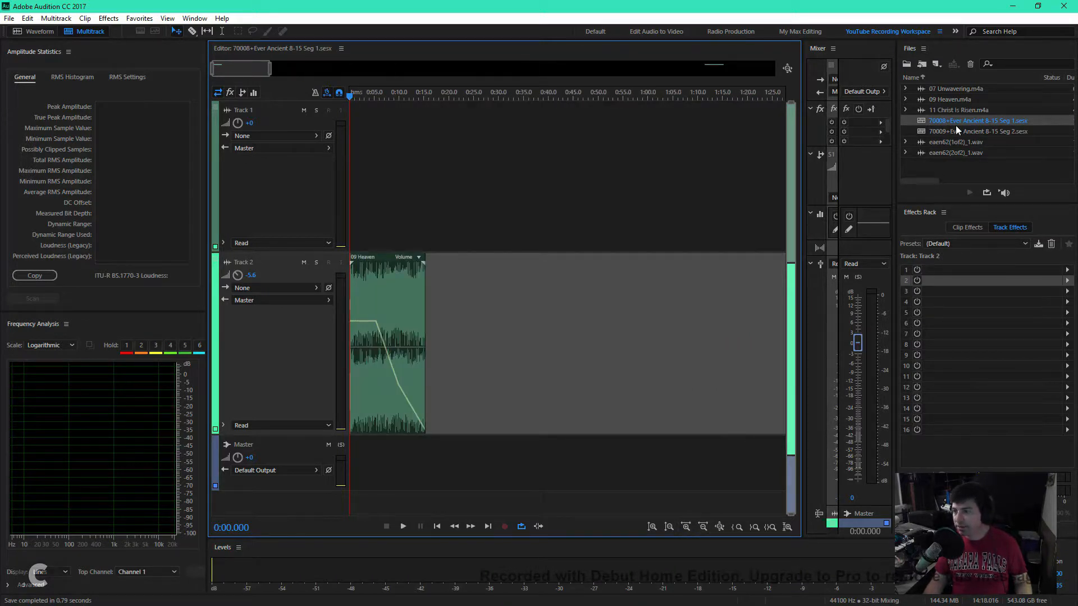
{"action": "left_click", "coordinate": [951, 143]}
{"action": "left_click_drag", "start_coordinate": [961, 145], "coordinate": [395, 212]}
Step: Move the voice clip on Track 1 earlier so its start overlaps the opening music's fade-out
{"action": "left_click", "coordinate": [686, 526]}
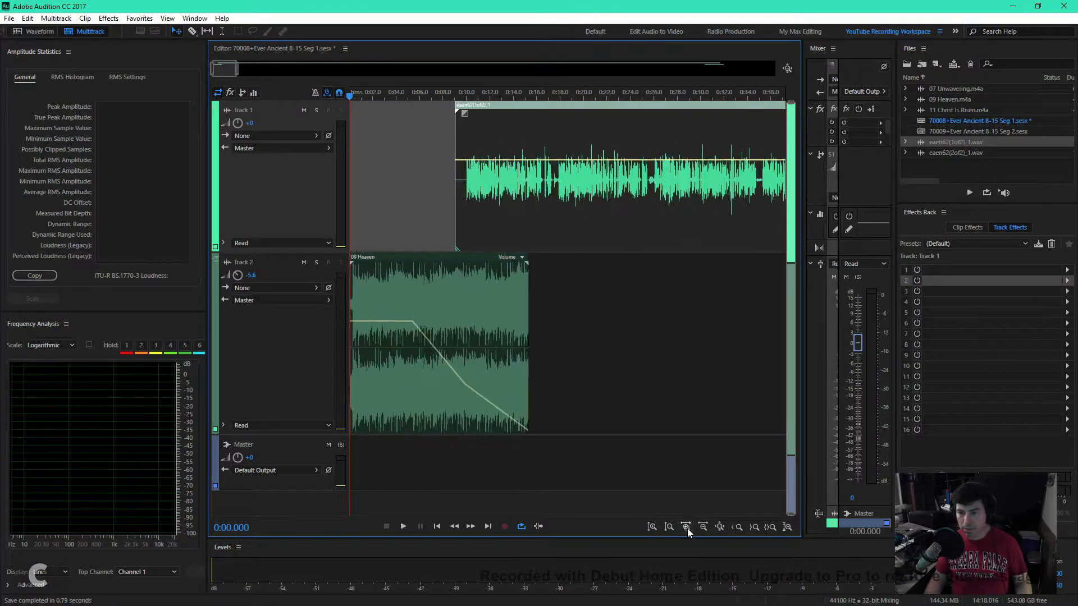
{"action": "left_click", "coordinate": [686, 526]}
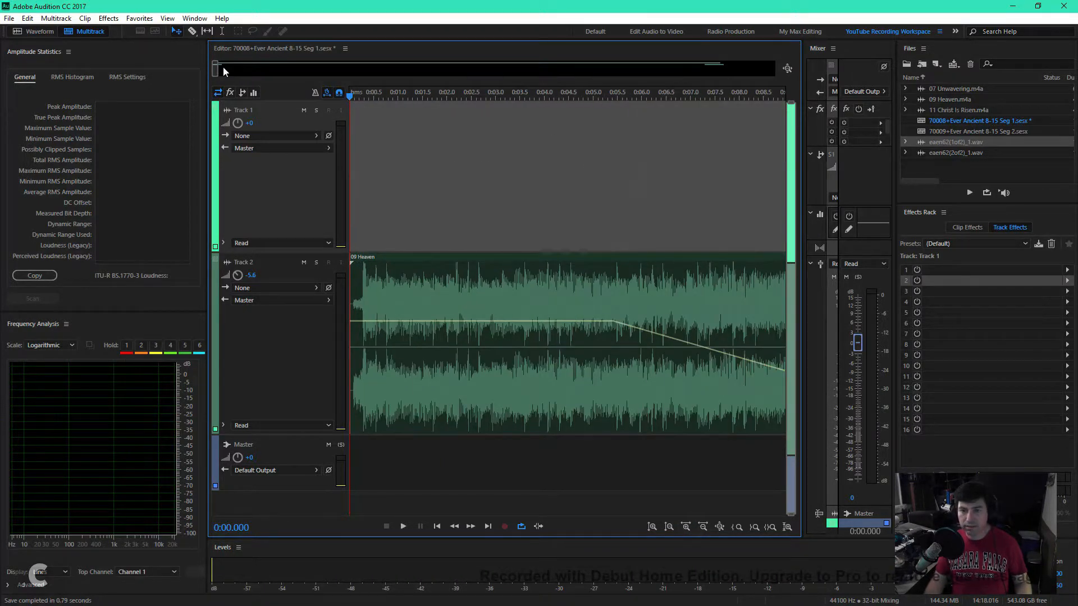
{"action": "mouse_move", "coordinate": [215, 69]}
{"action": "left_mouse_down"}
{"action": "mouse_move", "coordinate": [234, 68]}
{"action": "mouse_move", "coordinate": [219, 68]}
{"action": "left_mouse_up"}
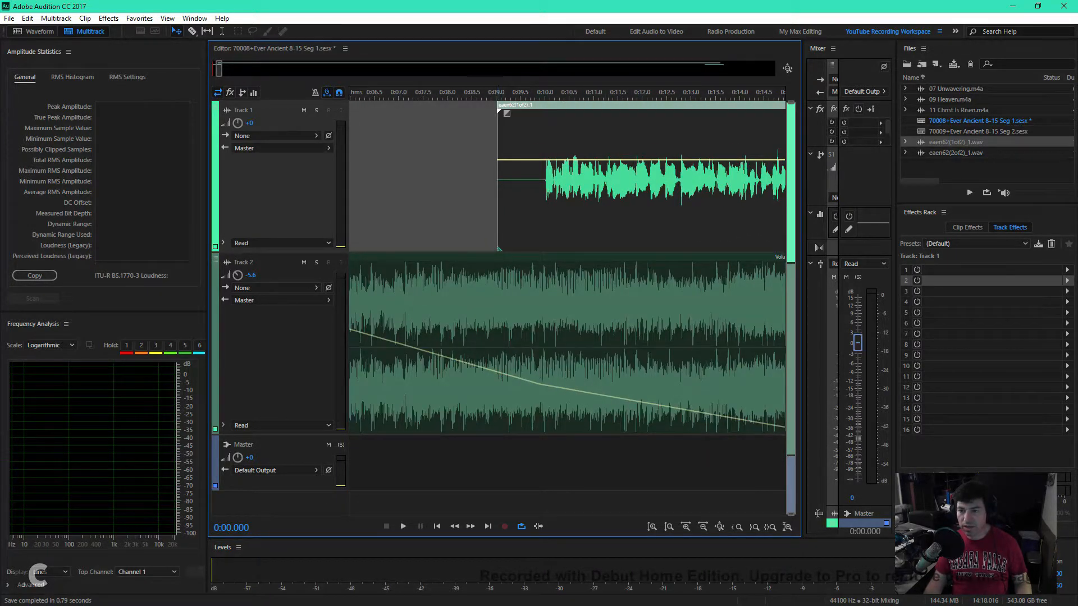
{"action": "left_click_drag", "start_coordinate": [499, 247], "coordinate": [425, 249]}
{"action": "left_click", "coordinate": [788, 69]}
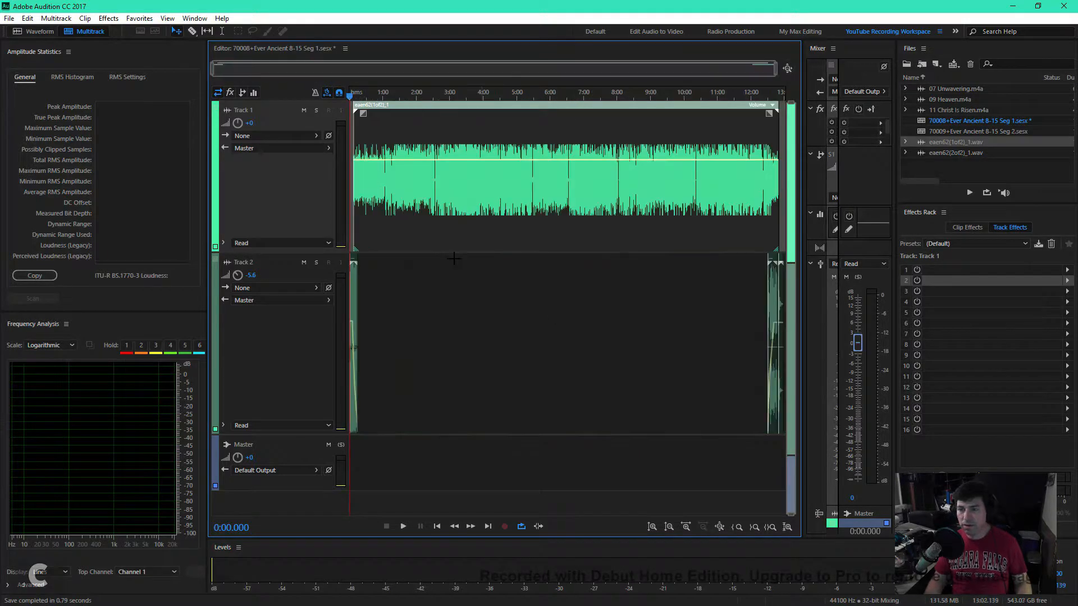
Step: Play the mix through the opening music transition to about 0:27, and briefly from about 2:10
{"action": "key", "text": "space"}
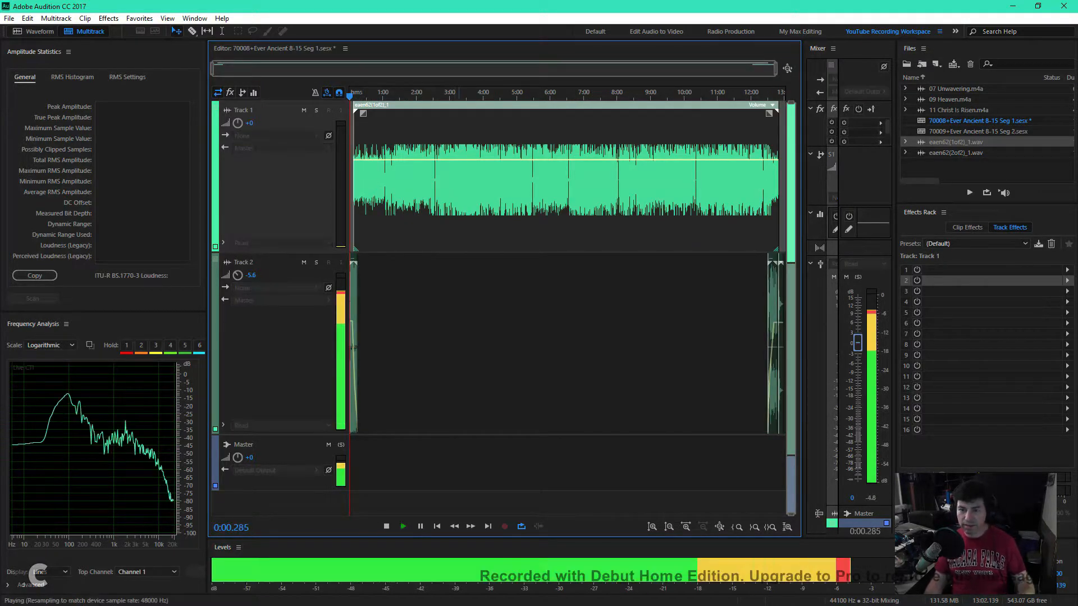
{"action": "key", "text": "space"}
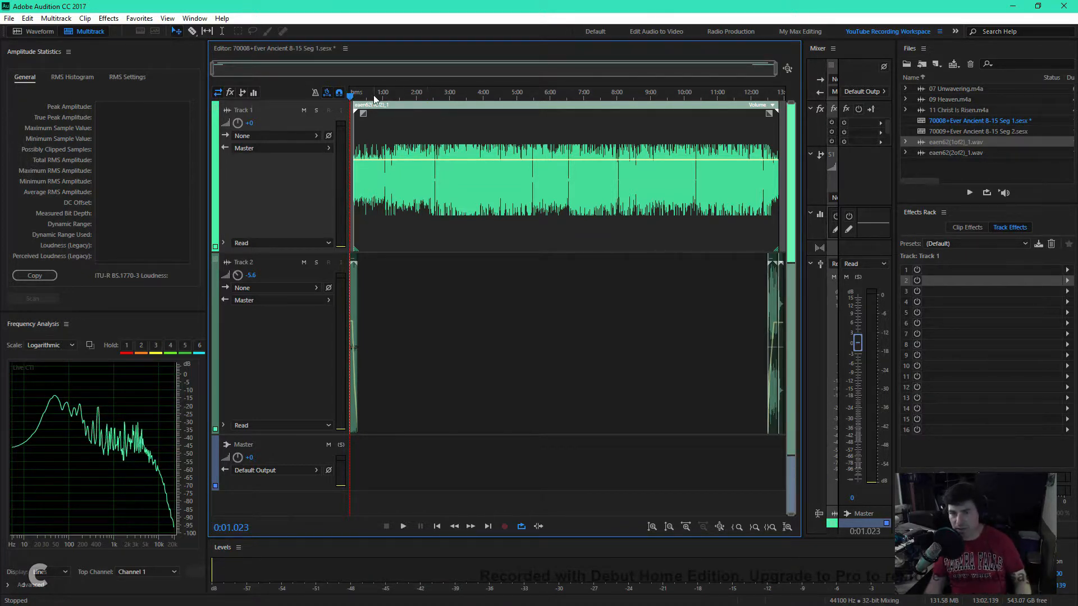
{"action": "key", "text": "space"}
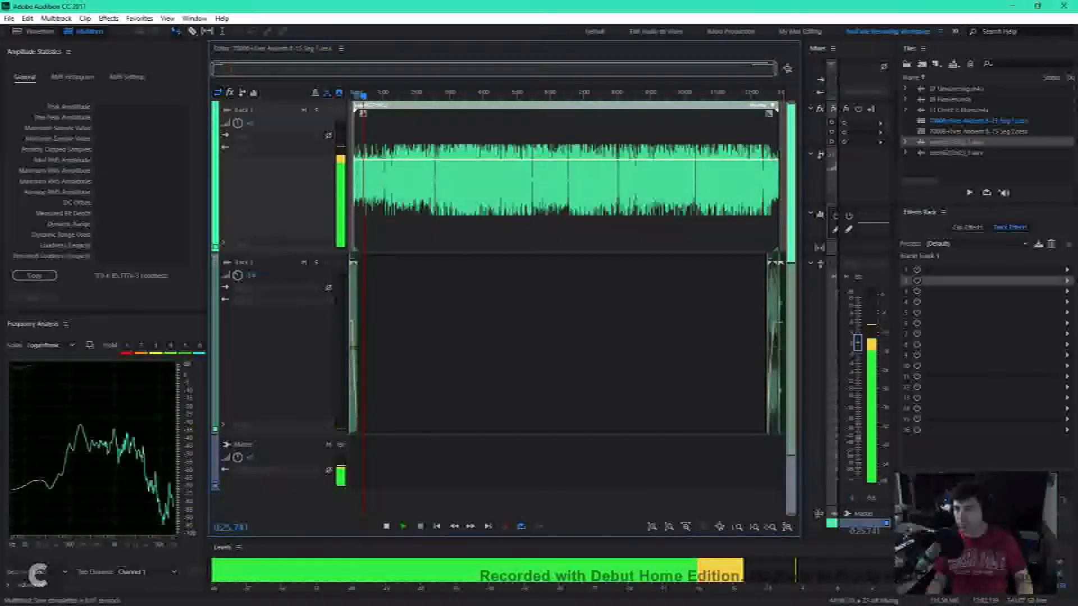
{"action": "key", "text": "space"}
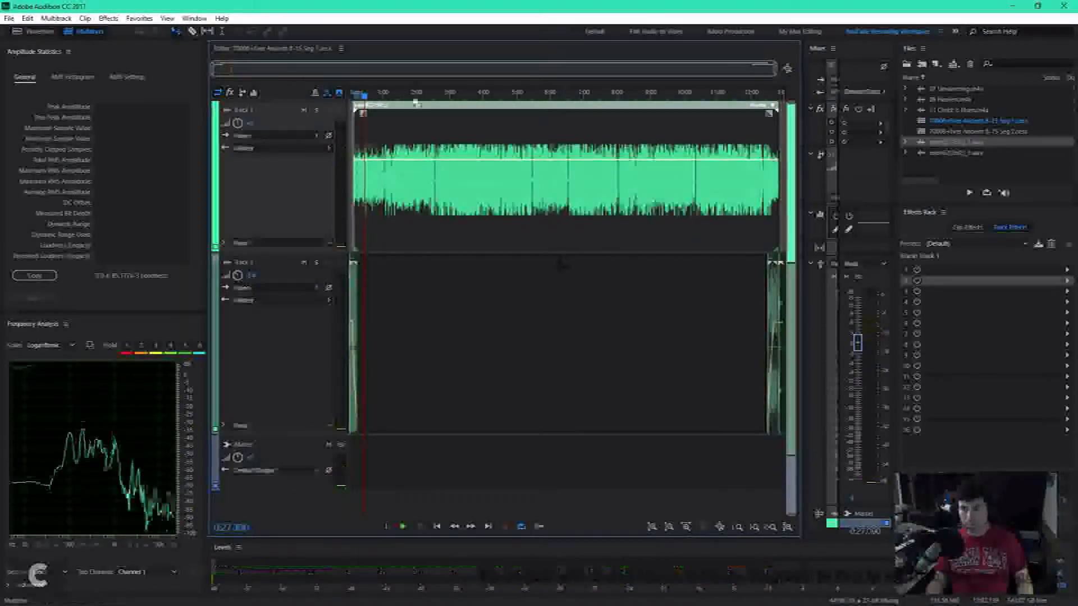
{"action": "left_click", "coordinate": [421, 97]}
{"action": "key", "text": "space"}
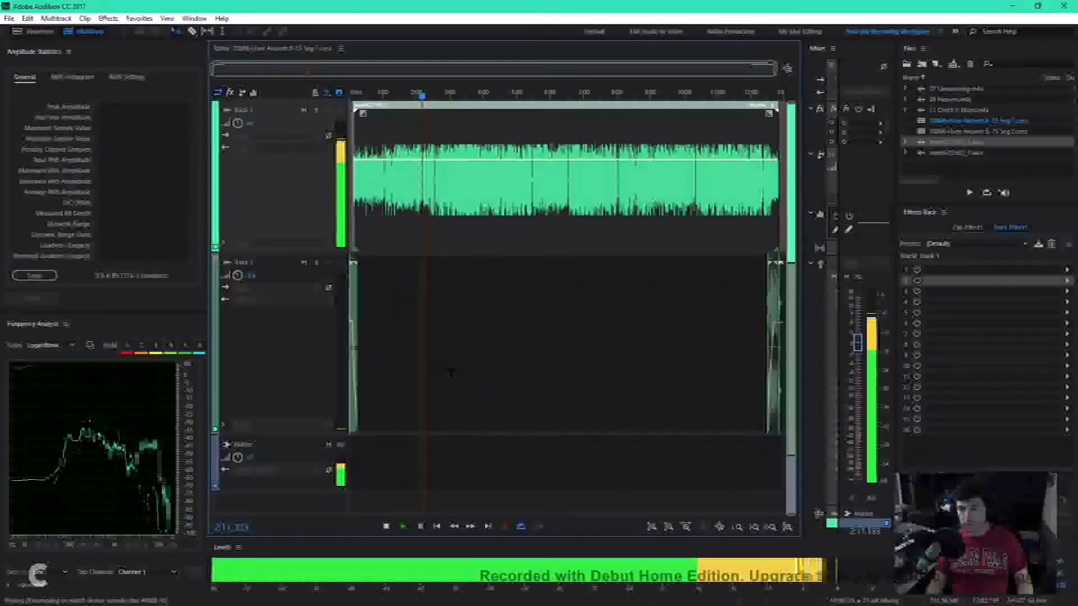
{"action": "key", "text": "space"}
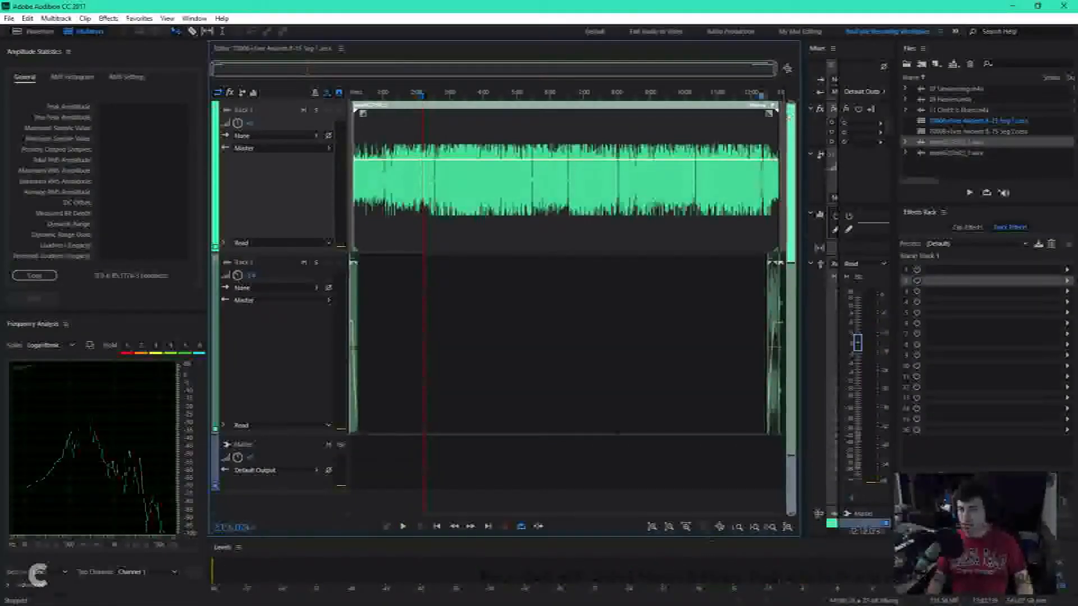
Step: Trim the silent end of the voice clip on Track 1 to about 12:51
{"action": "key", "text": "End"}
{"action": "left_click", "coordinate": [686, 527]}
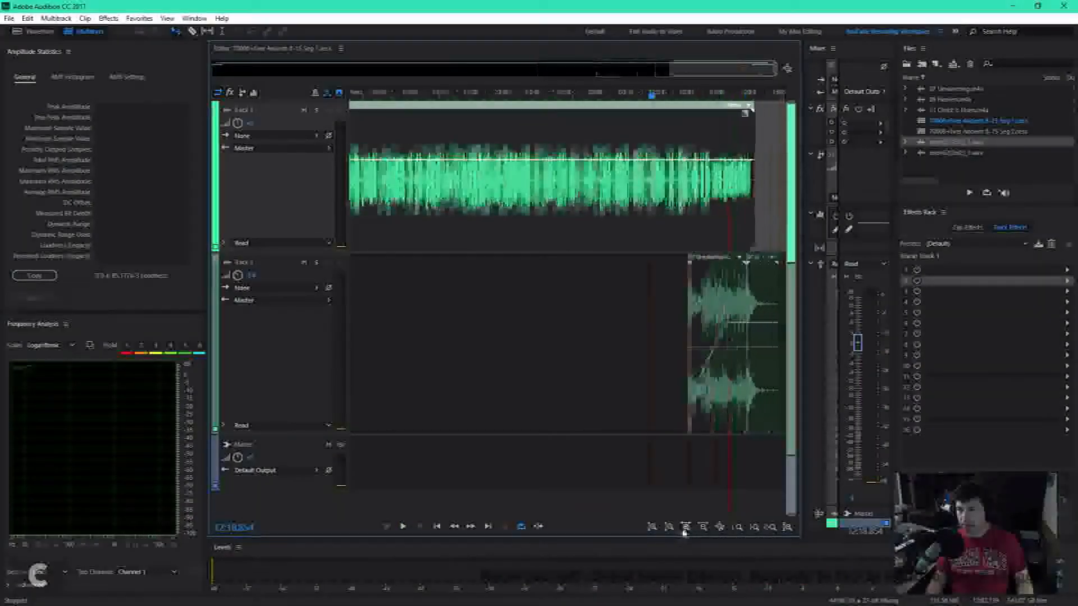
{"action": "left_click_drag", "start_coordinate": [744, 69], "coordinate": [764, 70]}
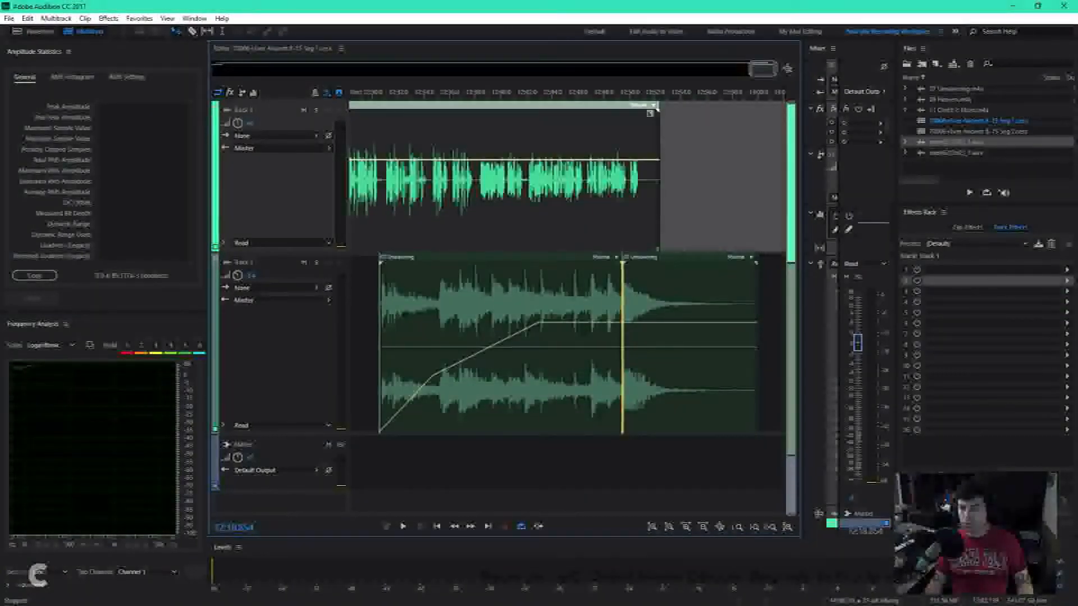
{"action": "left_click_drag", "start_coordinate": [656, 107], "coordinate": [641, 107]}
Step: Reshape the volume envelope of the first closing 07 Unwavering clip into a slower, gradual rise reaching its end, previewing the change
{"action": "left_click", "coordinate": [618, 301]}
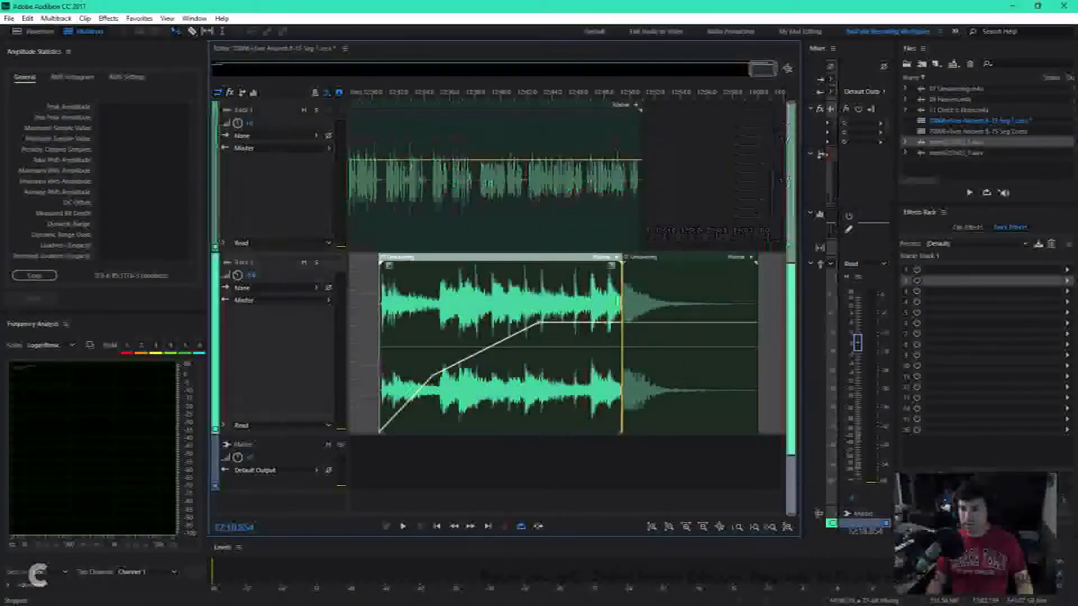
{"action": "left_click_drag", "start_coordinate": [539, 323], "coordinate": [637, 341]}
{"action": "left_click_drag", "start_coordinate": [433, 375], "coordinate": [499, 473]}
{"action": "key", "text": "space"}
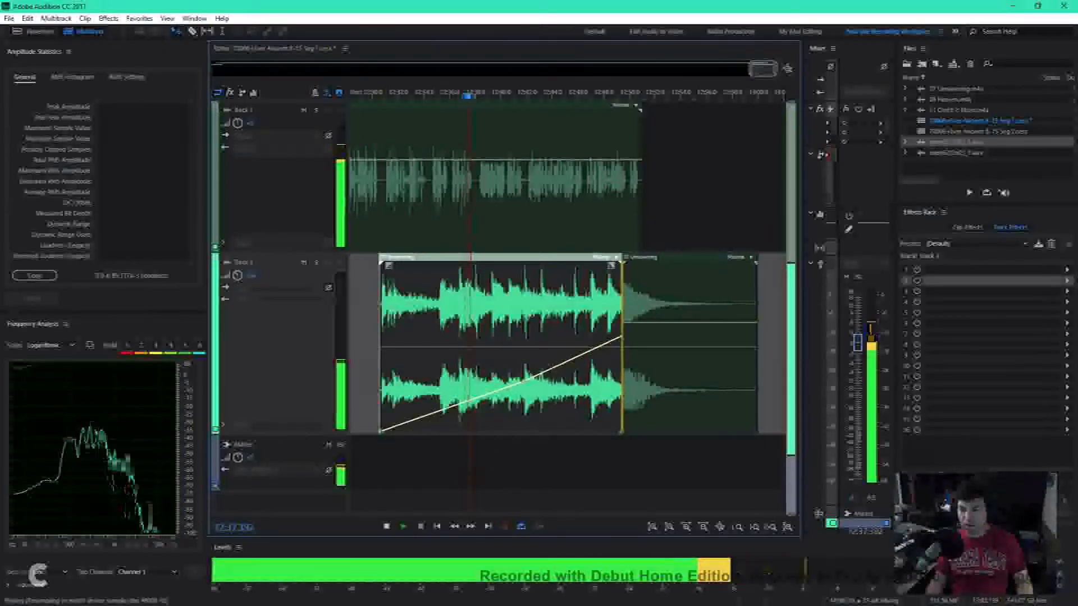
{"action": "key", "text": "space"}
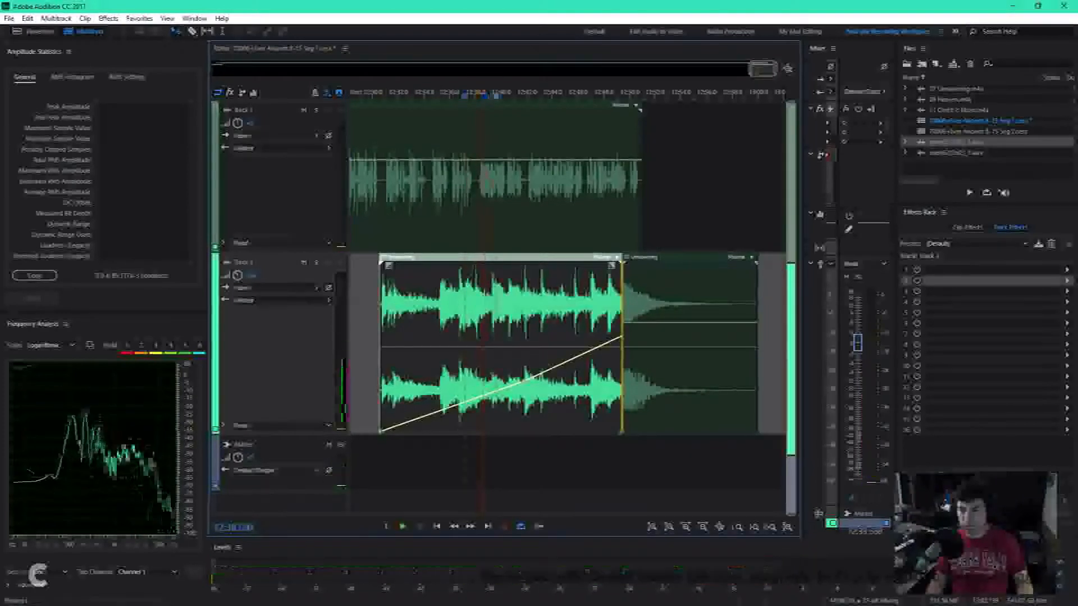
{"action": "left_click_drag", "start_coordinate": [484, 392], "coordinate": [468, 407]}
Step: Reshape the final 07 Unwavering clip's volume envelope to start at the preceding clip's end level, rise until about 12:52 and stay flat
{"action": "left_click", "coordinate": [627, 342]}
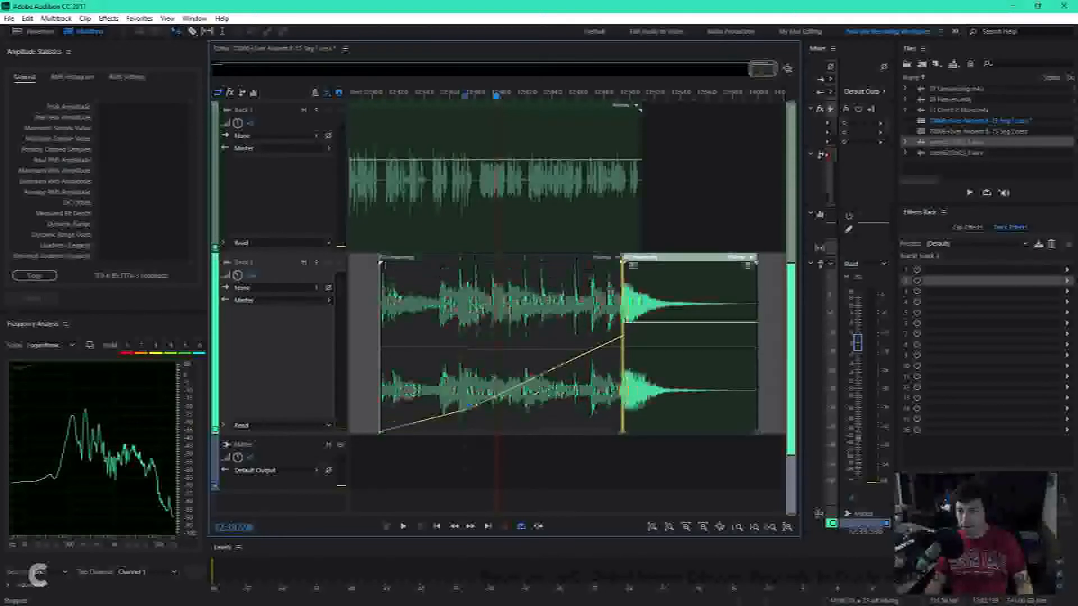
{"action": "left_click_drag", "start_coordinate": [627, 342], "coordinate": [627, 337]}
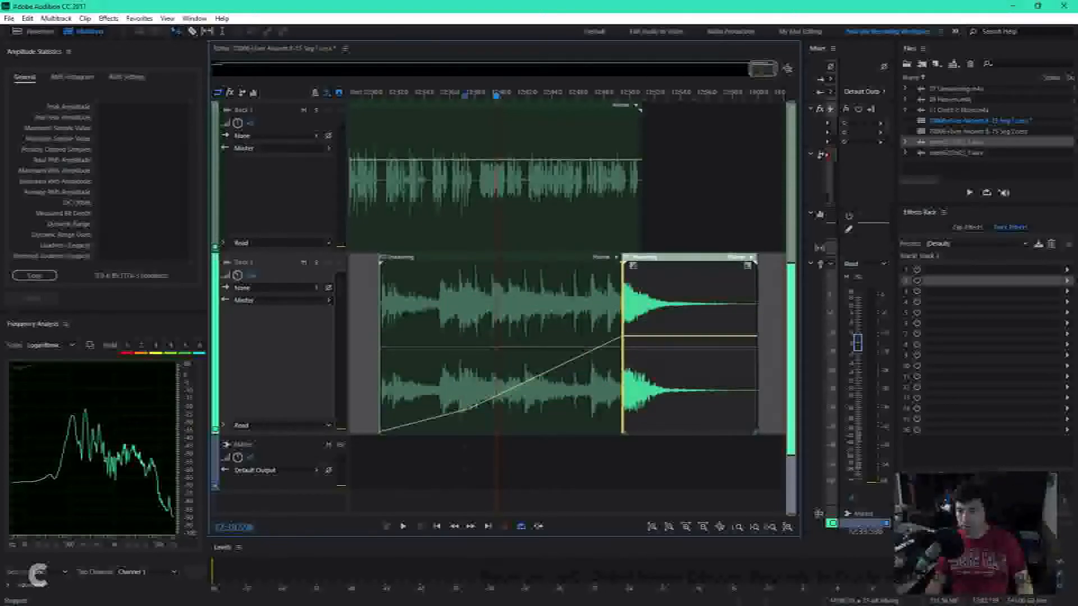
{"action": "left_click_drag", "start_coordinate": [753, 343], "coordinate": [761, 321]}
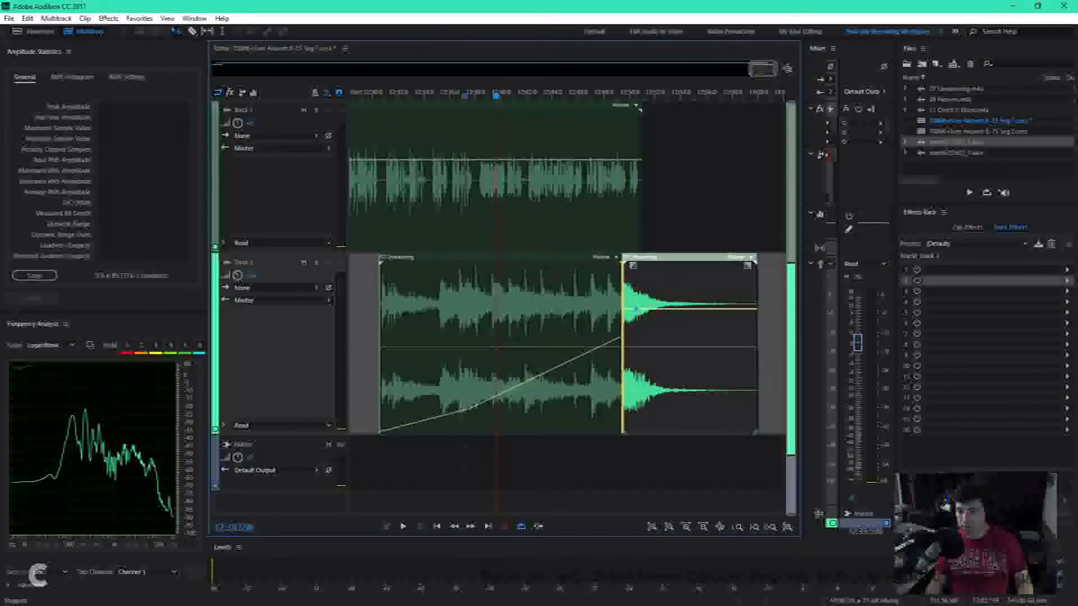
{"action": "left_click_drag", "start_coordinate": [637, 309], "coordinate": [705, 432]}
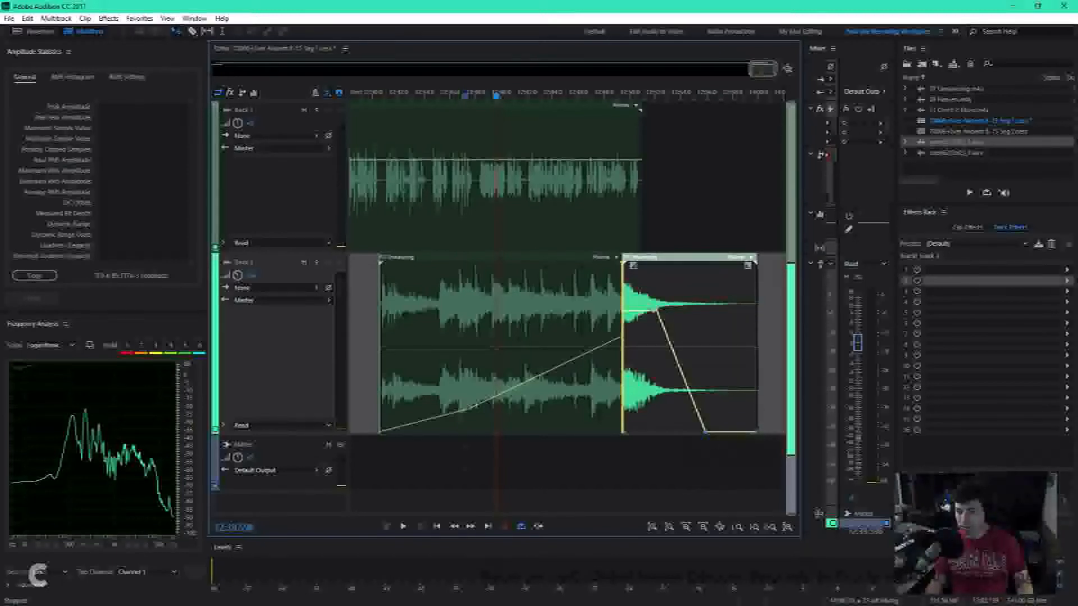
{"action": "key", "text": "ctrl+z"}
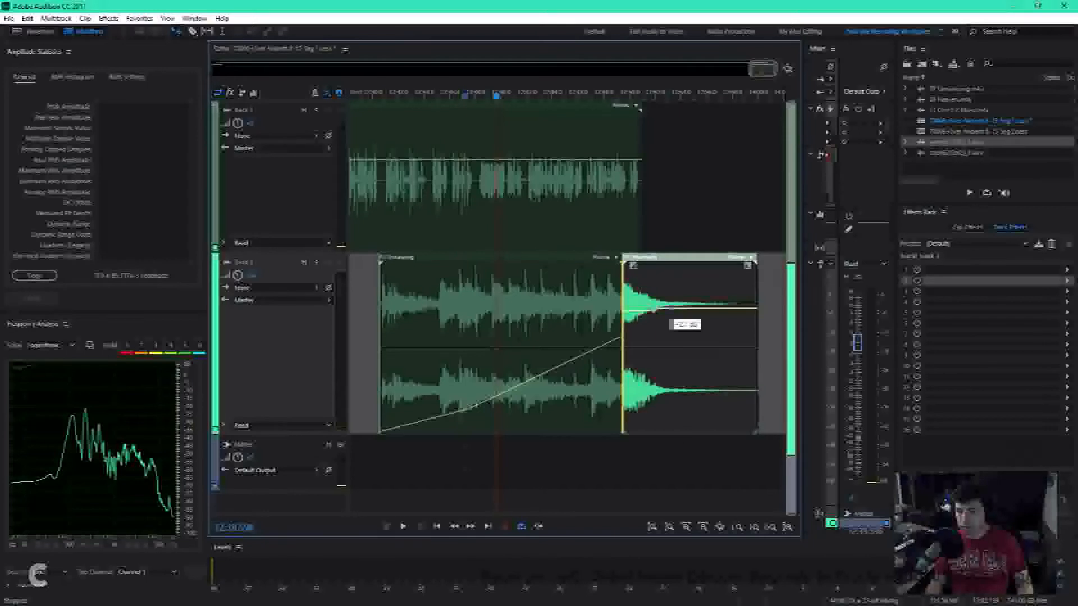
{"action": "left_click_drag", "start_coordinate": [671, 307], "coordinate": [654, 327]}
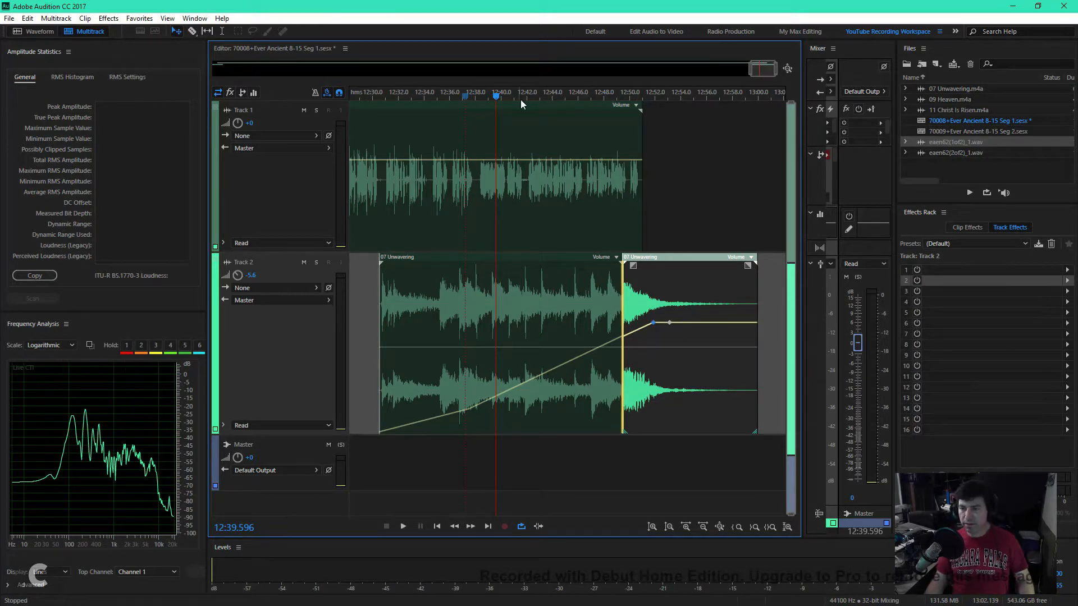
Step: Play the closing music transition from about 12:45 to 12:52
{"action": "left_click", "coordinate": [558, 95]}
{"action": "key", "text": "space"}
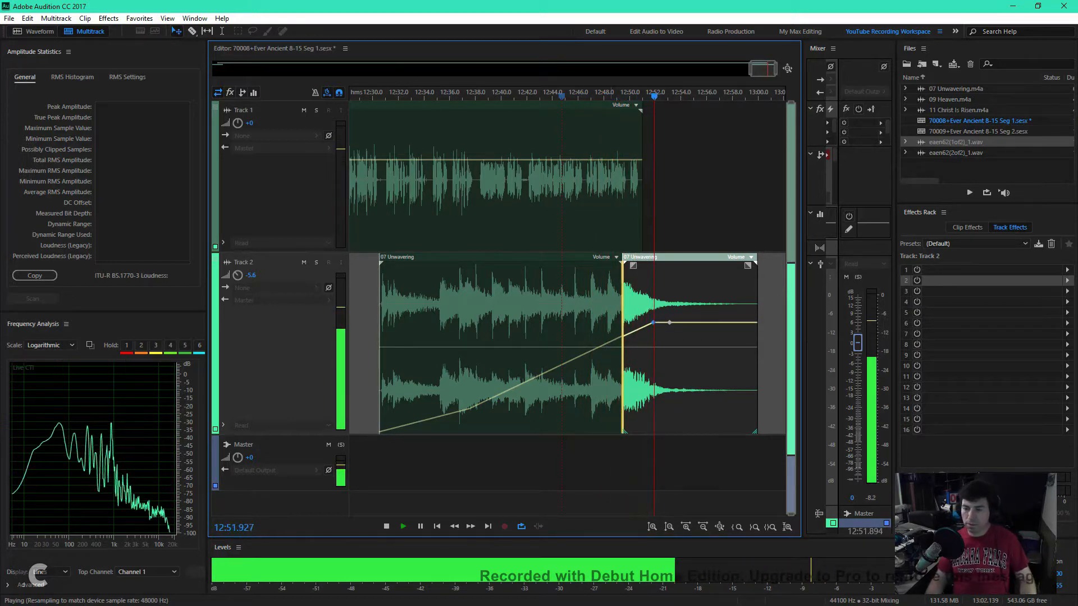
{"action": "key", "text": "space"}
Step: Lower the volume envelopes to a matching quieter level where the two closing 07 Unwavering clips meet
{"action": "left_click", "coordinate": [500, 336]}
{"action": "left_click_drag", "start_coordinate": [614, 340], "coordinate": [633, 373]}
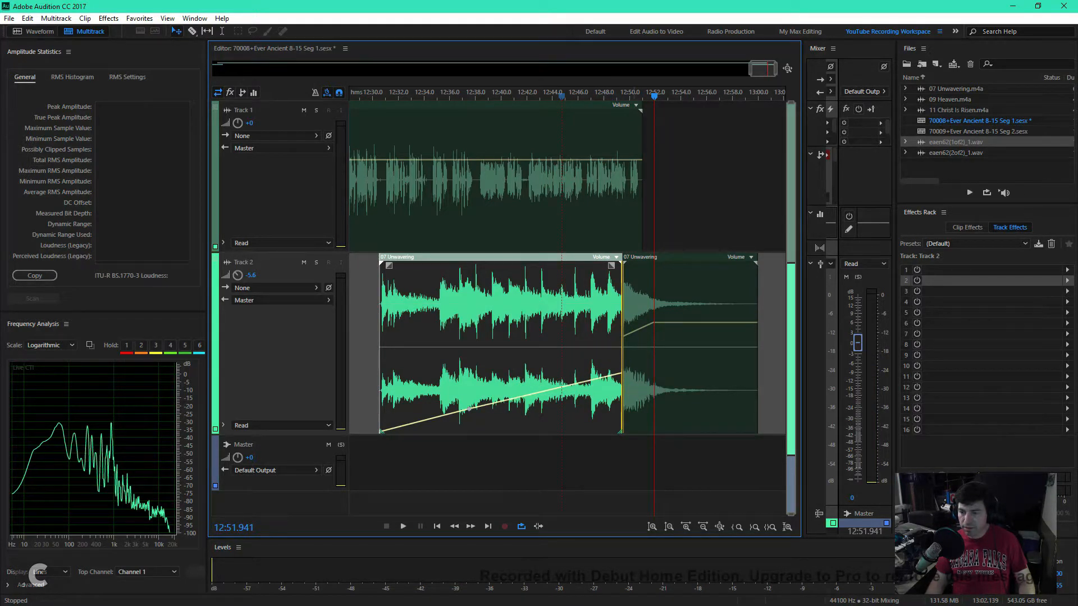
{"action": "left_click", "coordinate": [669, 322]}
{"action": "left_click_drag", "start_coordinate": [625, 335], "coordinate": [642, 463]}
Step: Play the ending from about 12:49 to 12:52 and save the Seg 1 session
{"action": "left_click", "coordinate": [617, 97]}
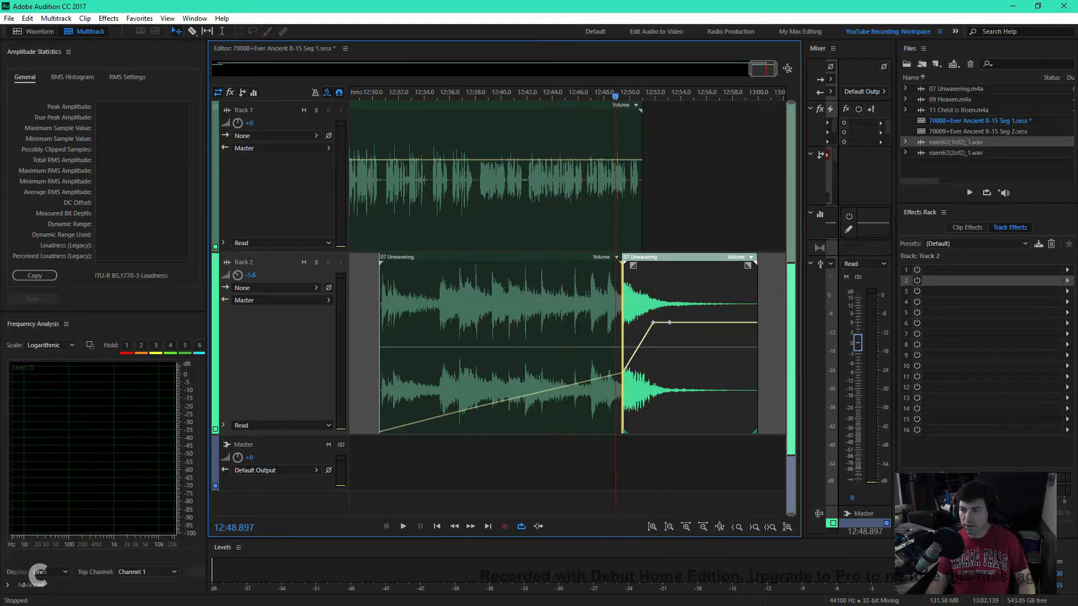
{"action": "key", "text": "space"}
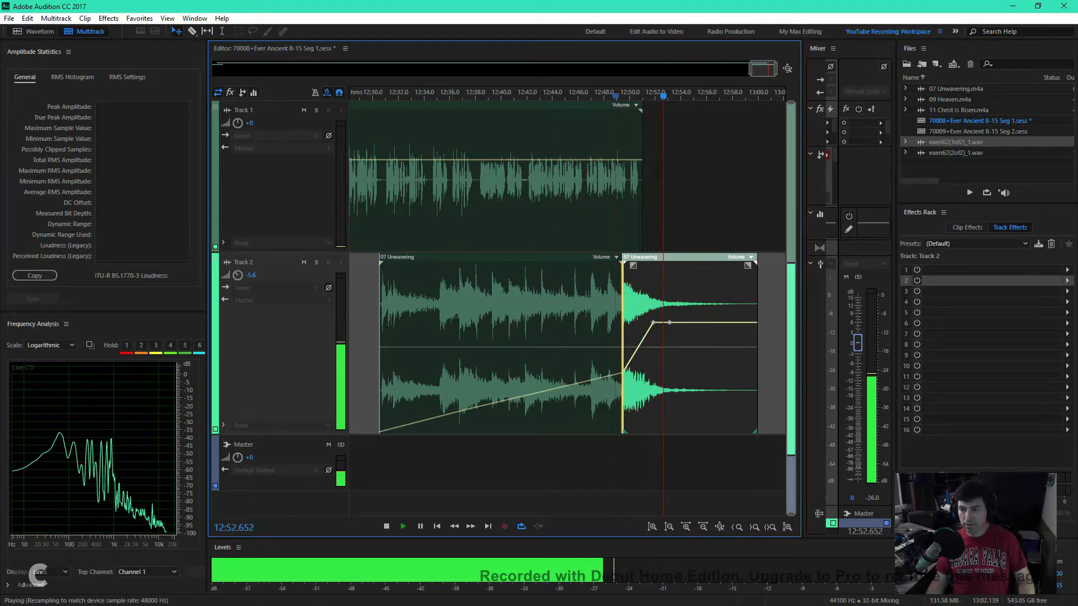
{"action": "key", "text": "space"}
{"action": "key", "text": "ctrl+s"}
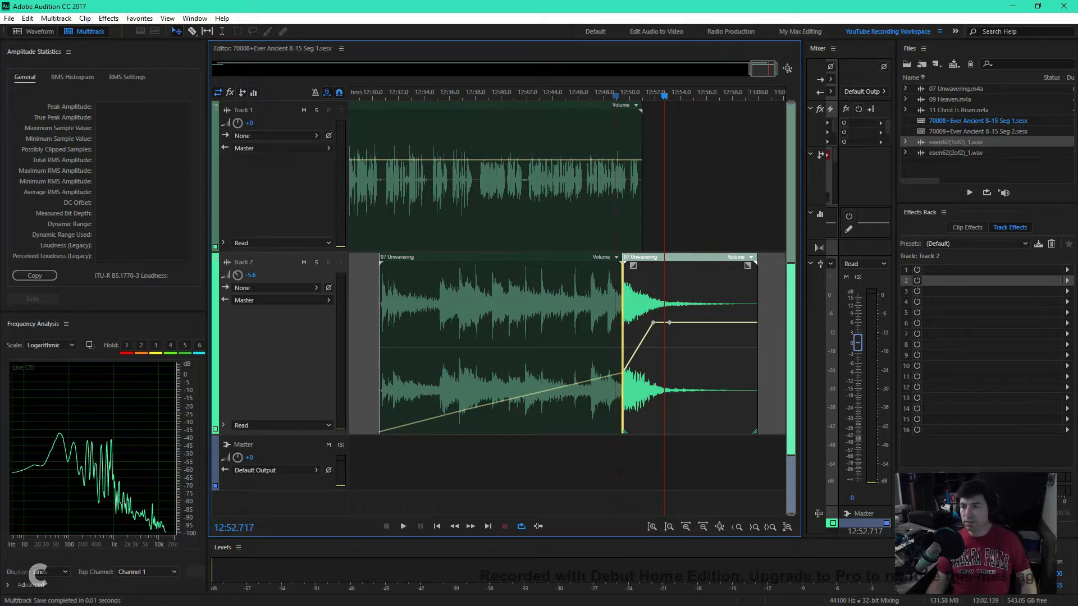
{"action": "left_click", "coordinate": [787, 69]}
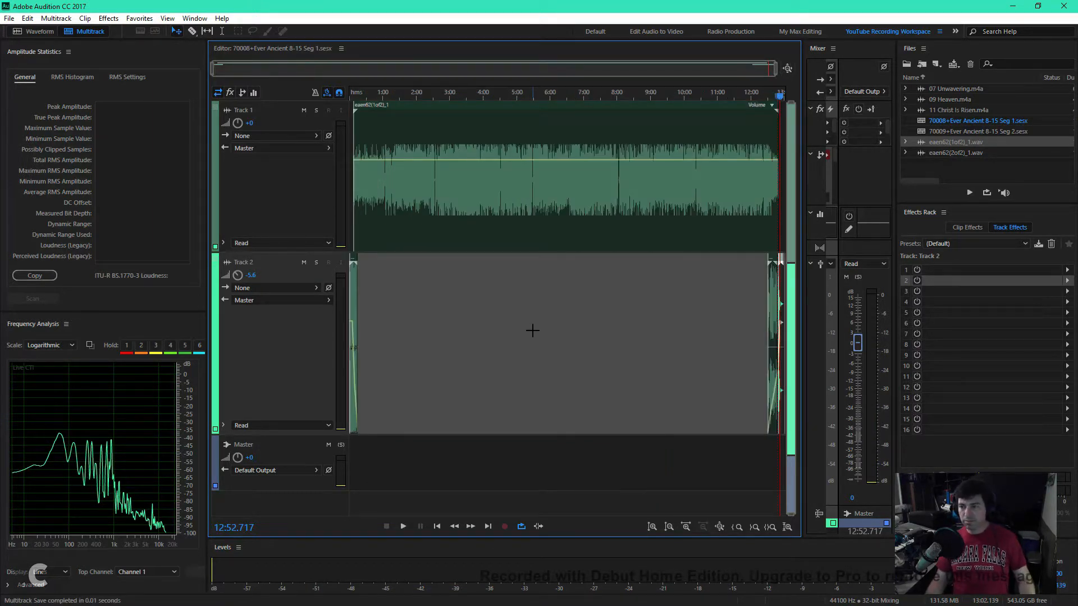
Step: Play the Seg 1 mix from the start to about 0:17 and the closing section up to about 12:53
{"action": "key", "text": "space"}
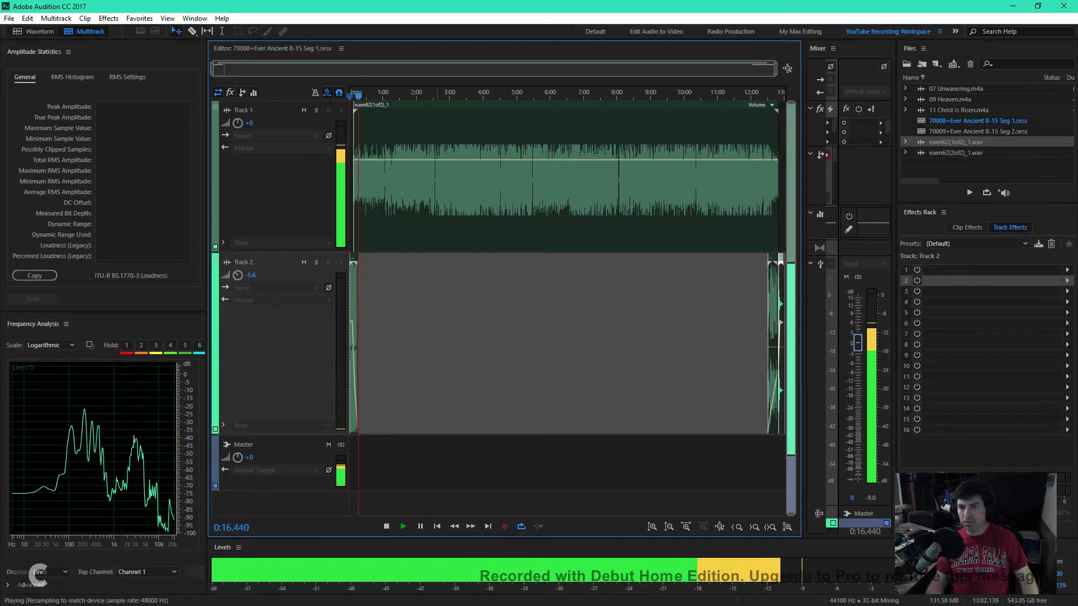
{"action": "key", "text": "space"}
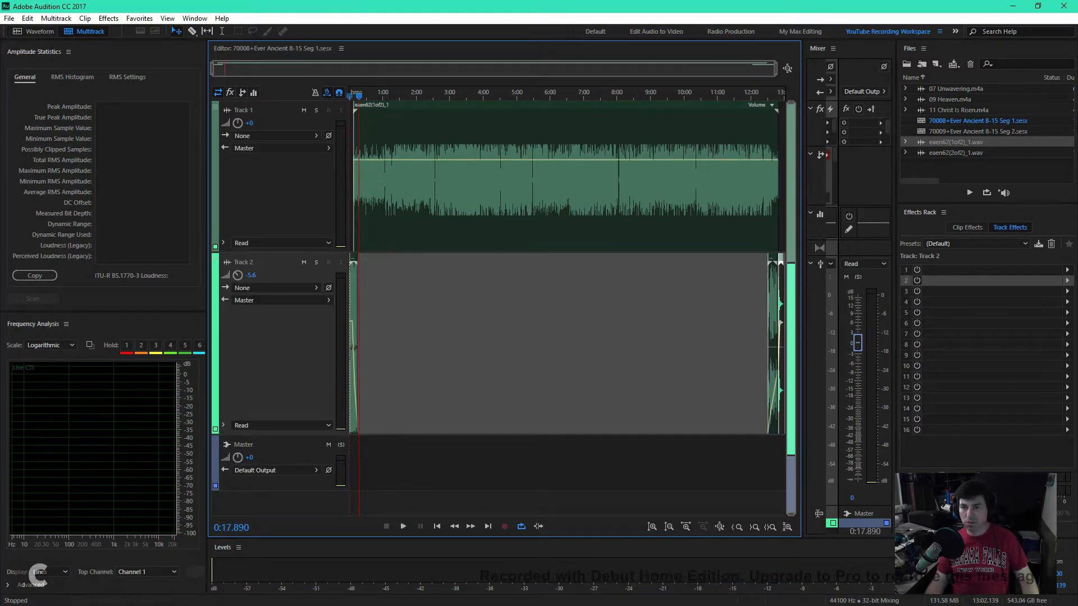
{"action": "left_click_drag", "start_coordinate": [649, 92], "coordinate": [763, 93]}
{"action": "key", "text": "space"}
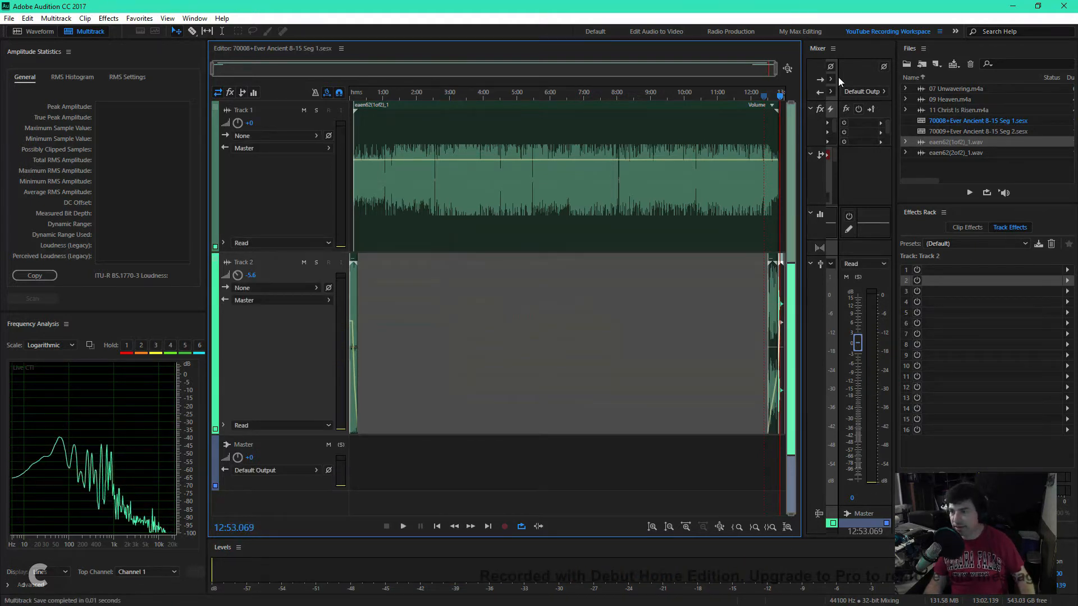
{"action": "left_click_drag", "start_coordinate": [780, 96], "coordinate": [522, 96]}
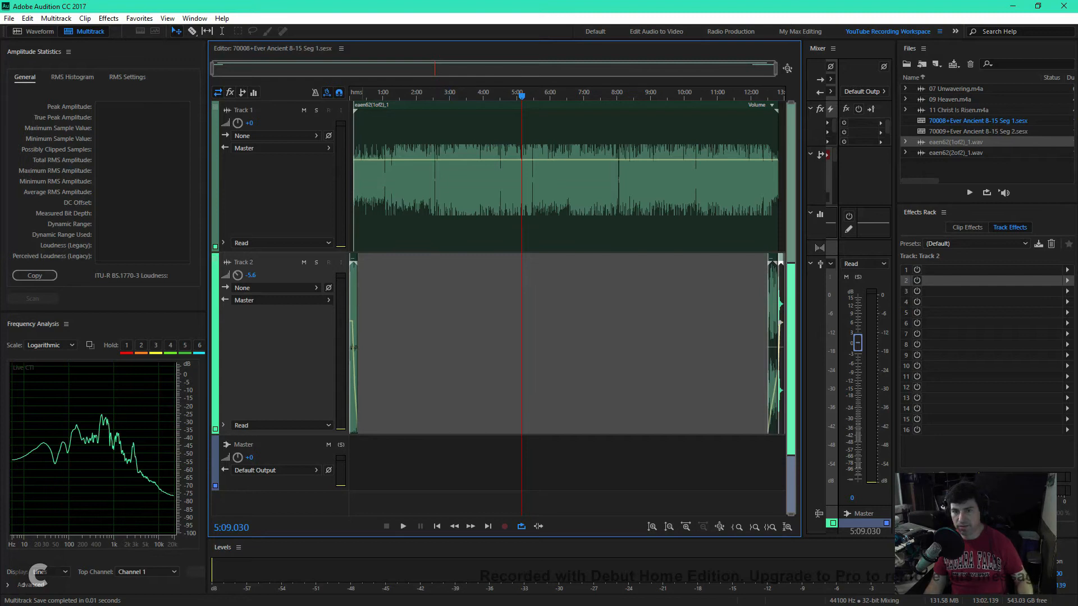
Step: Set up a multitrack mixdown export of the entire Seg 1 session into WHYF Work > EAEN > Program 62 8-15-2017
{"action": "left_click", "coordinate": [10, 19]}
{"action": "mouse_move", "coordinate": [78, 232]}
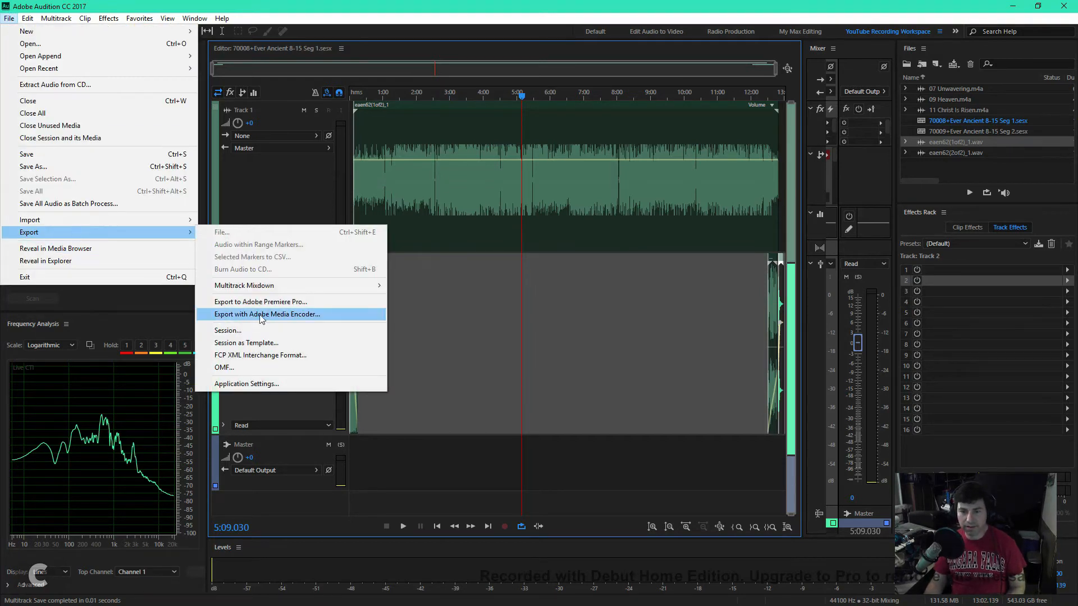
{"action": "mouse_move", "coordinate": [283, 285]}
{"action": "left_click", "coordinate": [146, 298]}
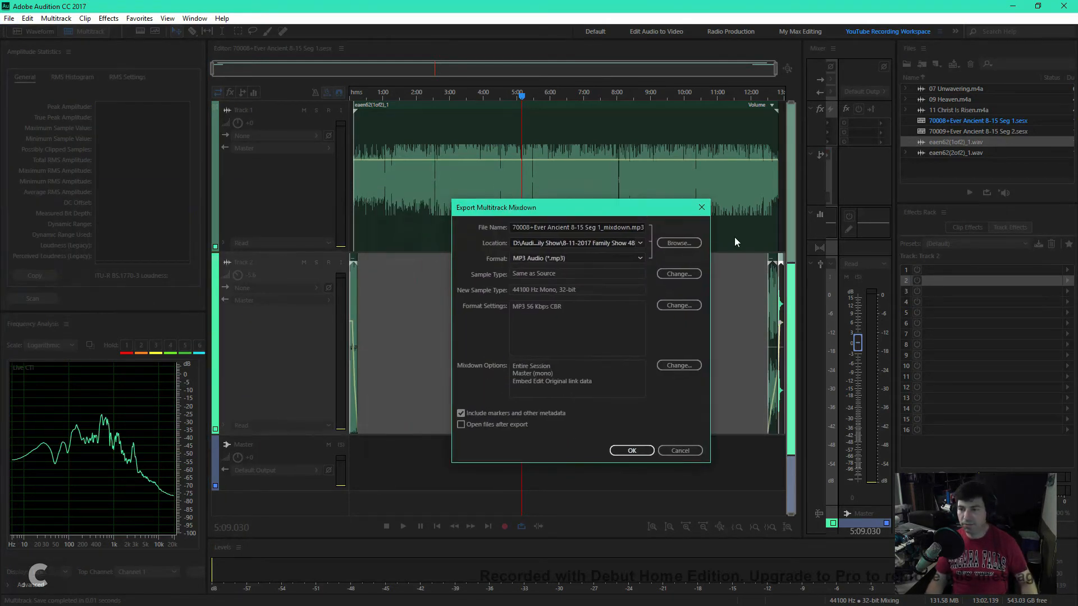
{"action": "left_click", "coordinate": [690, 245]}
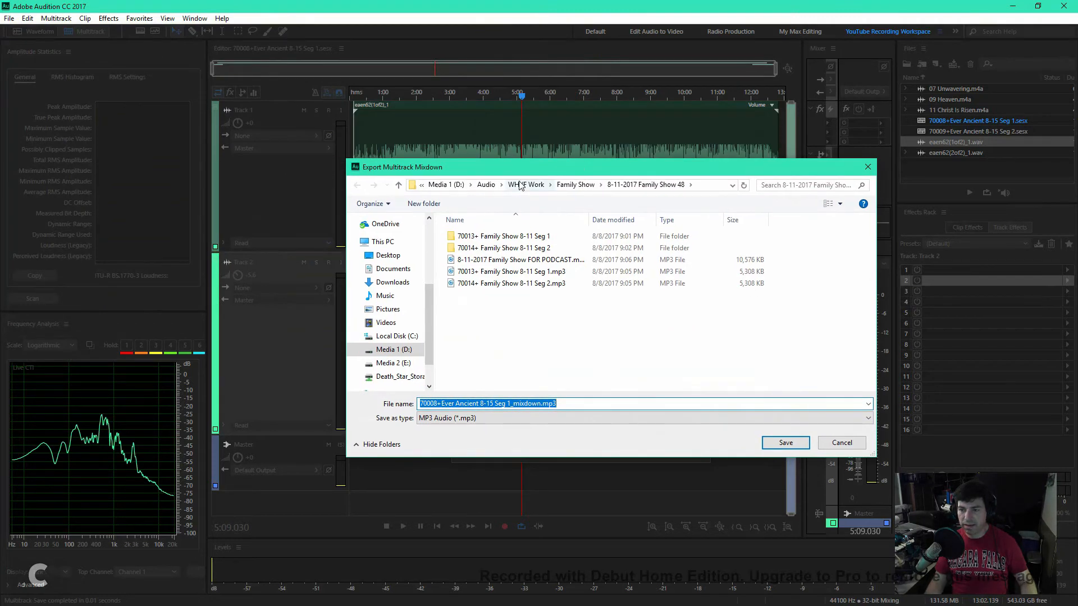
{"action": "left_click", "coordinate": [520, 186]}
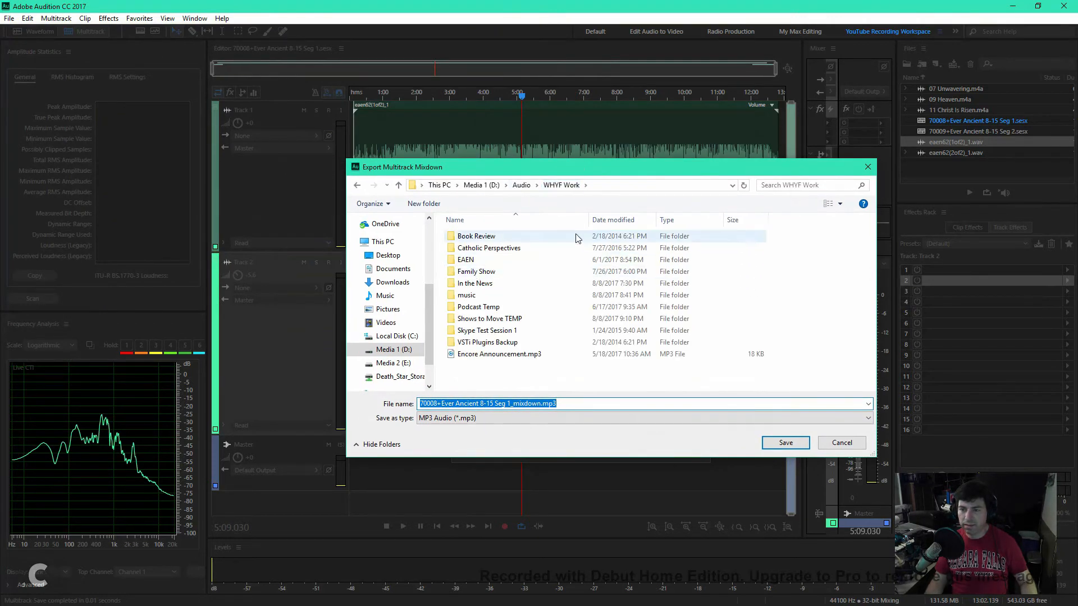
{"action": "double_click", "coordinate": [483, 258]}
{"action": "double_click", "coordinate": [503, 235]}
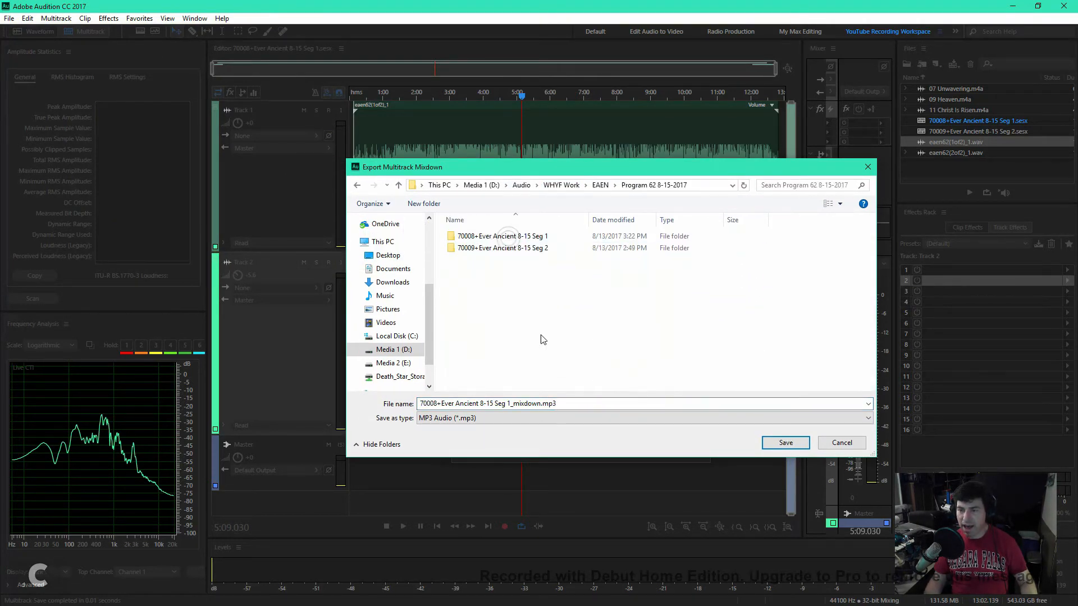
Step: Name the mixdown file 70008+Ever Ancient 8-15 Seg 1.mp3 and confirm its save location
{"action": "left_click", "coordinate": [550, 404]}
{"action": "left_click", "coordinate": [539, 406]}
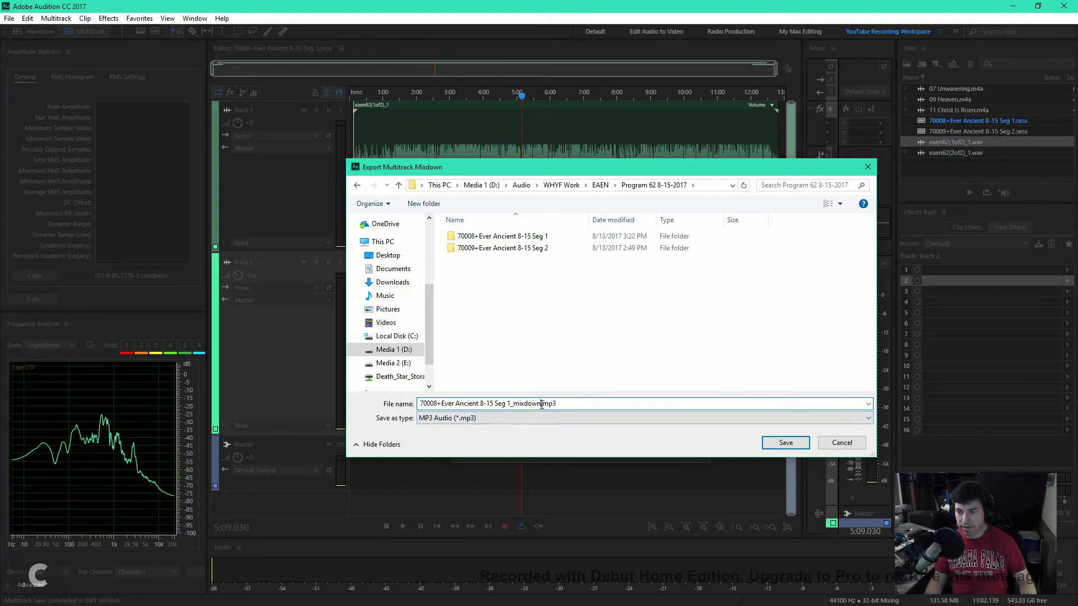
{"action": "key", "text": "BackSpace"}
{"action": "key", "text": "BackSpace"}
{"action": "key", "text": "BackSpace"}
{"action": "key", "text": "BackSpace"}
{"action": "key", "text": "BackSpace"}
{"action": "key", "text": "BackSpace"}
{"action": "key", "text": "BackSpace"}
{"action": "key", "text": "BackSpace"}
{"action": "key", "text": "BackSpace"}
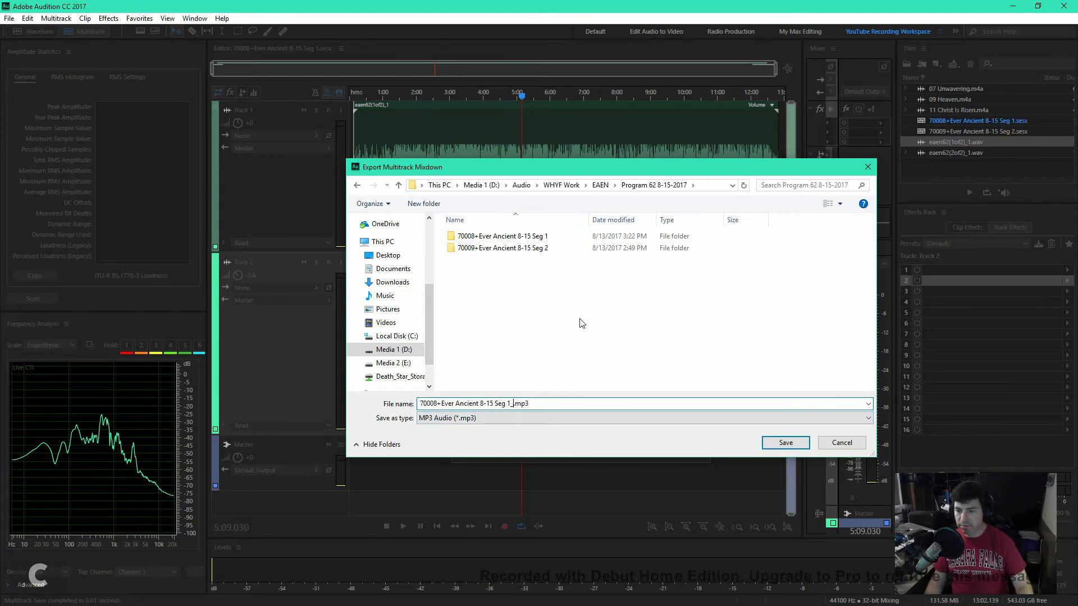
{"action": "type", "text": "."}
{"action": "left_click_drag", "start_coordinate": [670, 166], "coordinate": [616, 164]}
{"action": "left_click", "coordinate": [730, 439]}
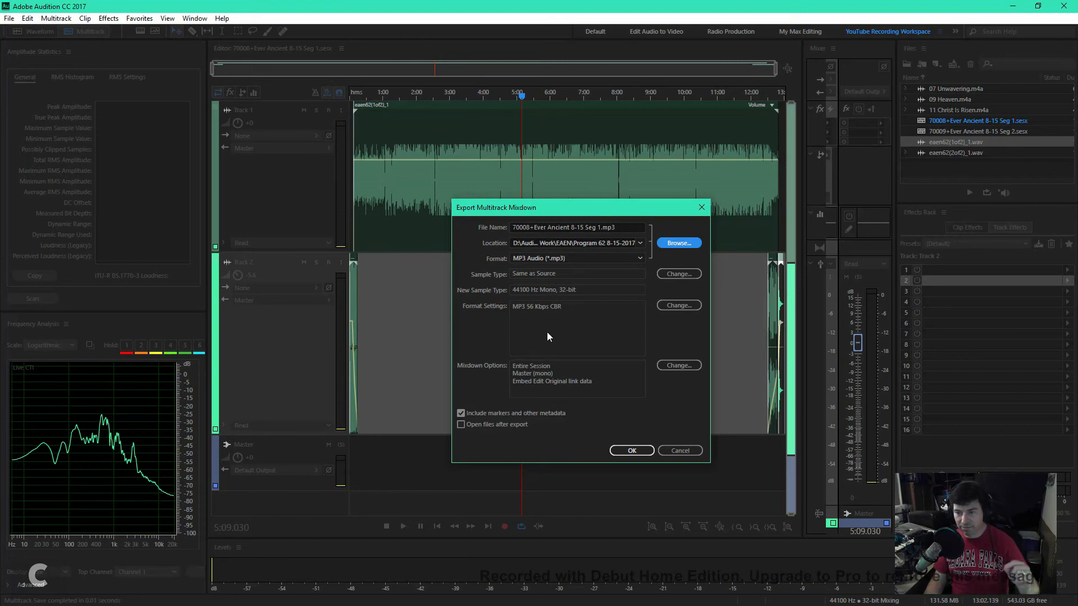
Step: Exclude markers and other metadata from the mixdown and export it
{"action": "left_click", "coordinate": [513, 415]}
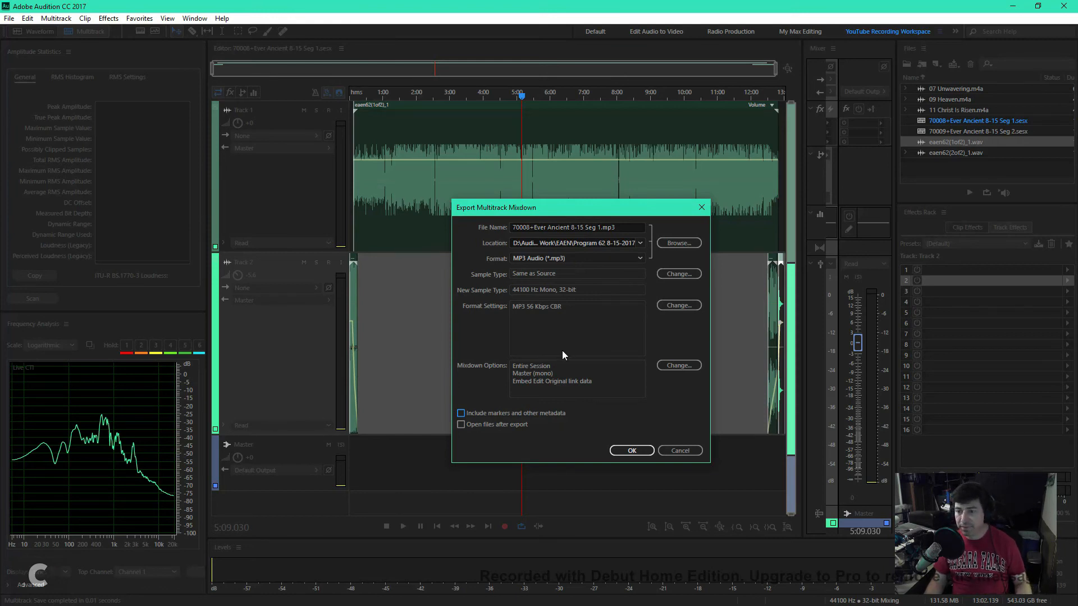
{"action": "left_click", "coordinate": [644, 450]}
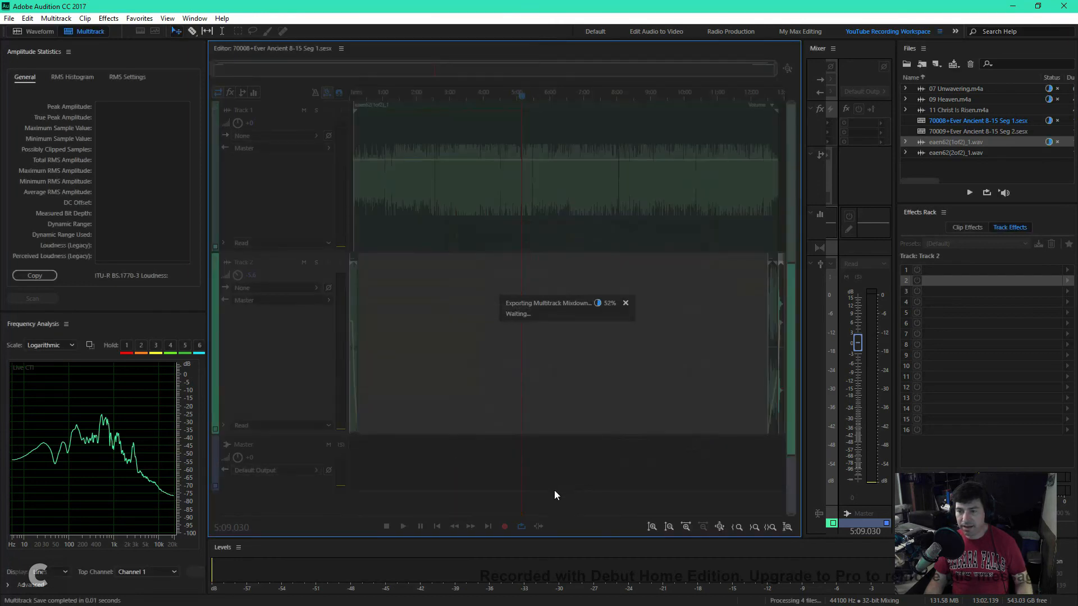